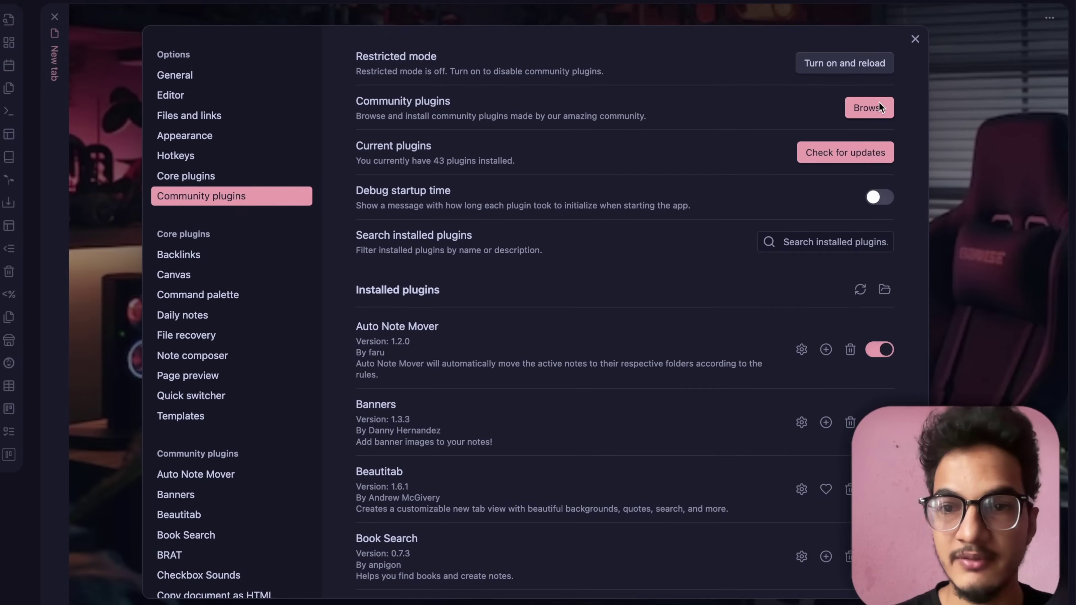
Step: Search the community plugin browser for 'painter' and open the Painter plugin's details page
left_click(880, 107)
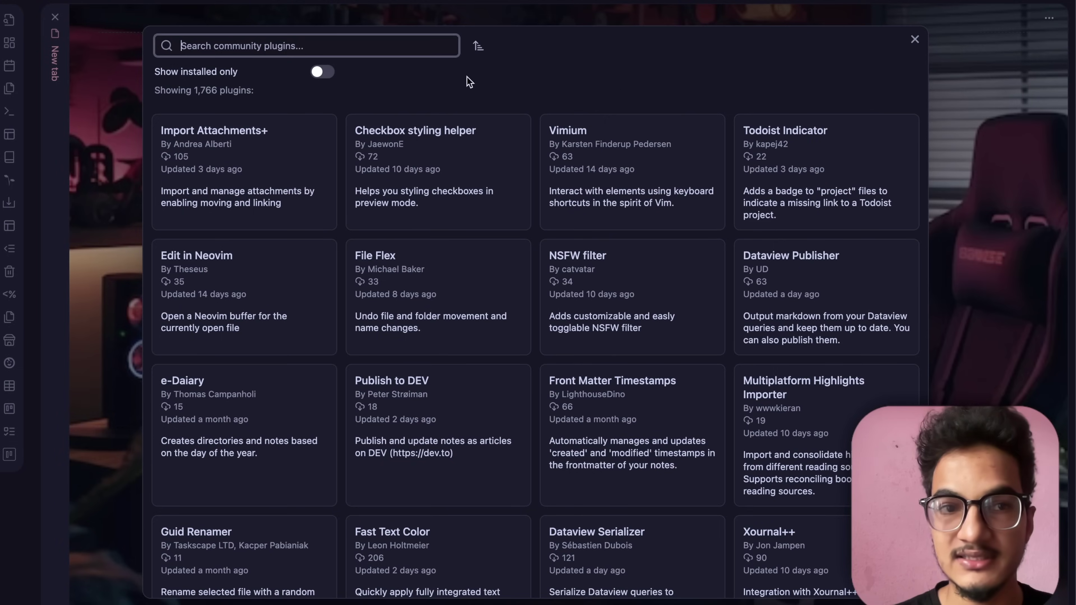
type("painter")
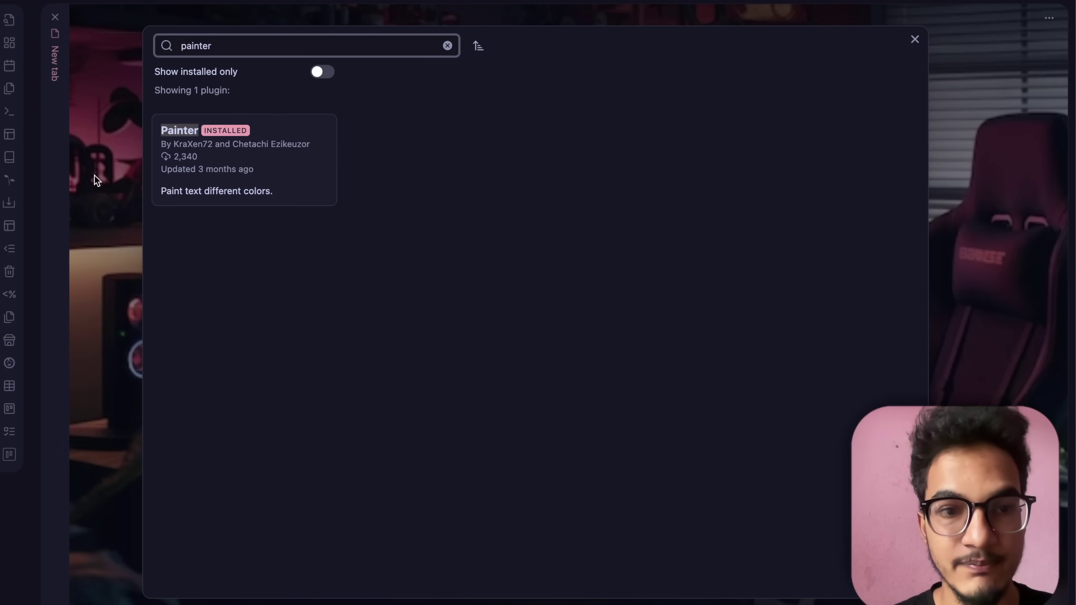
left_click(185, 177)
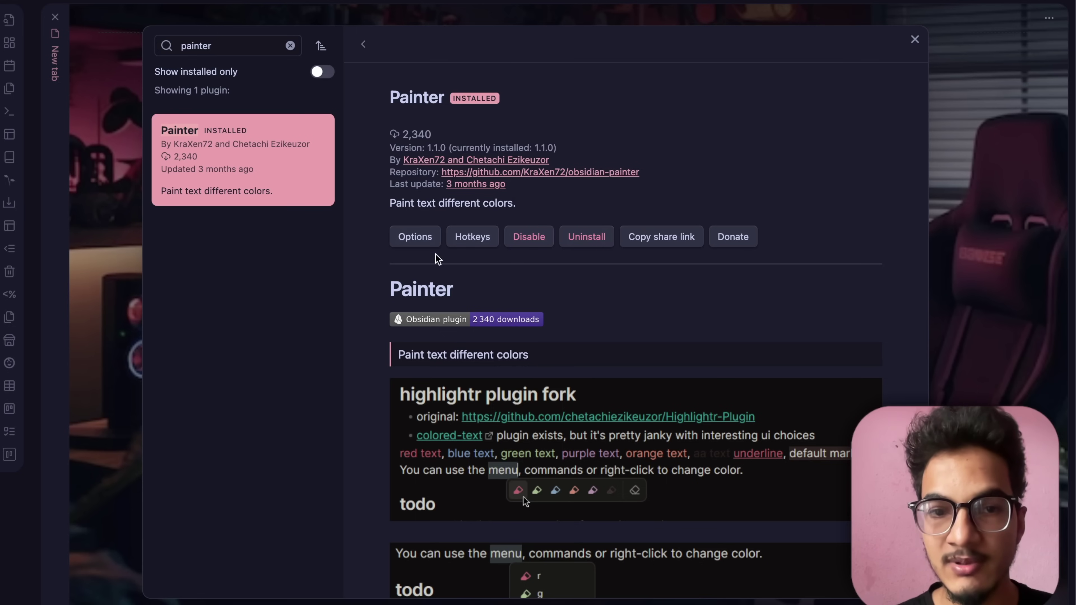
Step: In Painter's options, keep floating highlight style, minimal menu mode and inline-styles highlight method
left_click(417, 239)
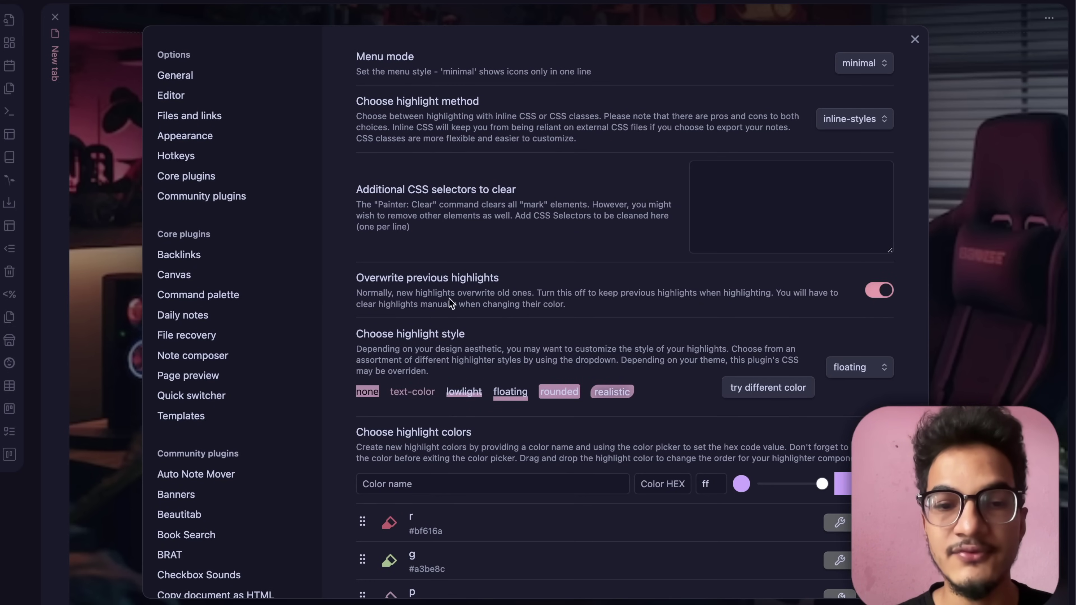
scroll(449, 299, "down", 2)
scroll(450, 298, "up", 2)
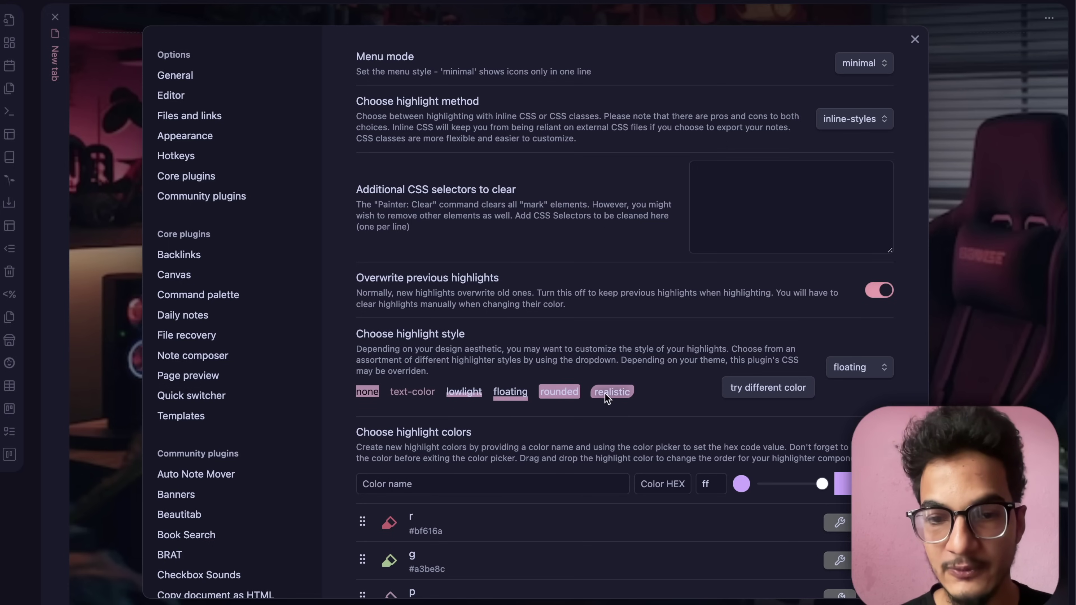
left_click(847, 365)
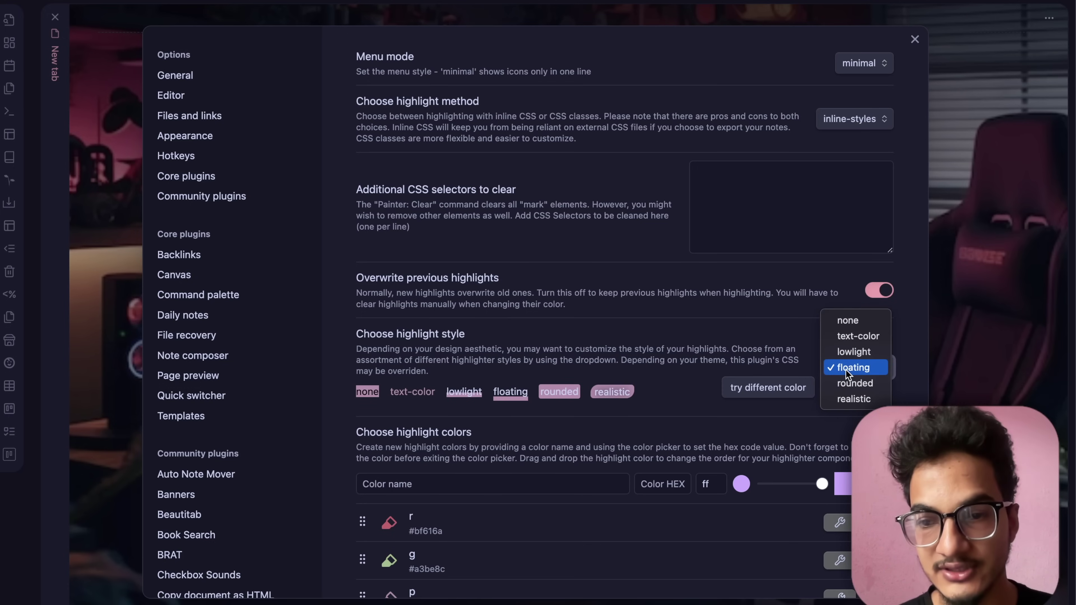
left_click(845, 369)
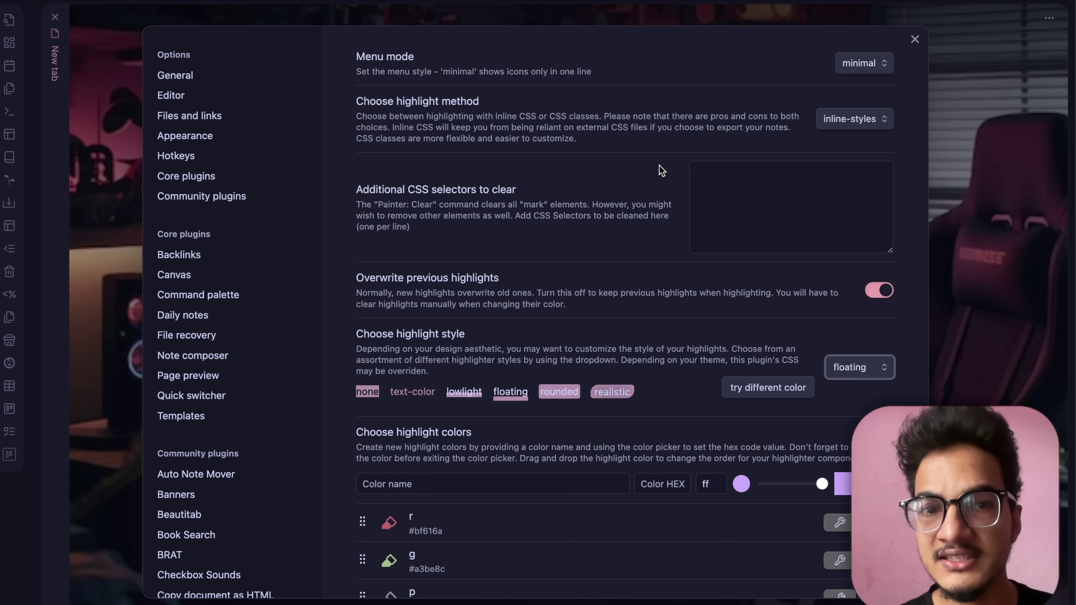
left_click(367, 71)
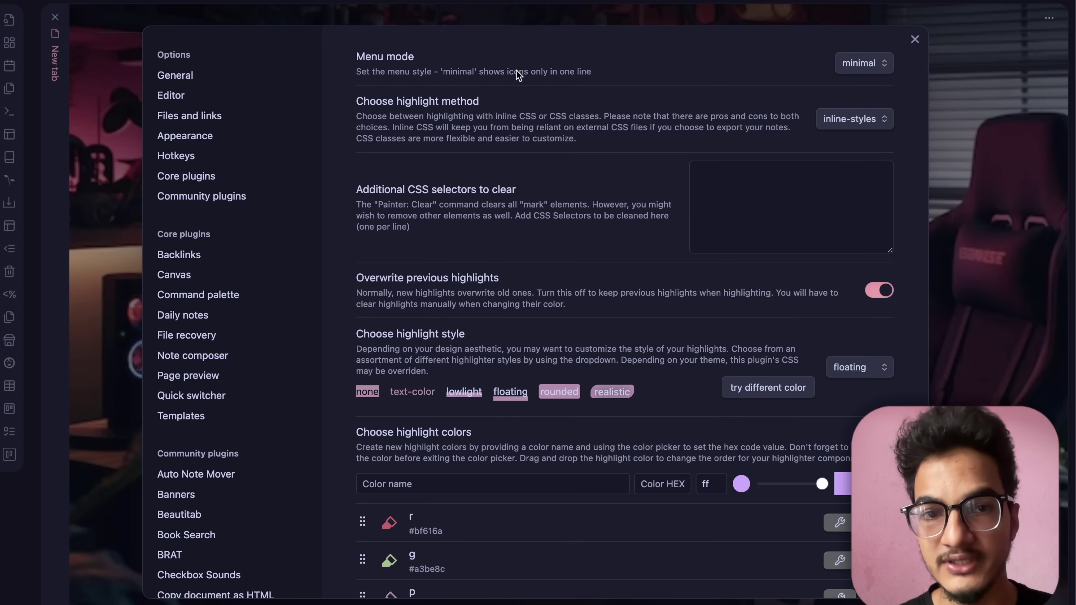
left_click(886, 68)
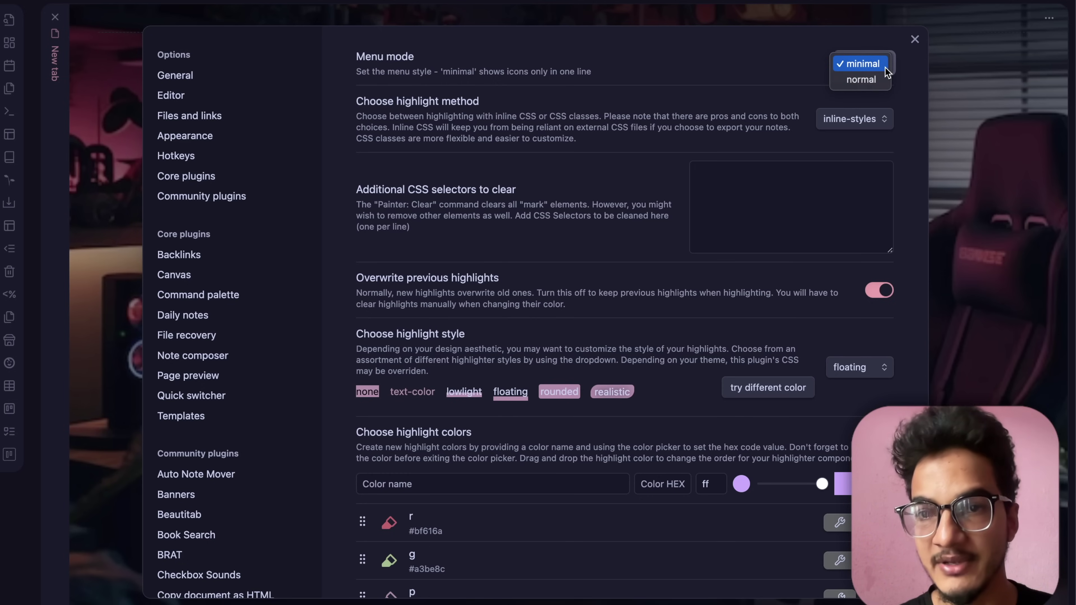
left_click(894, 67)
key("Tab")
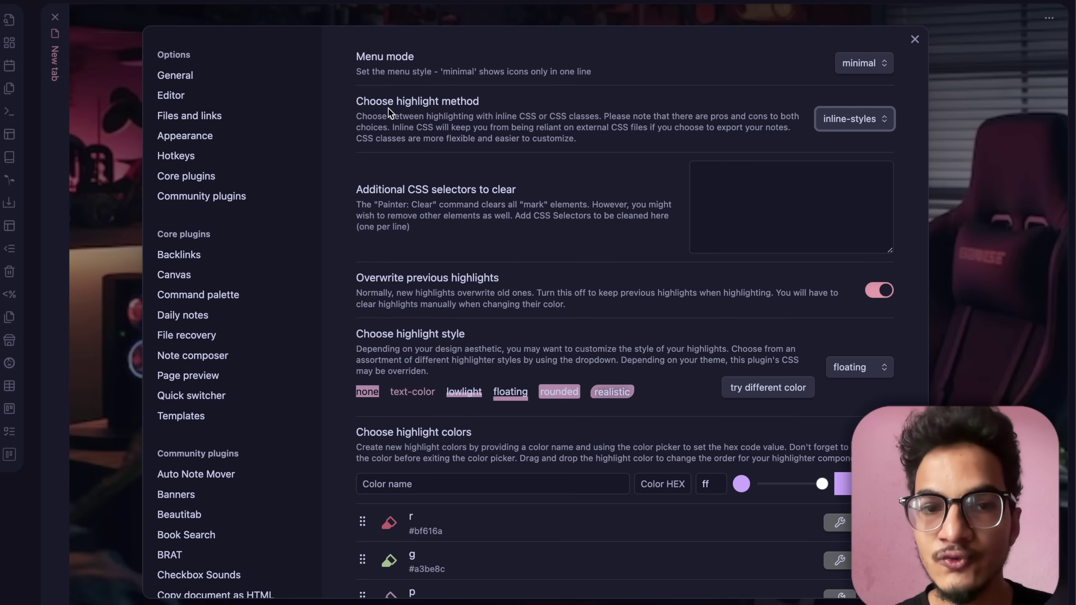
left_click(875, 117)
left_click(875, 116)
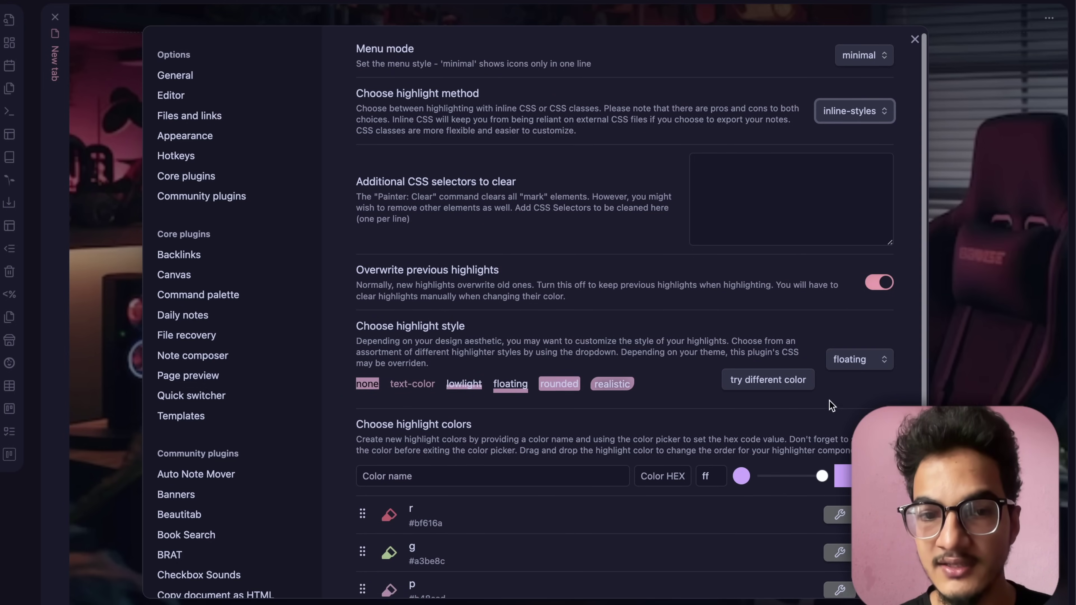
Step: Add a Painter highlight colour named 'red' with value #ff051eff, then close the settings
scroll(830, 402, "down", 5)
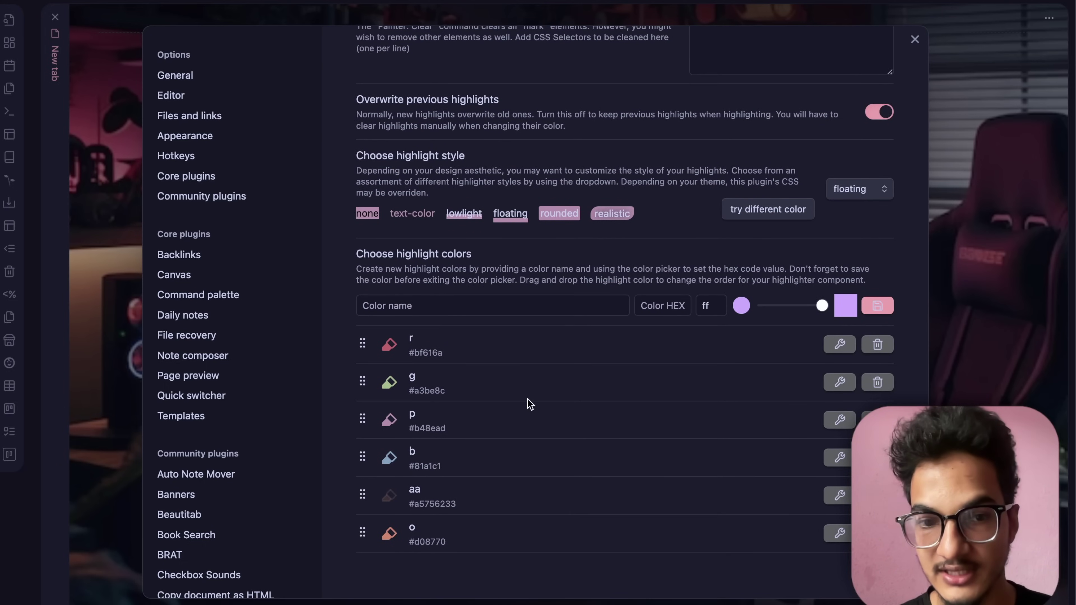
left_click(399, 313)
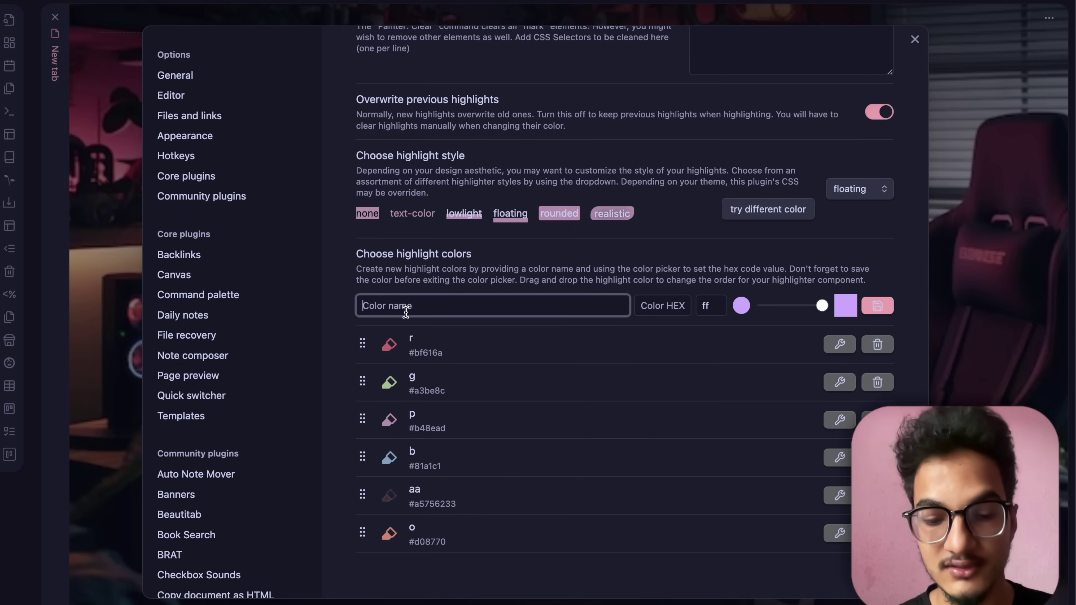
type("ad")
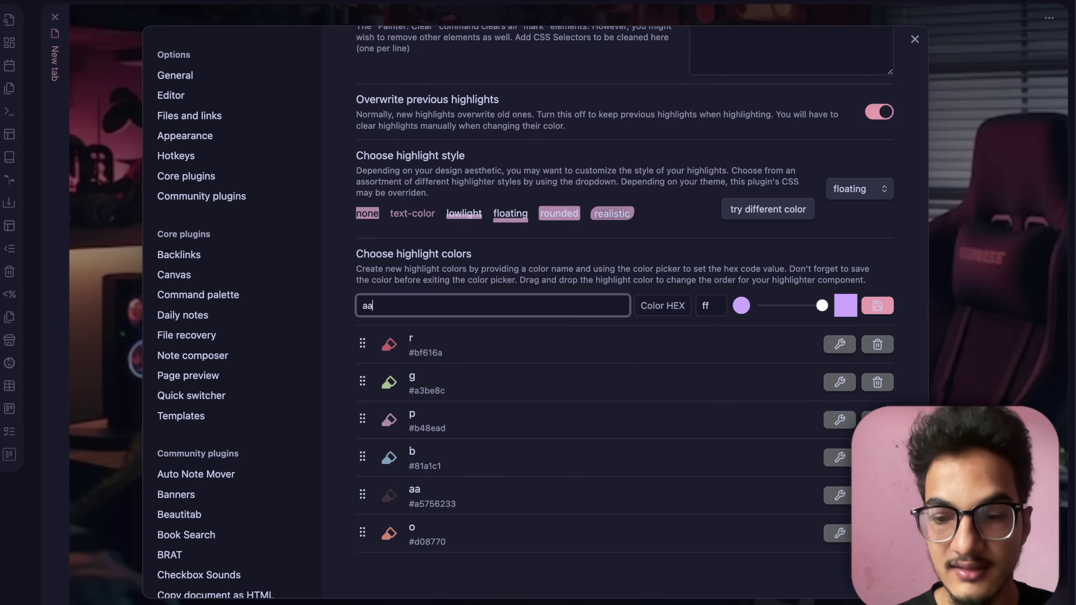
key("BackSpace")
key("BackSpace")
type("red")
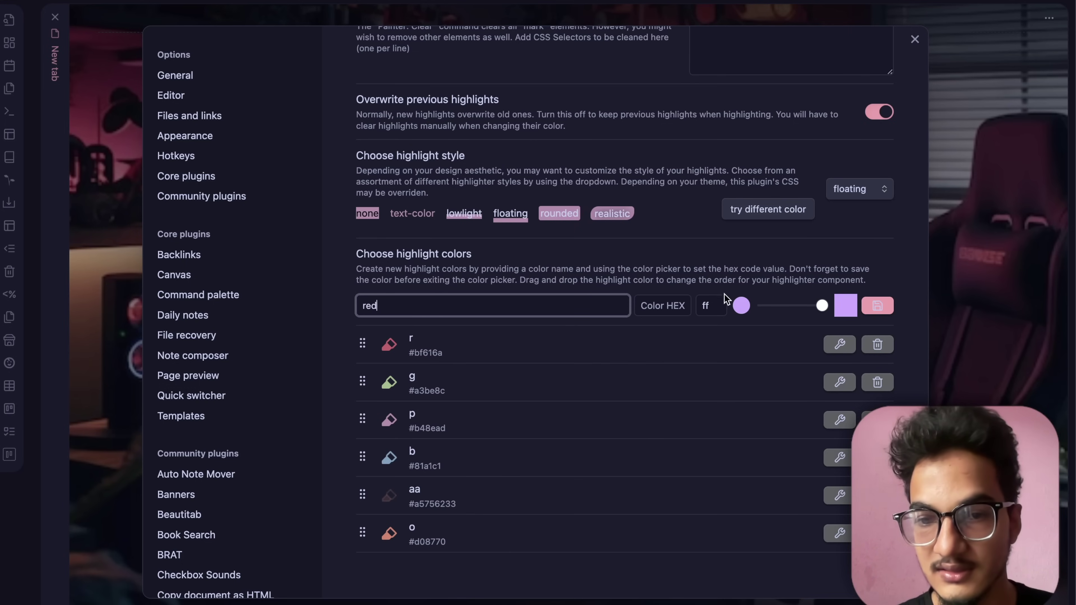
left_click(740, 309)
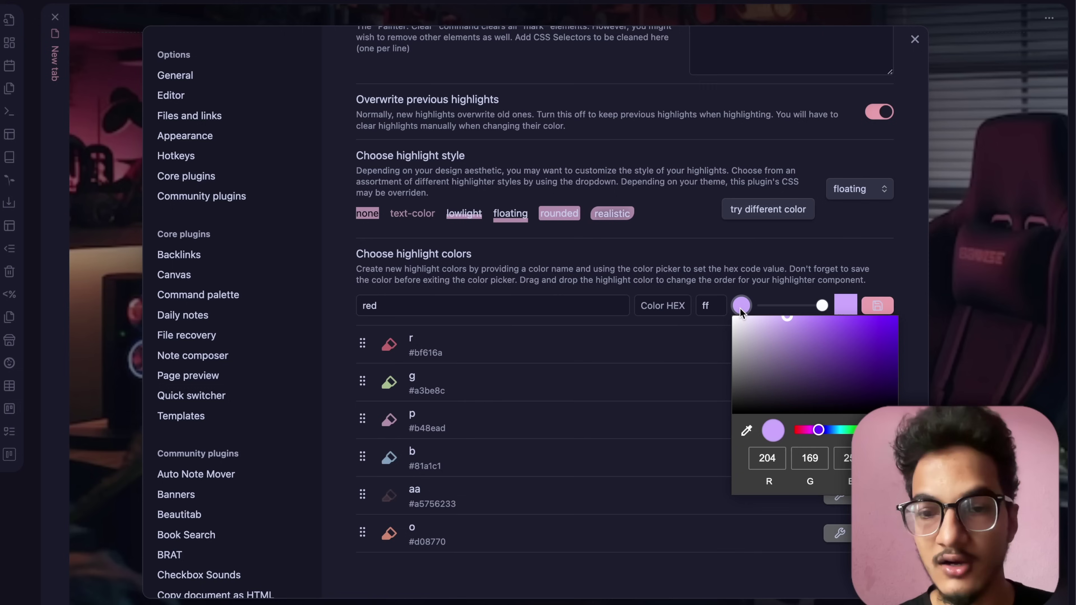
left_click(799, 435)
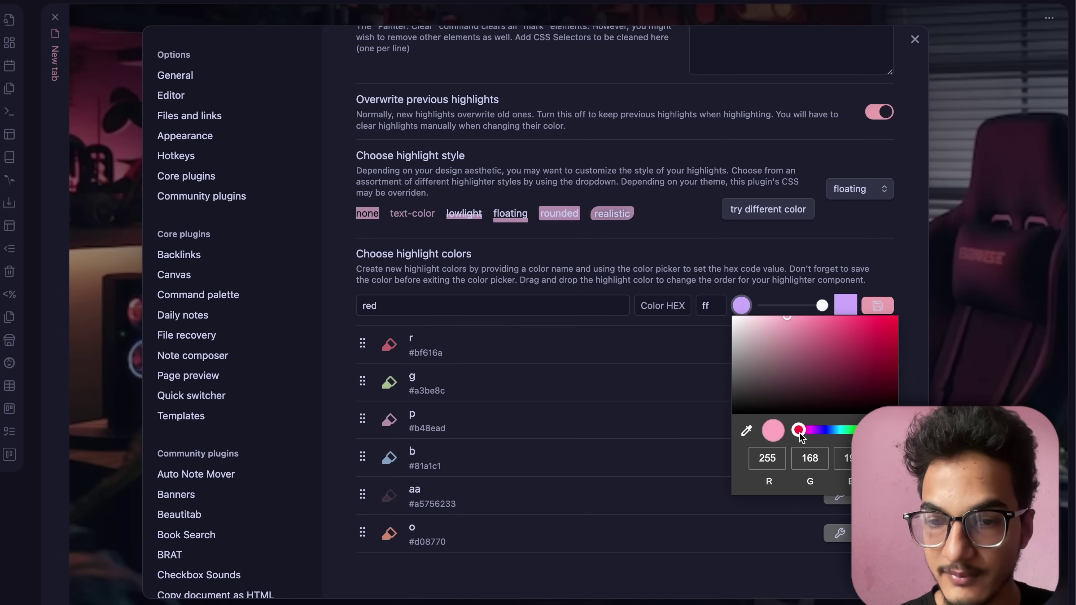
left_click_drag(835, 335, 882, 296)
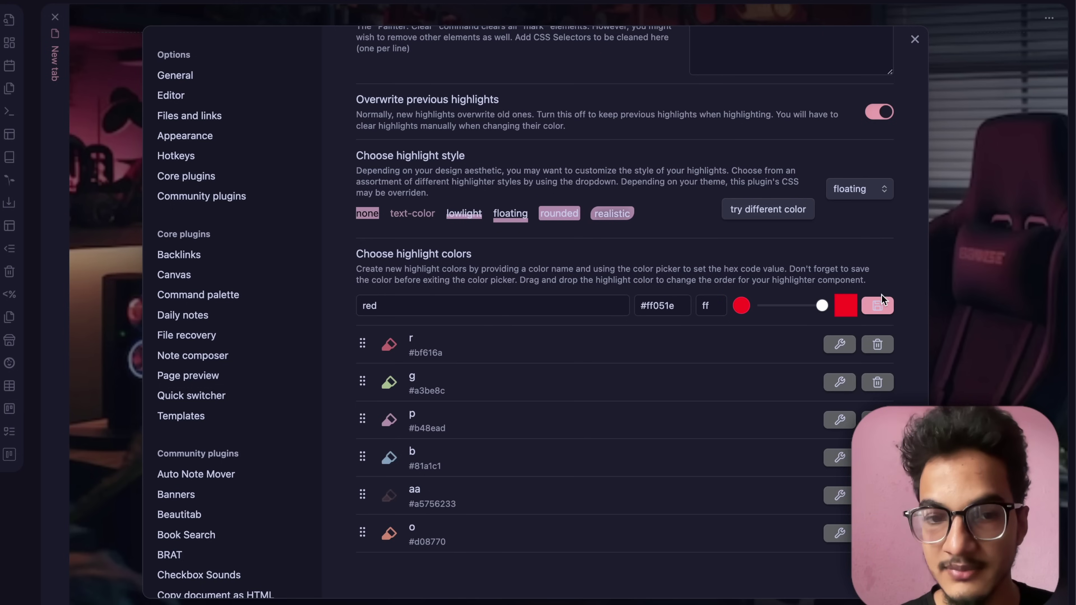
left_click(882, 297)
scroll(593, 510, "down", 2)
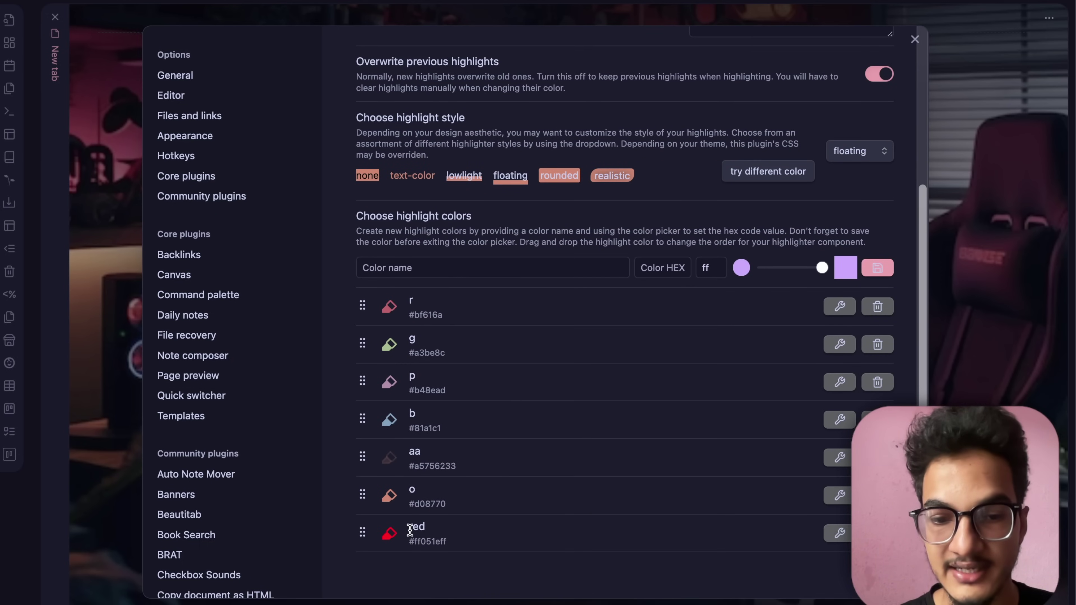
key("Escape")
key("super+o")
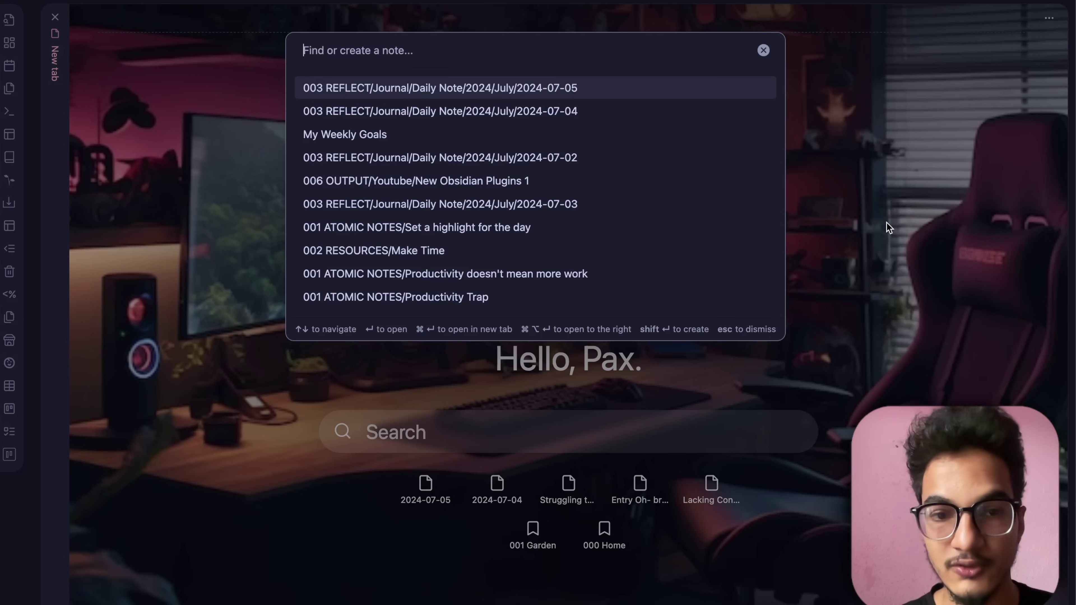
Step: In 'Set a highlight for the day', highlight 'that stands out from the daily routine' in red
left_click(577, 212)
scroll(512, 331, "down", 2)
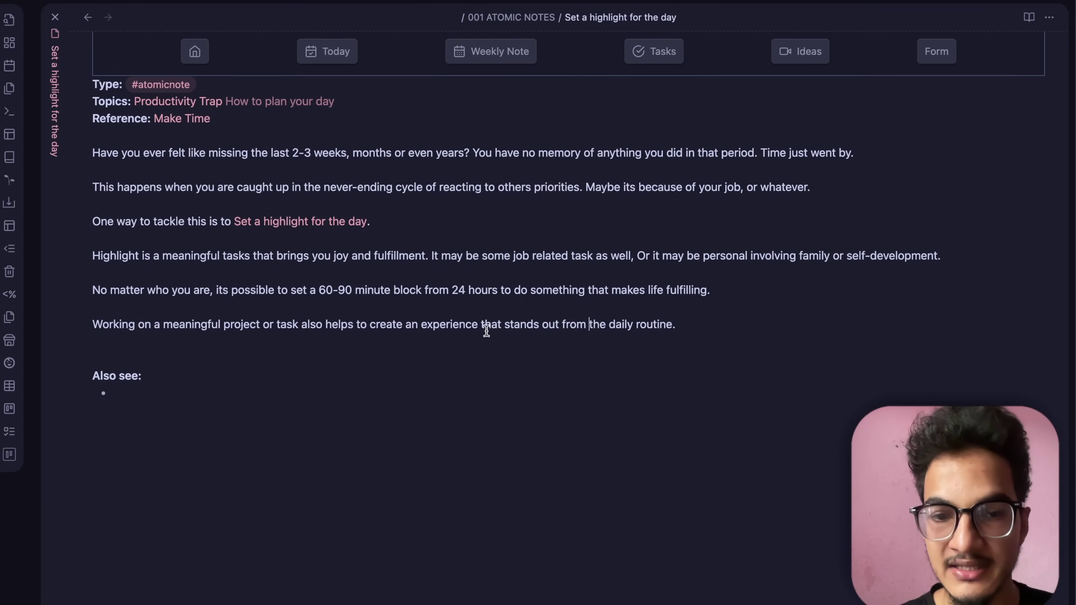
left_click_drag(482, 327, 674, 325)
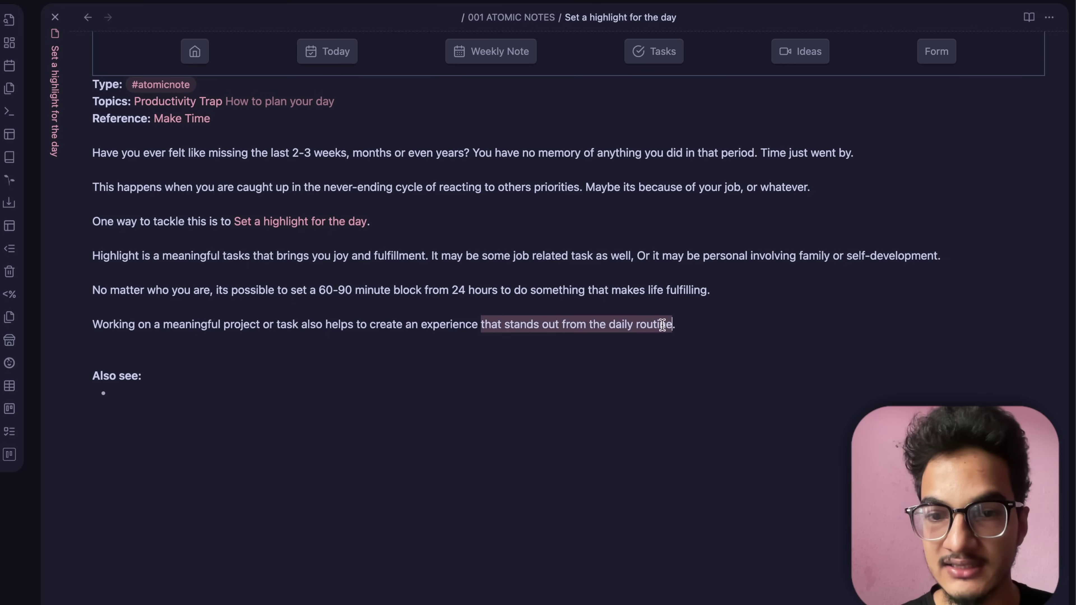
right_click(662, 324)
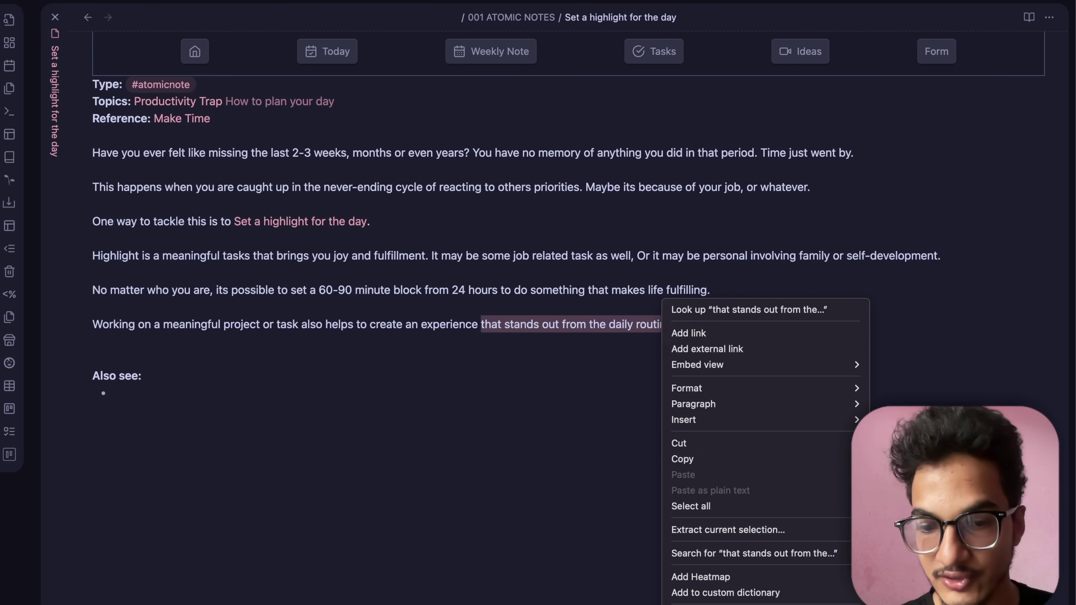
left_click(700, 577)
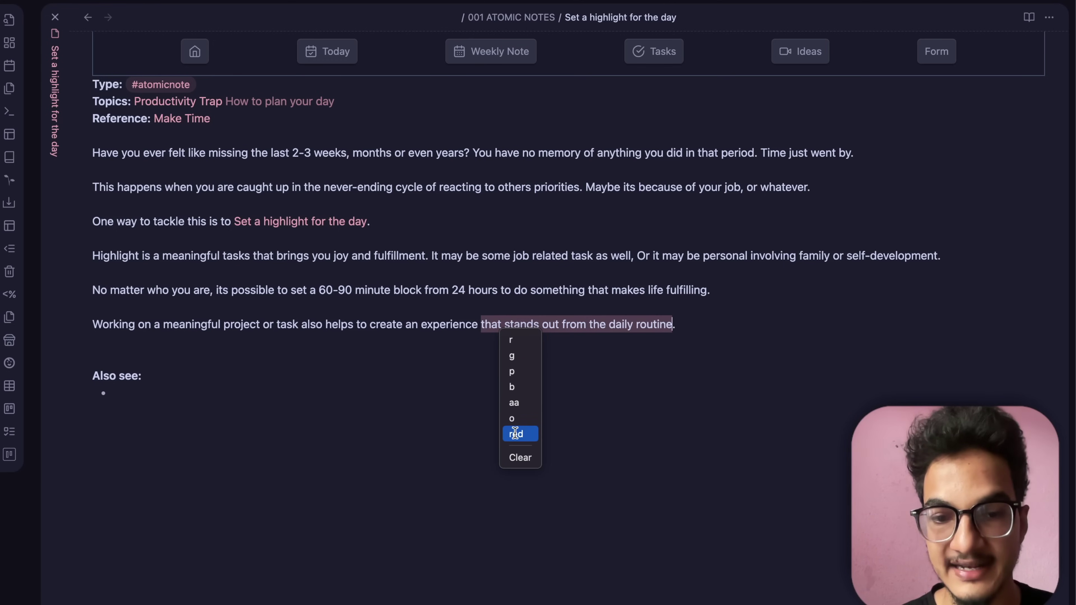
left_click(524, 434)
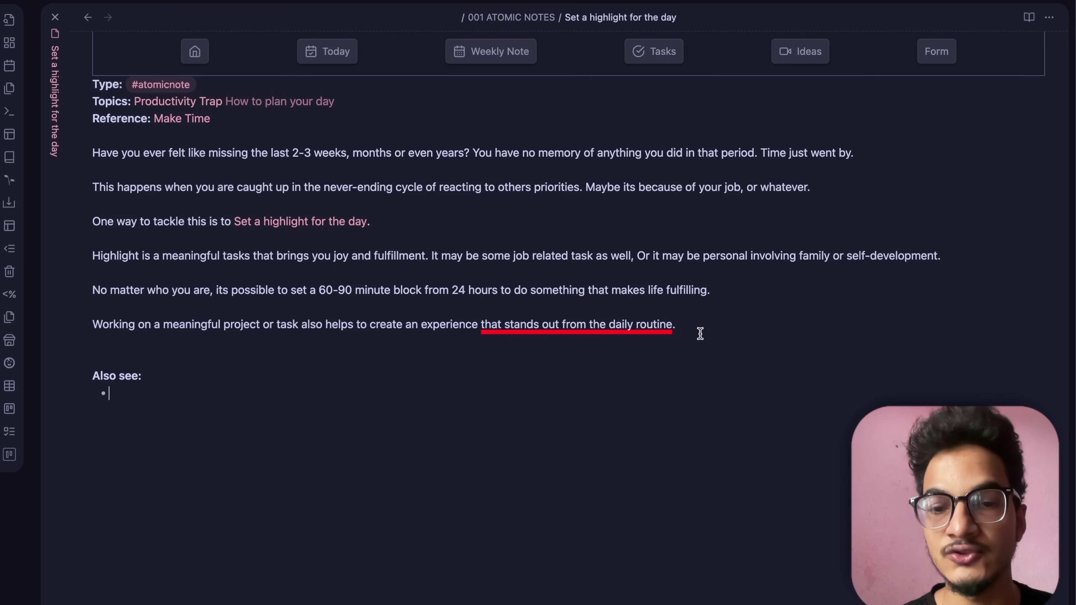
Step: Inspect the highlight's raw <mark> HTML and its #ff051eff background colour code
left_click(555, 337)
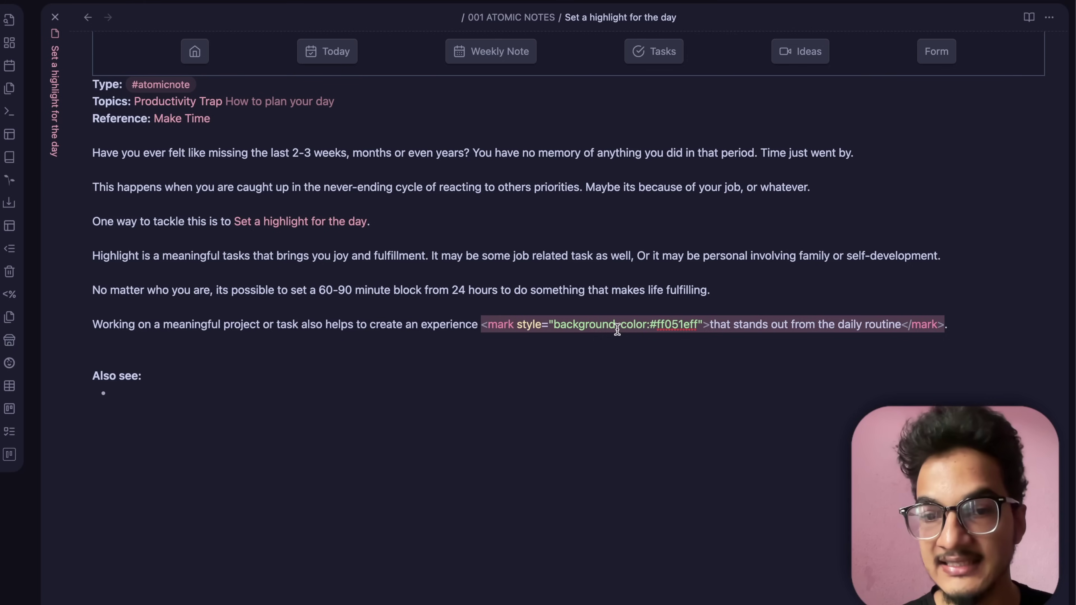
left_click(617, 330)
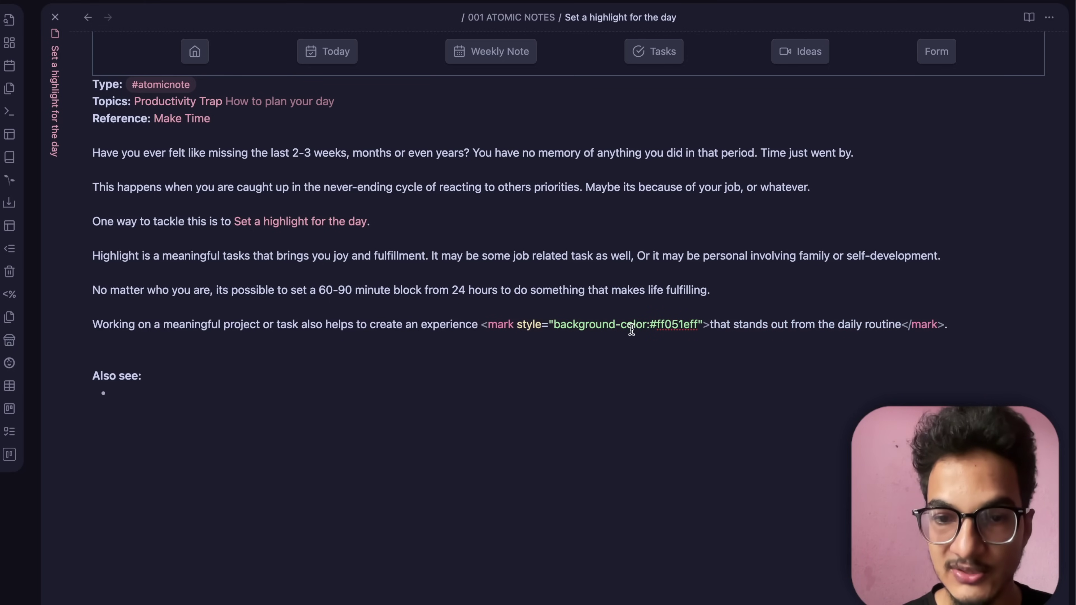
left_click(711, 337)
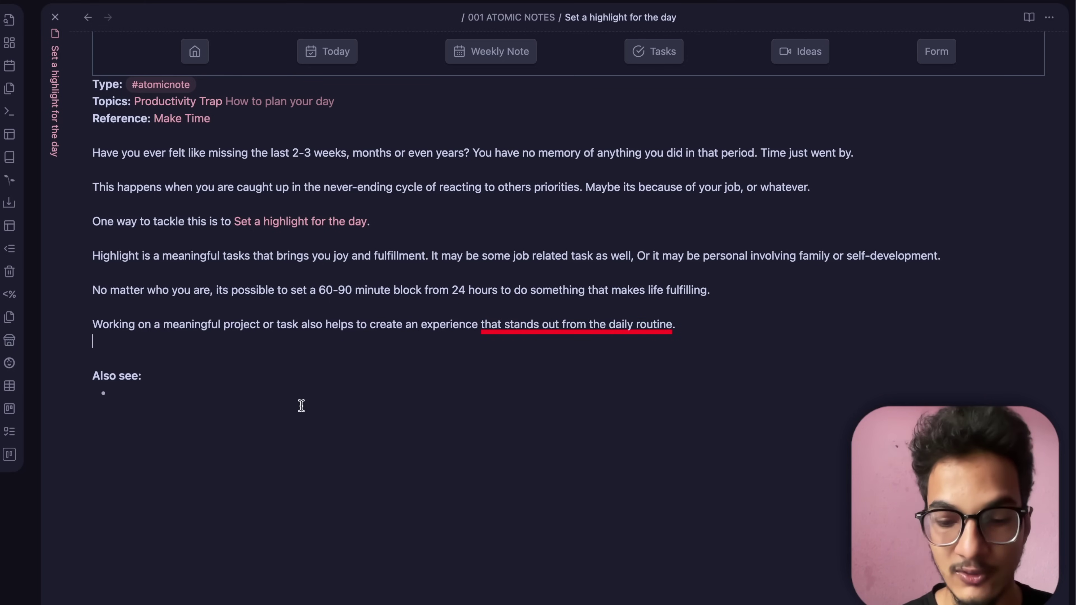
key("super+comma")
Step: Switch off the Painter community plugin and return to the note
left_click(247, 178)
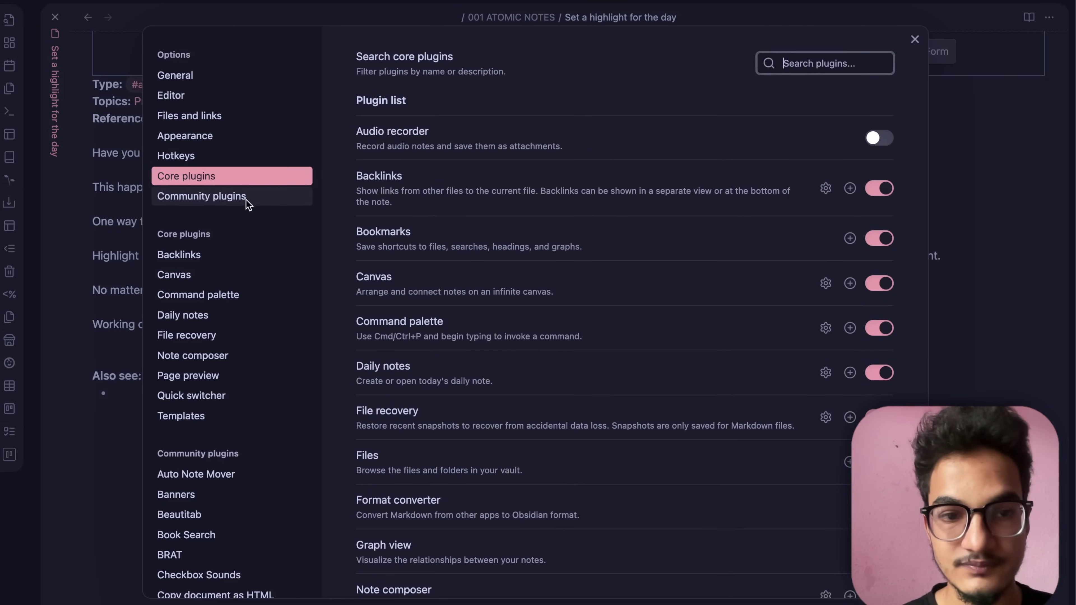
left_click(248, 197)
scroll(470, 439, "down", 10)
scroll(473, 442, "down", 8)
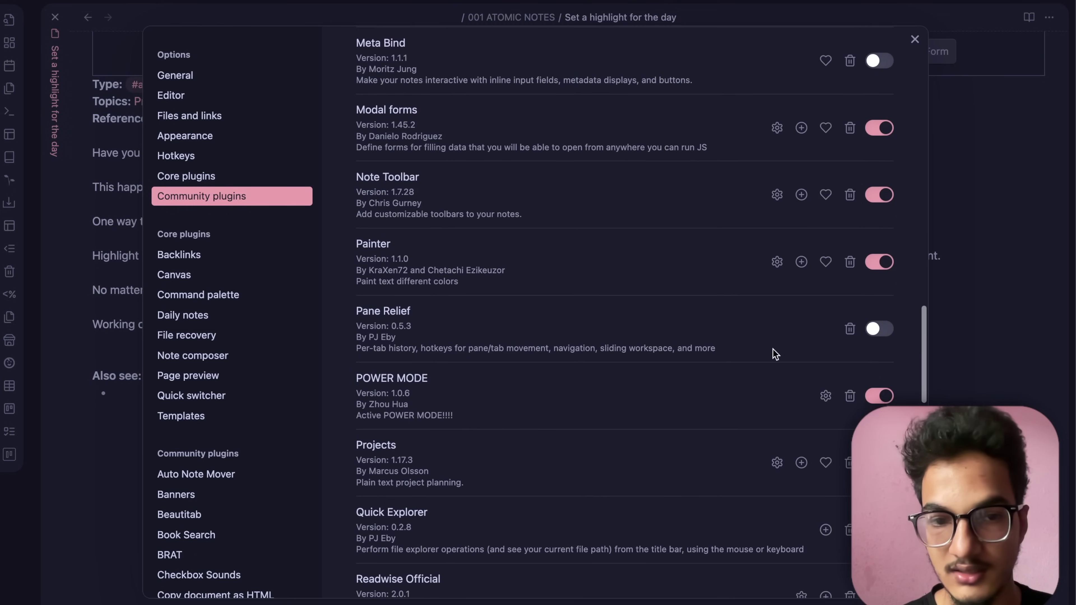
left_click(879, 268)
left_click(970, 275)
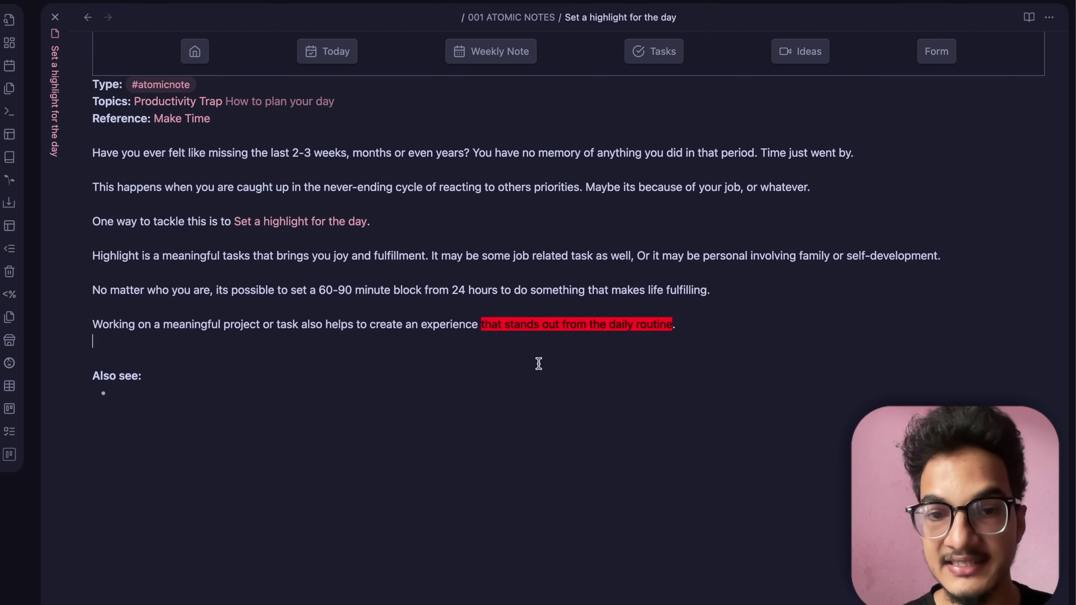
Step: Reopen the community plugins settings and turn the Painter plugin back on
key("Down")
key("Down")
key("Down")
key("Down")
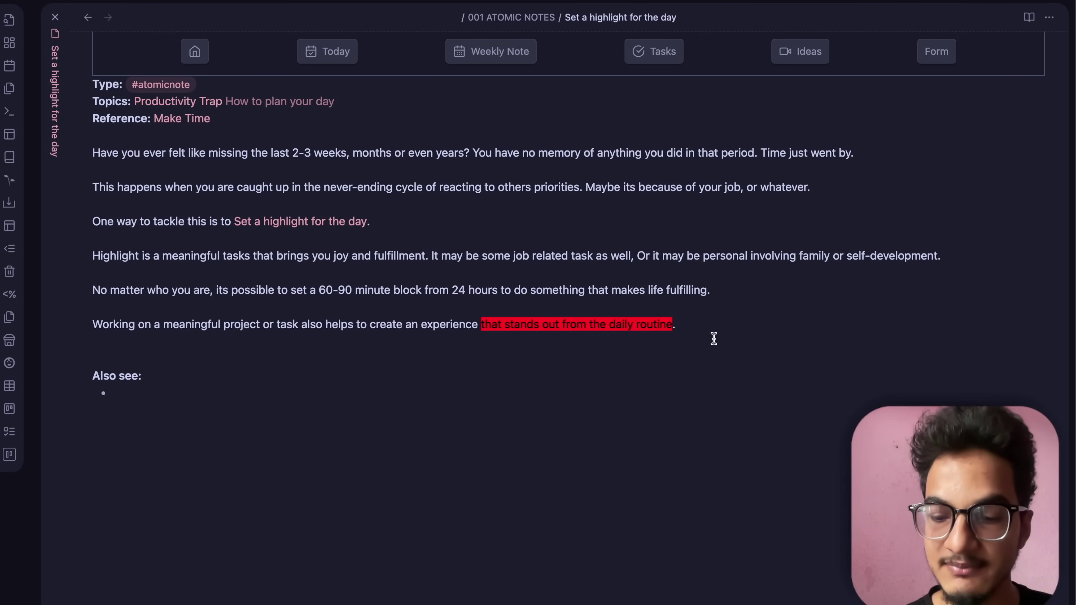
key("ctrl+comma")
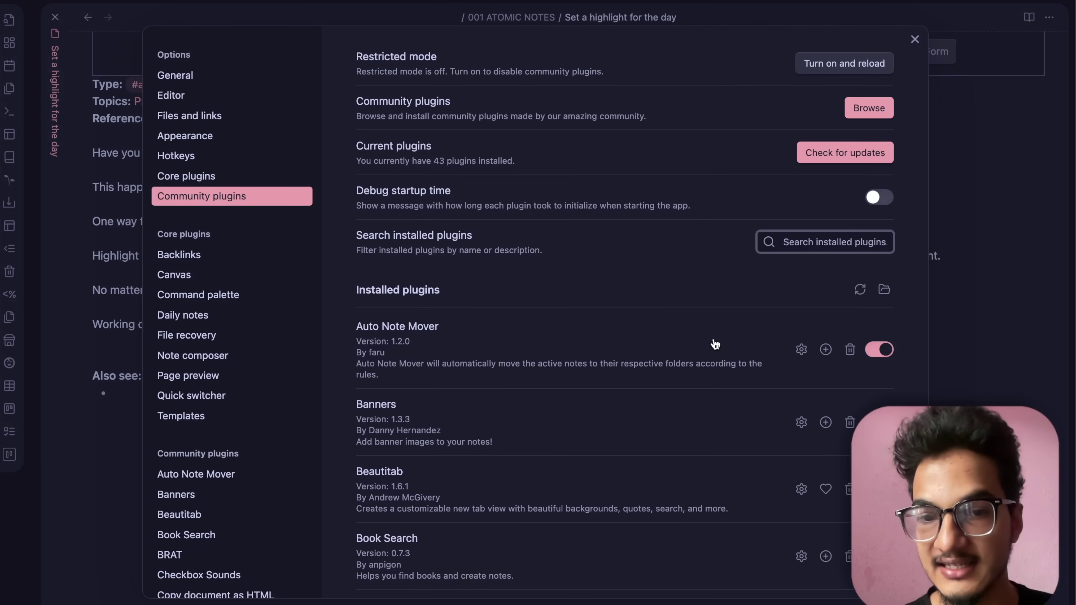
scroll(672, 429, "down", 20)
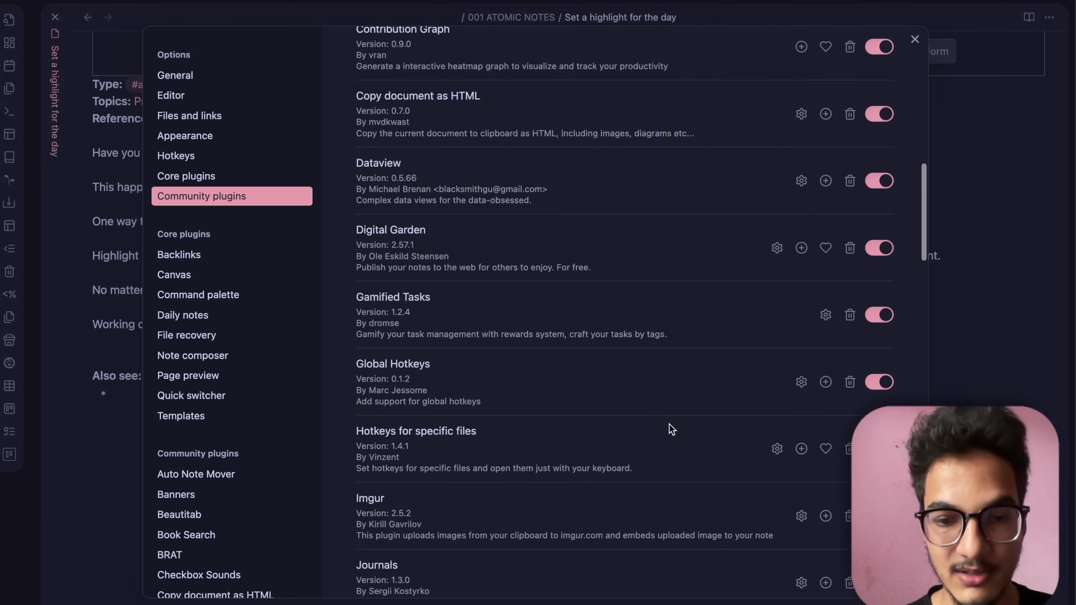
scroll(674, 460, "up", 15)
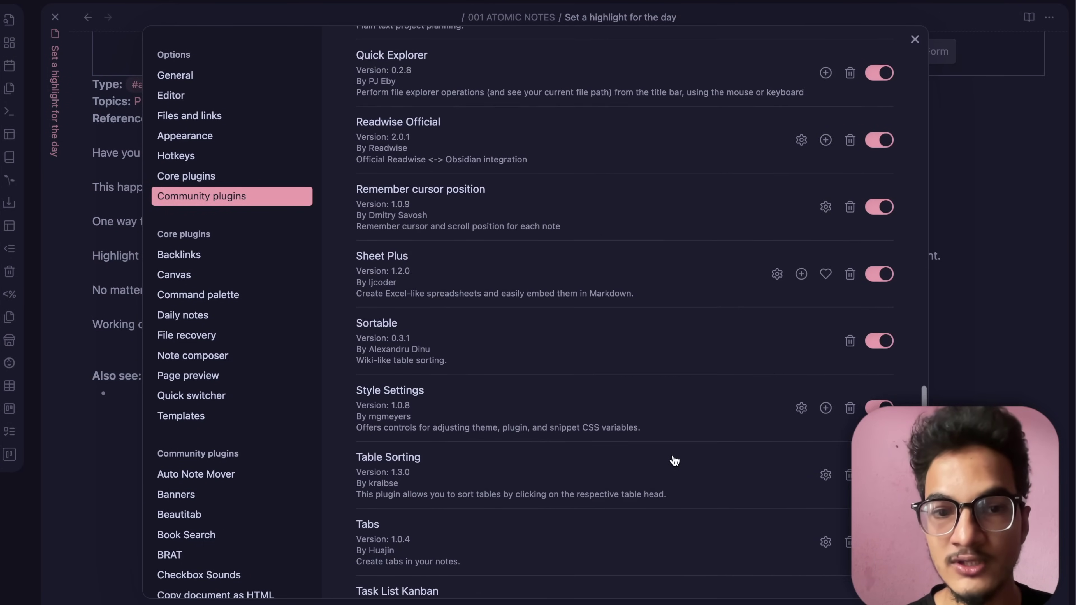
scroll(673, 457, "up", 5)
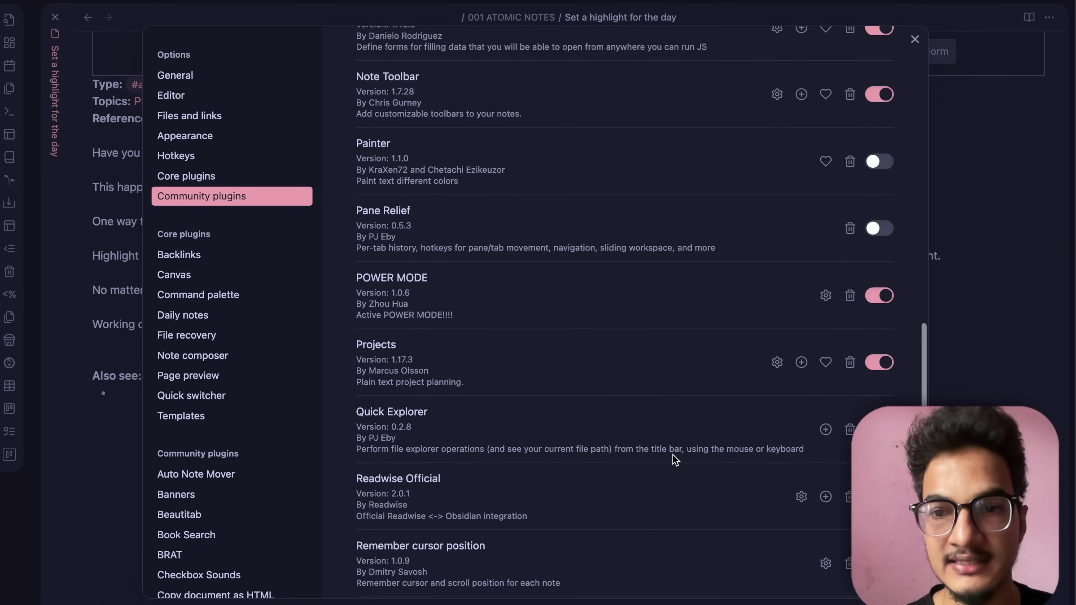
left_click(889, 239)
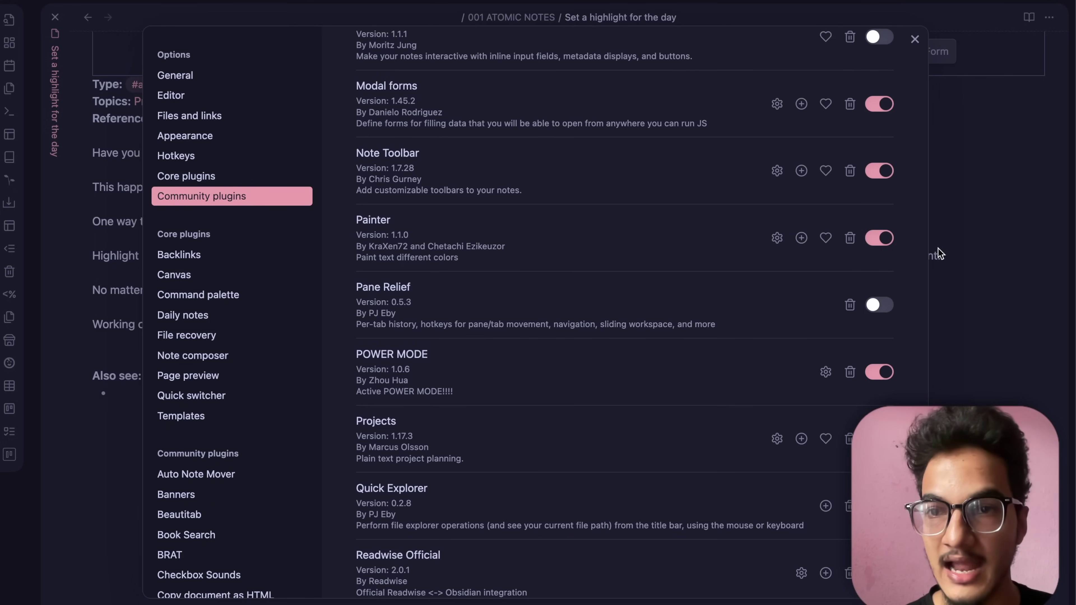
left_click(248, 164)
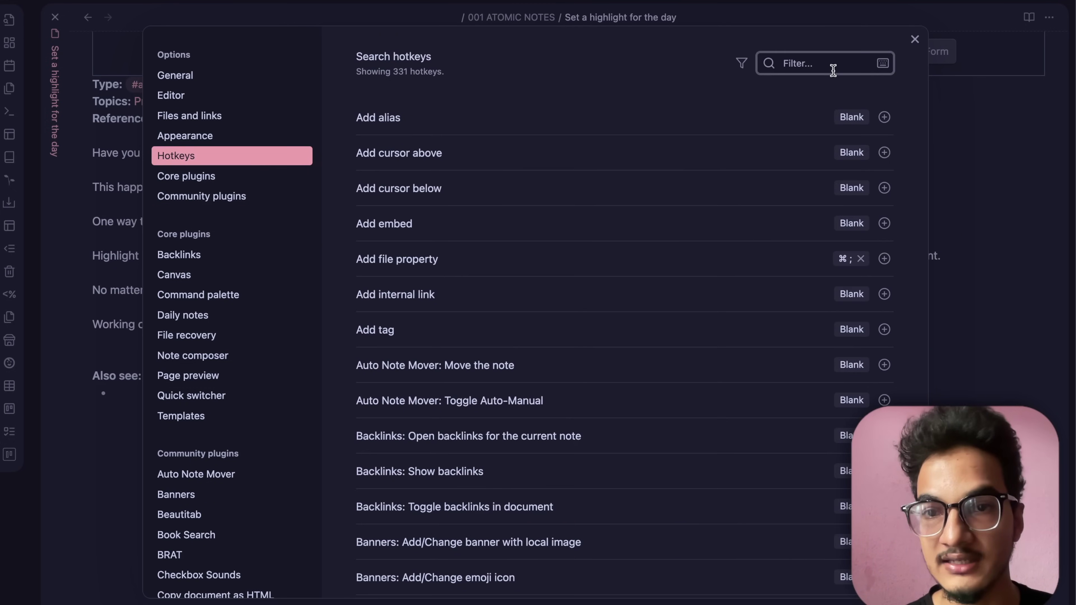
Step: Rebind Ctrl+R from the 'Painter: r' command to 'Painter: red' and close the settings
type("painter")
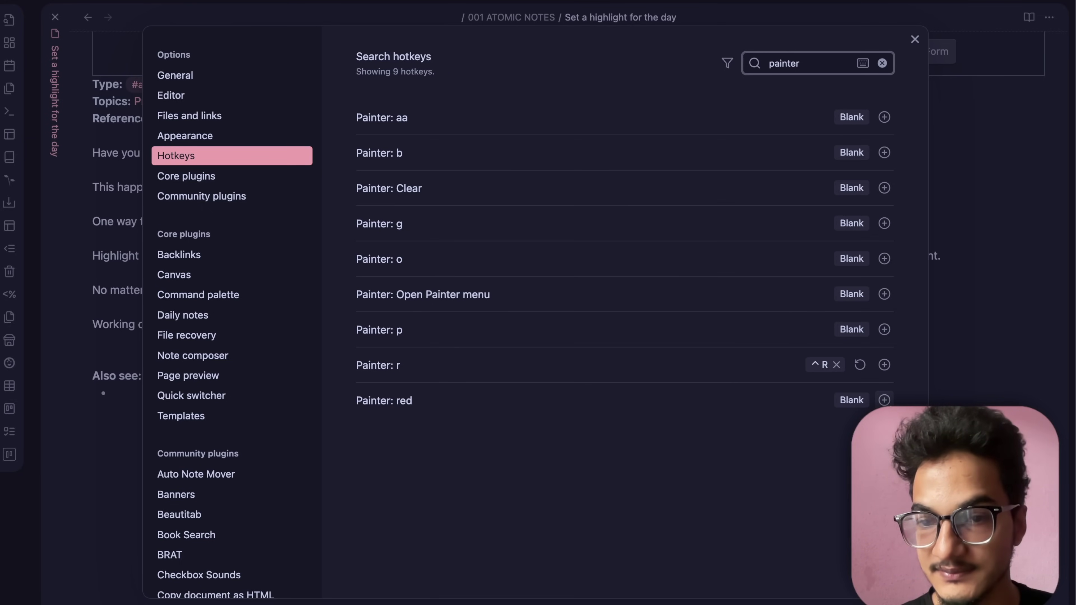
left_click(837, 365)
left_click(883, 401)
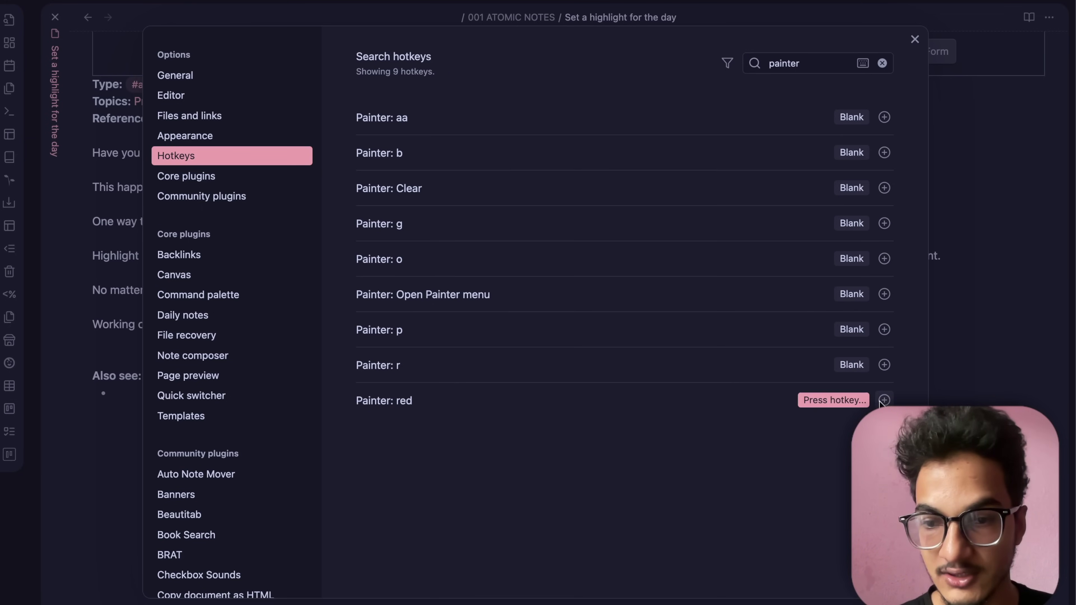
key("ctrl+r")
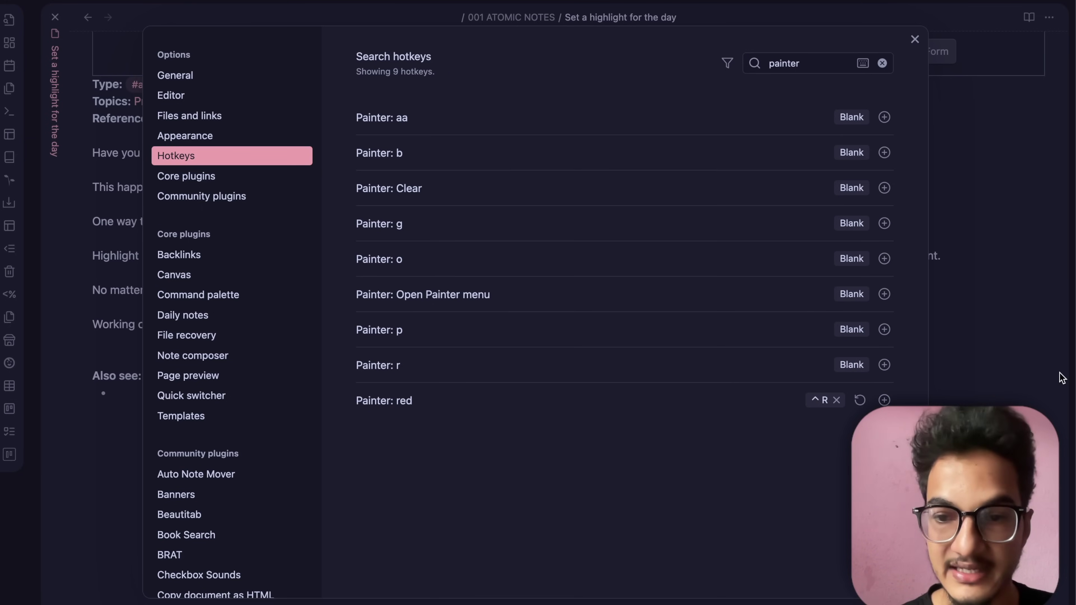
left_click(1030, 389)
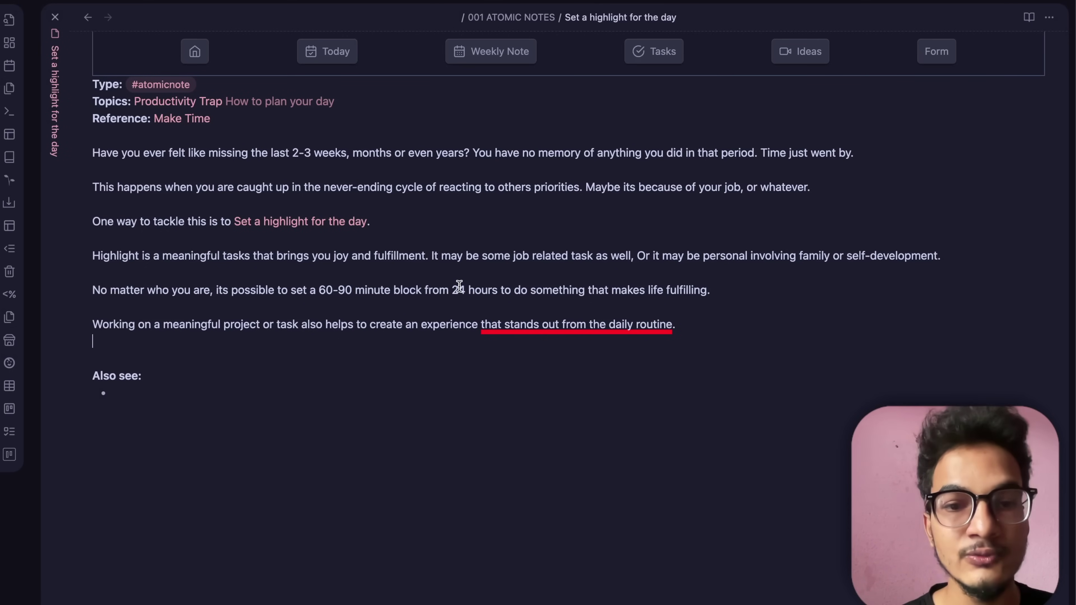
left_click_drag(451, 290, 647, 289)
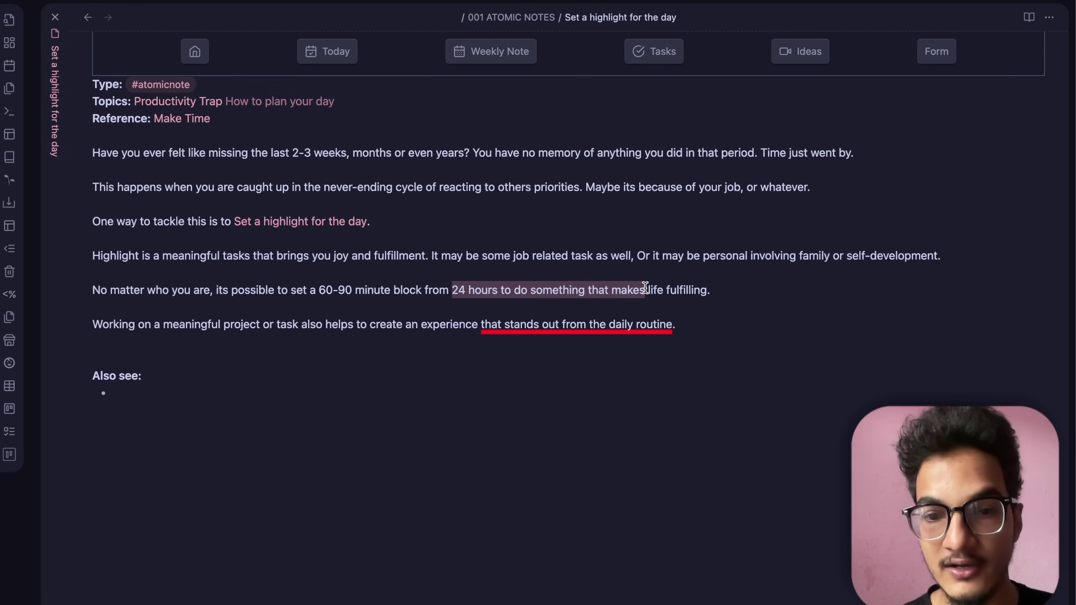
Step: Paint '24 hours to do something that makes' and 'It may be some job related task as well' red, then clear all red marking
key("super+shift+h")
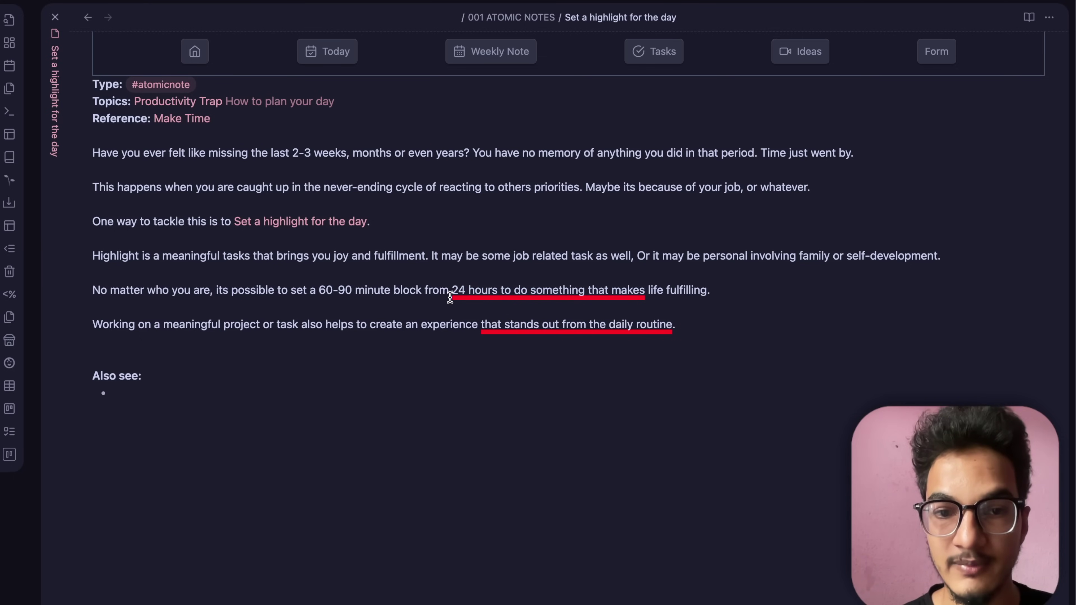
left_click_drag(431, 252, 631, 261)
key("super+shift+h")
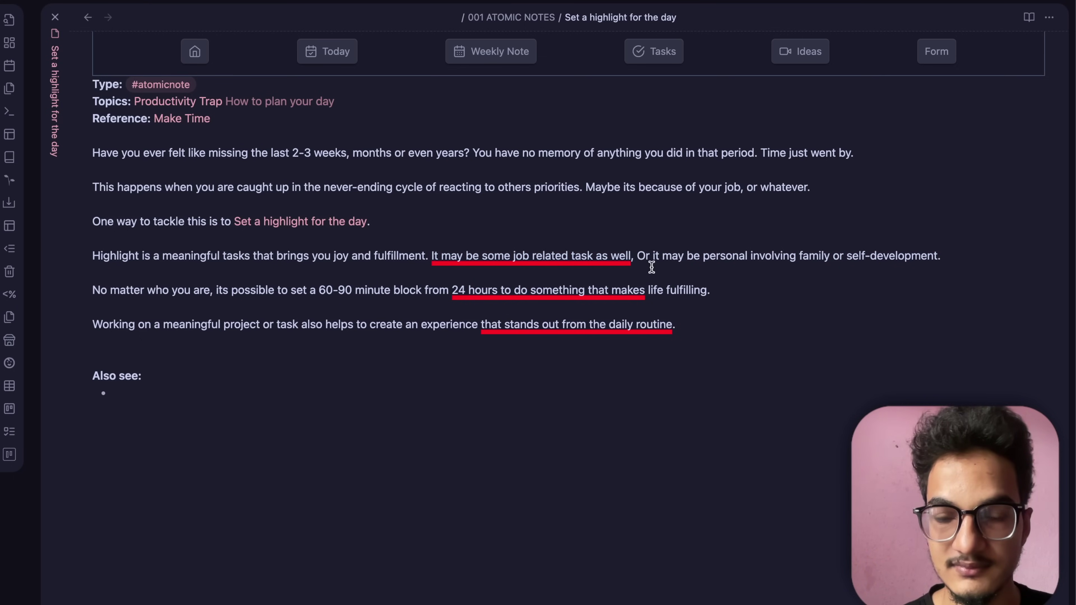
left_click(661, 266)
left_click(716, 334)
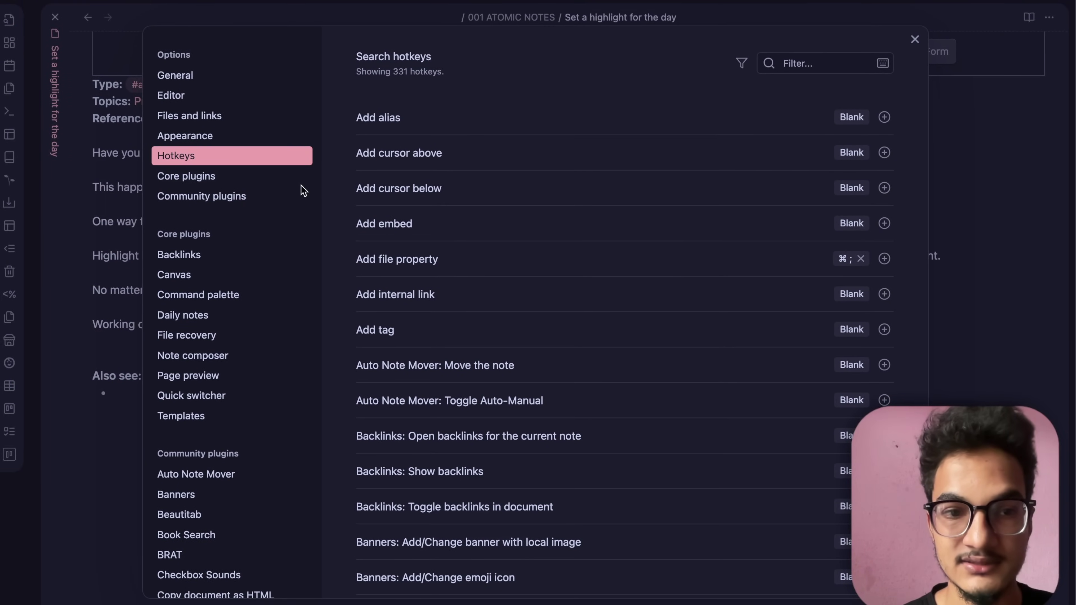
Step: Search the community plugin catalogue for 'checkbox' and open the Checkbox Sounds details
left_click(300, 197)
left_click(868, 103)
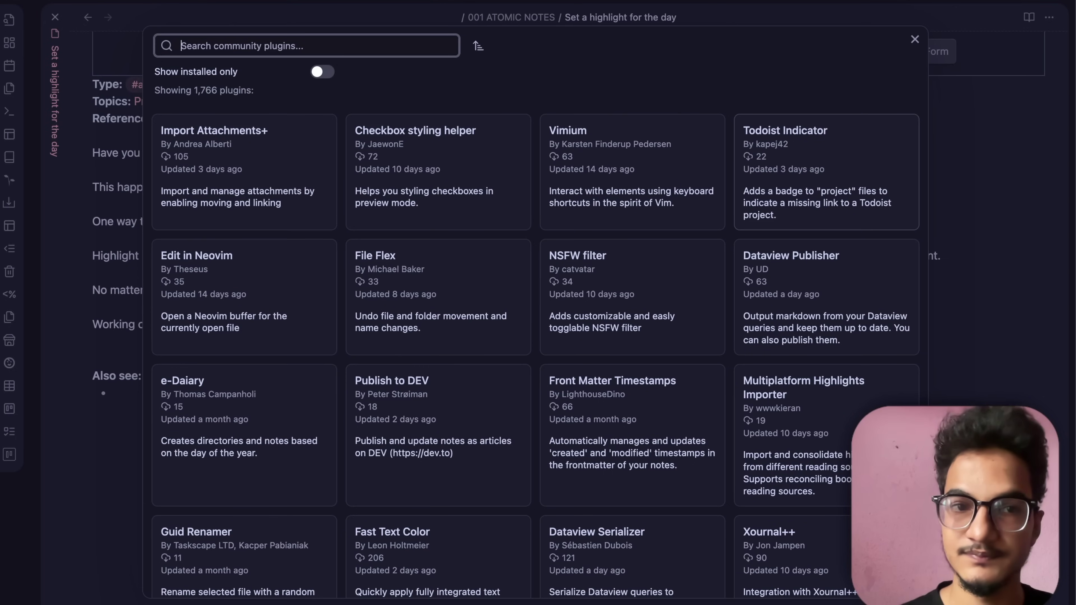
type("checkbox")
left_click(241, 382)
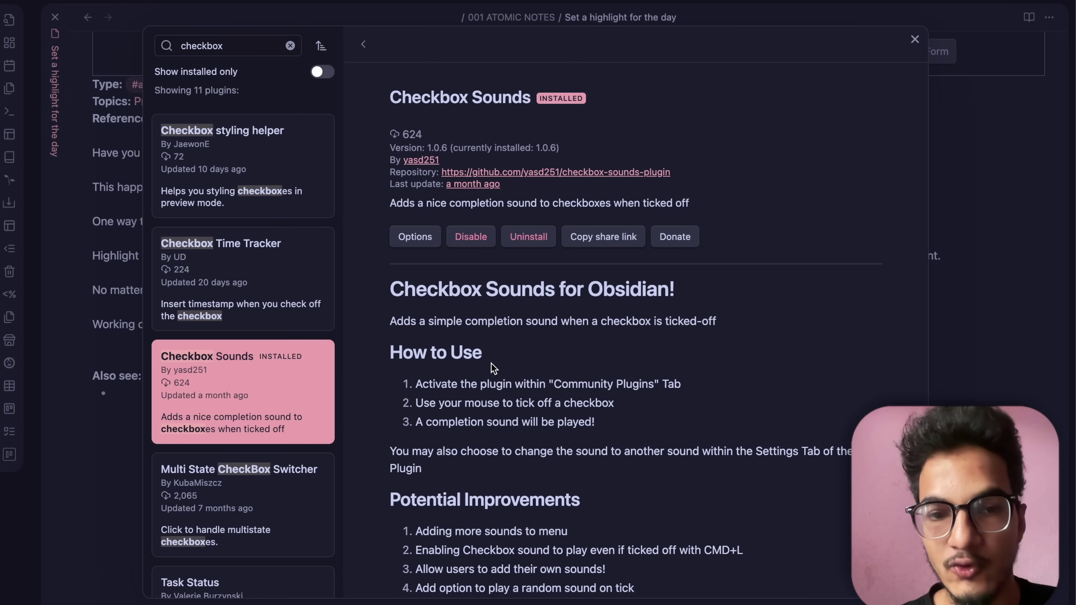
Step: In Checkbox Sounds options, try the kaching! sound, then set it back to ting
left_click(416, 242)
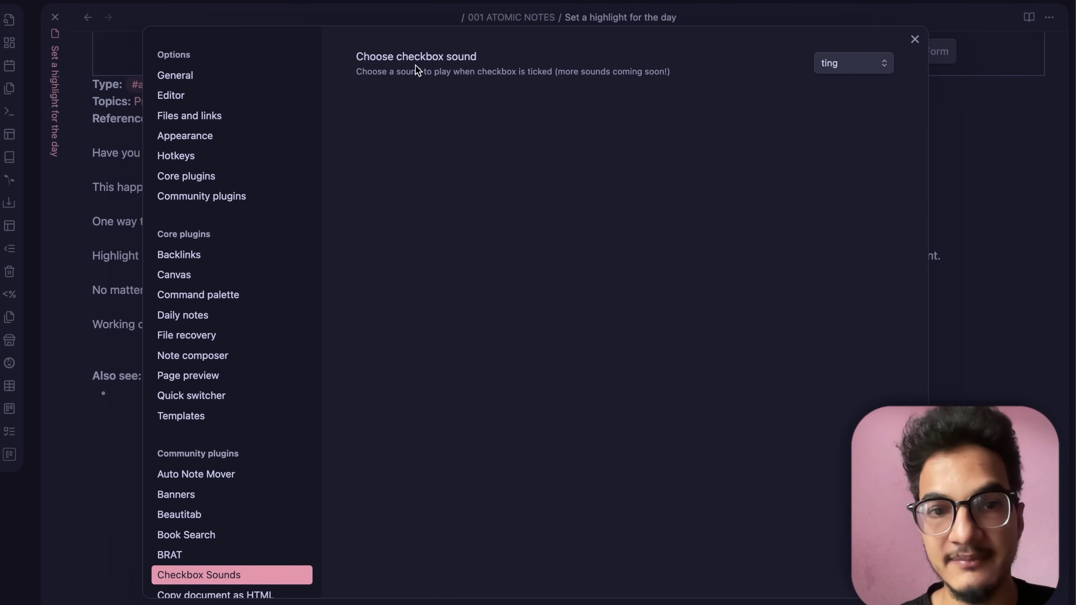
left_click(847, 64)
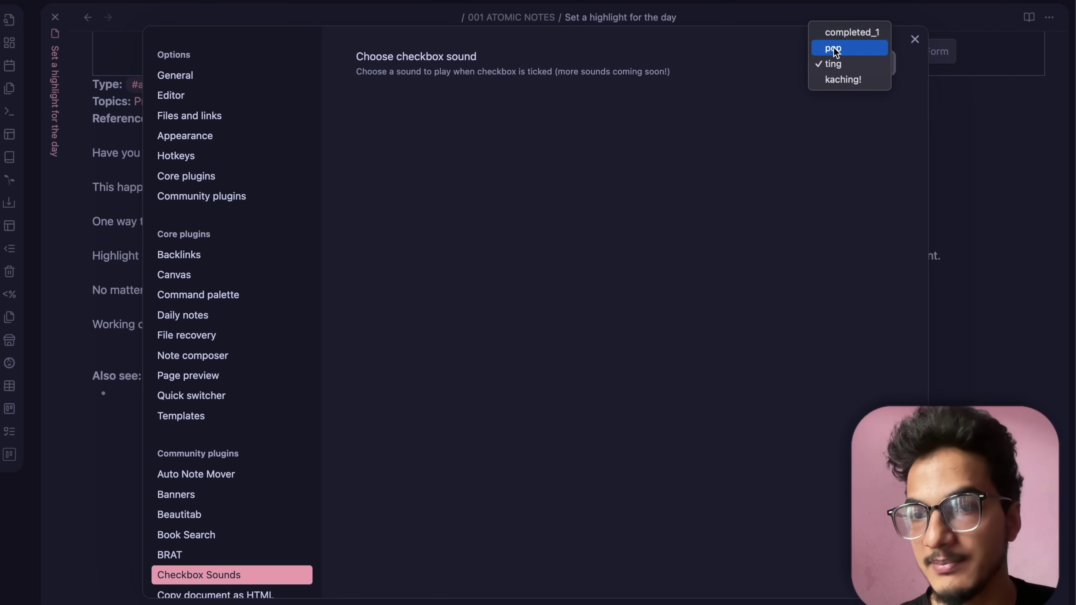
left_click(836, 64)
left_click(853, 65)
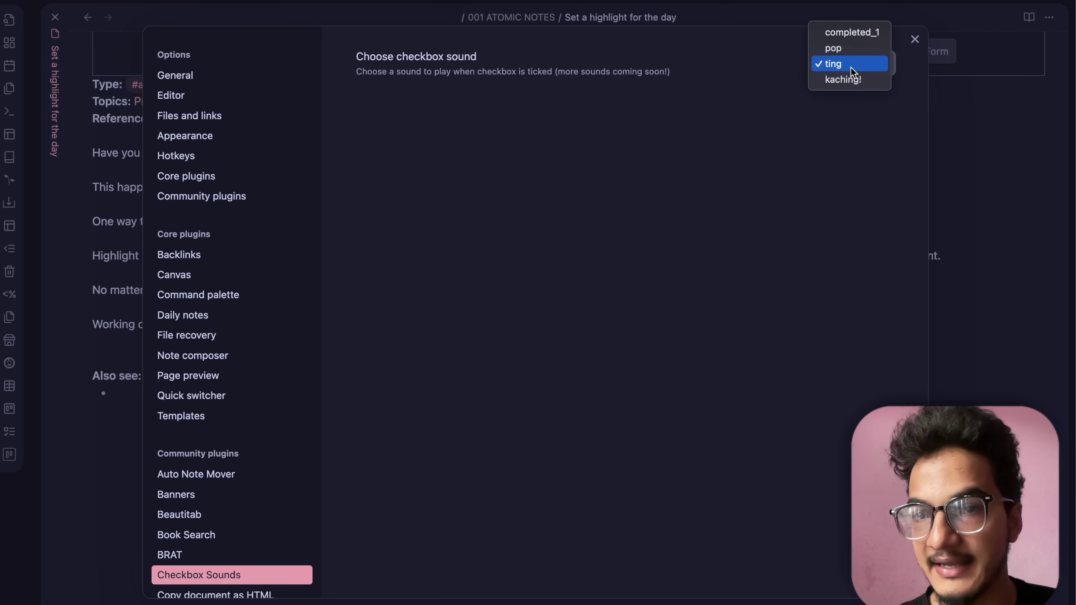
left_click(858, 79)
left_click(860, 64)
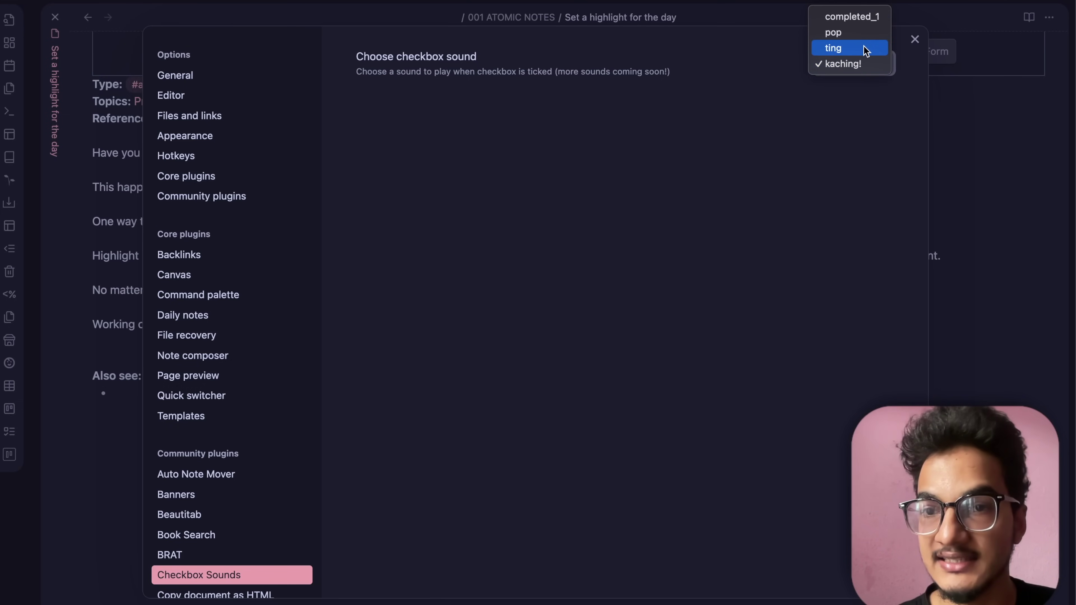
left_click(864, 49)
left_click(957, 136)
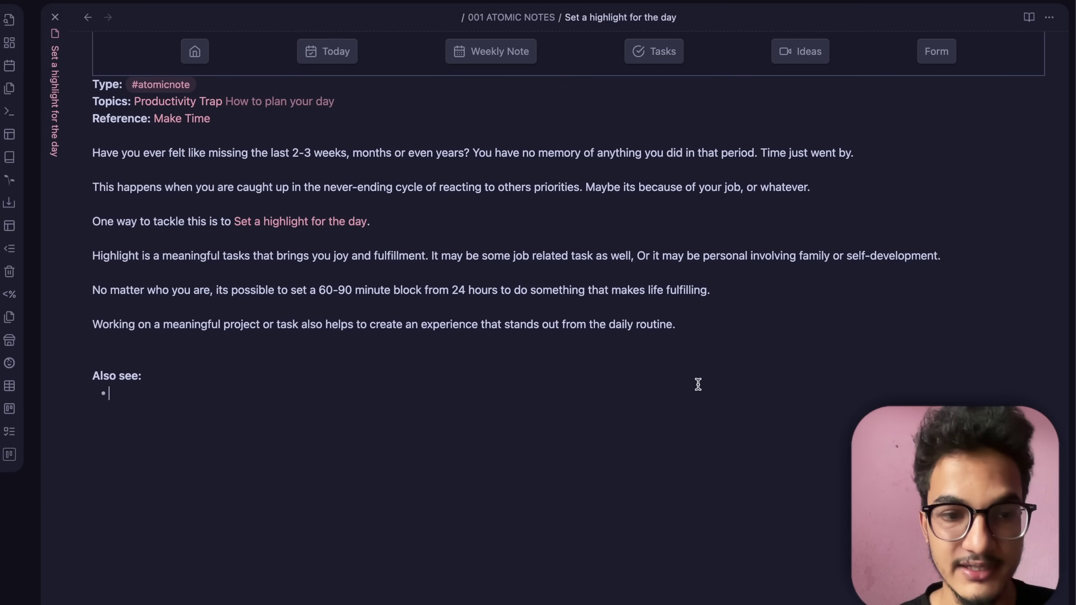
Step: Add a '- [ ] Checkbox' task on a new line above Also see
left_click(725, 344)
key("Return")
type("- [ ] ")
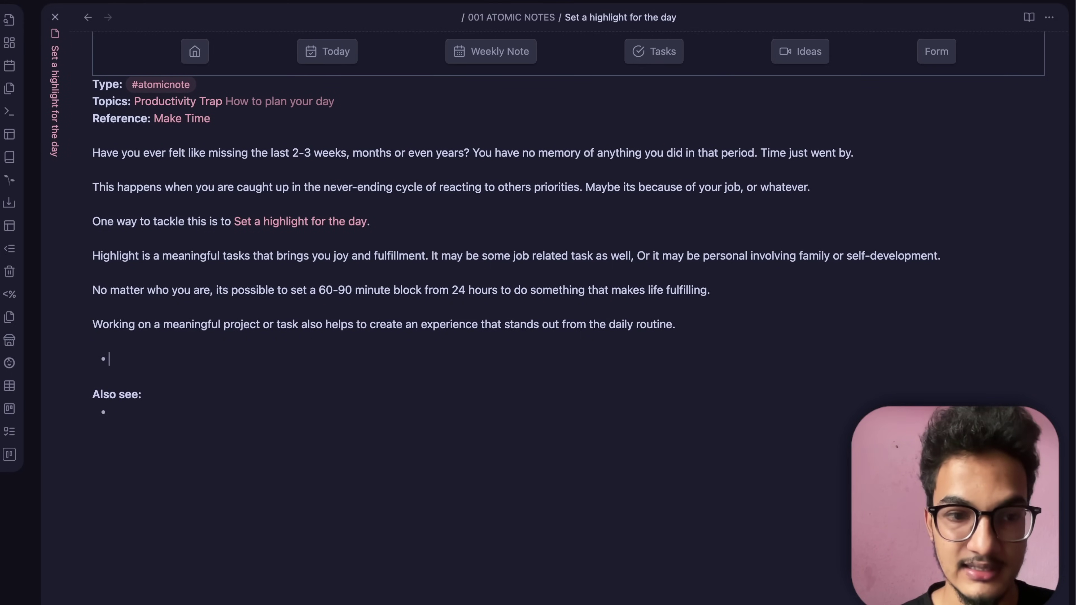
type("C")
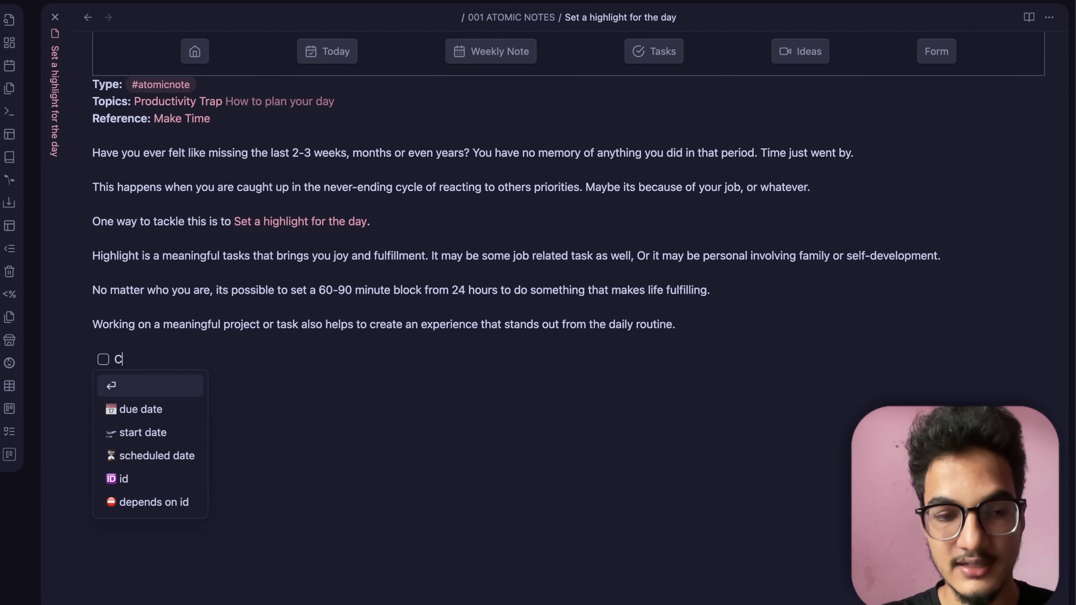
type("heck")
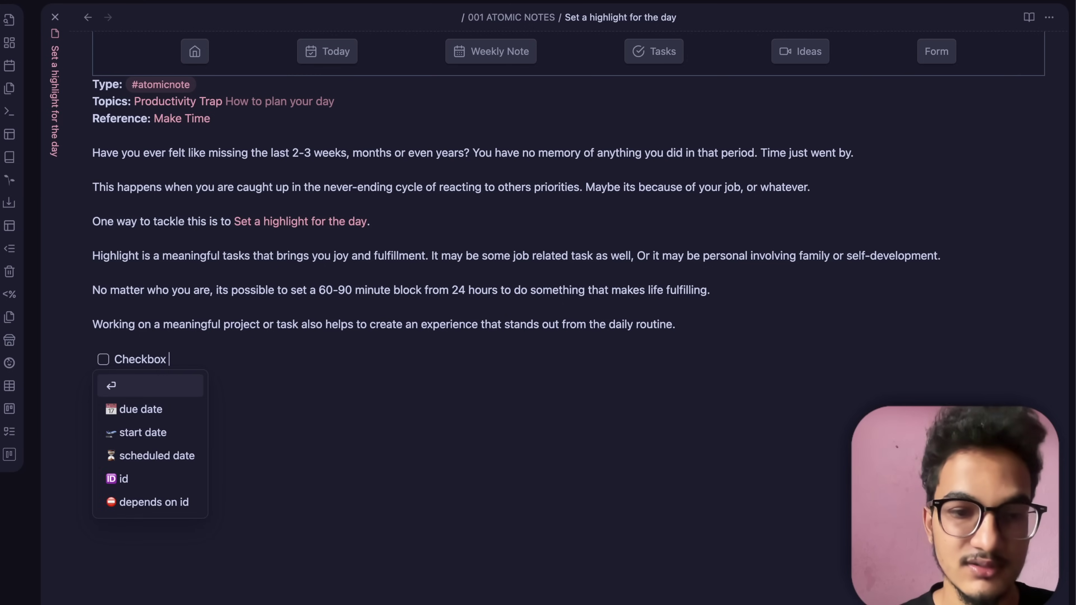
type("box")
key("Escape")
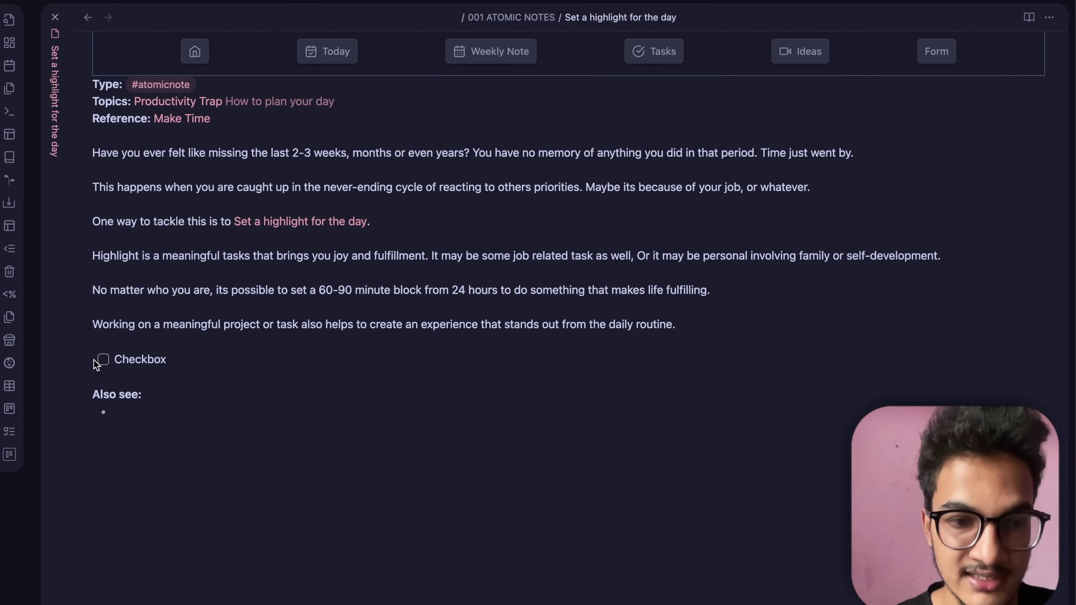
key("Up")
Step: Tick and untick the Checkbox task repeatedly to hear the sound, then delete the task line
left_click(103, 360)
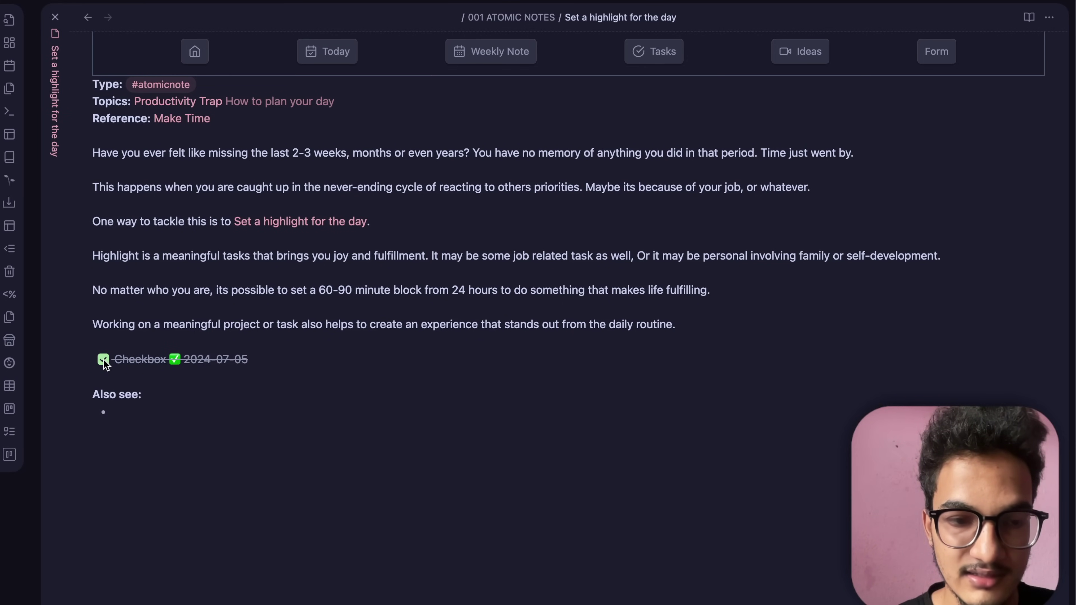
left_click(103, 360)
left_click(104, 359)
left_click(104, 359)
left_click(103, 360)
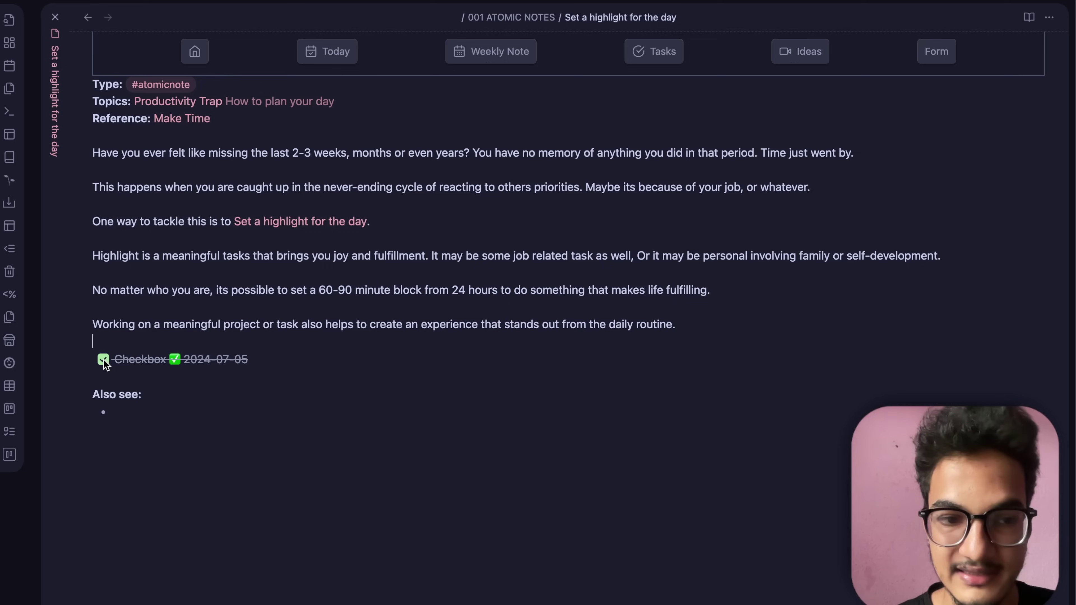
left_click(103, 360)
left_click(103, 360)
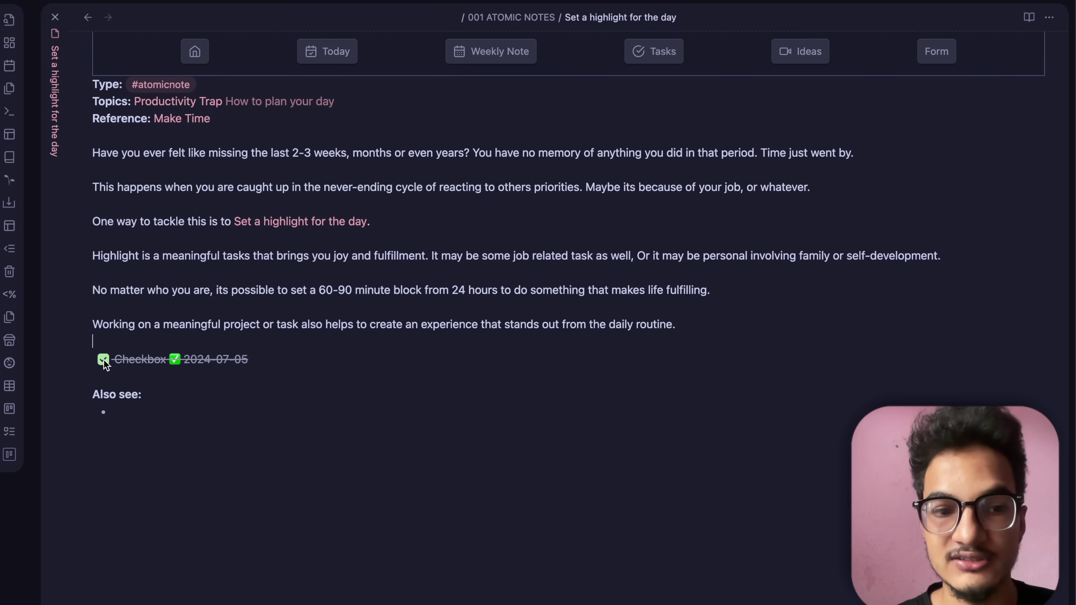
left_click(104, 359)
left_click(104, 360)
triple_click(127, 362)
key("BackSpace")
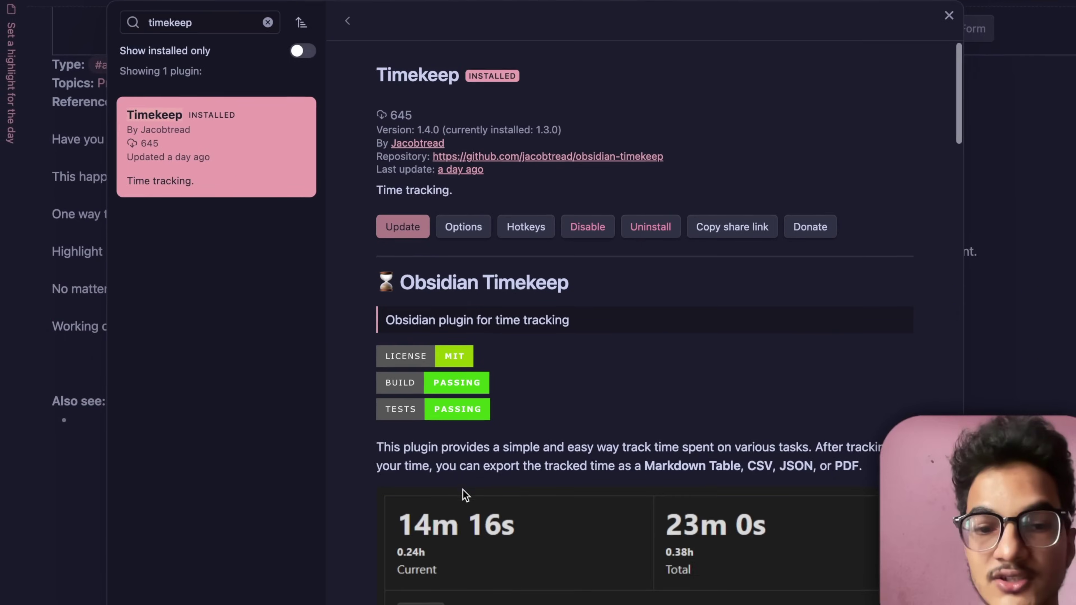
Step: Update the Timekeep plugin to 1.4.0 and scroll through its description
left_click_drag(511, 416, 716, 425)
left_click(736, 430)
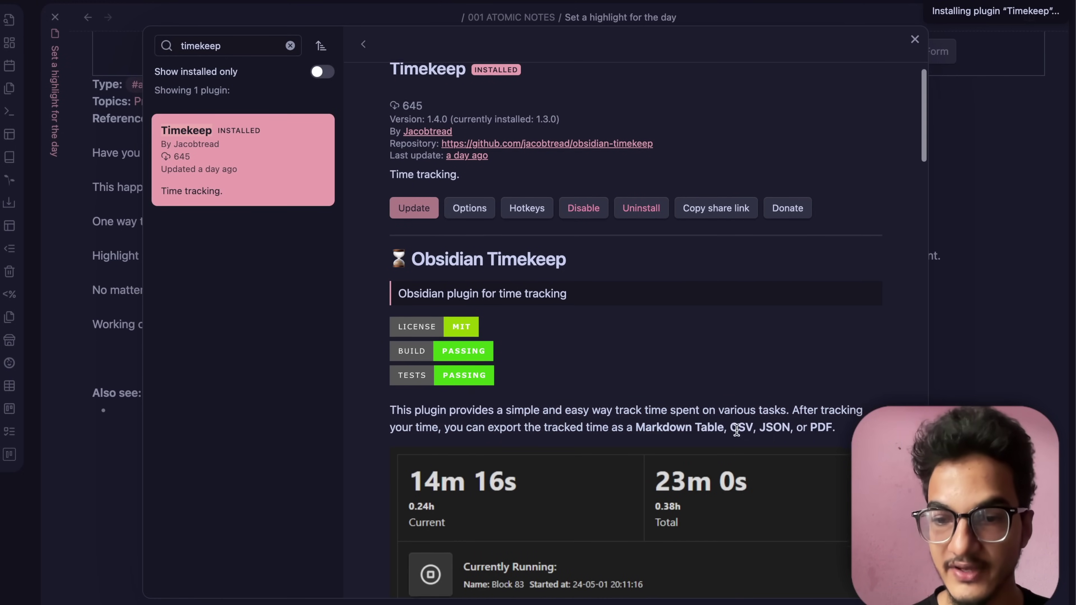
scroll(716, 398, "down", 2)
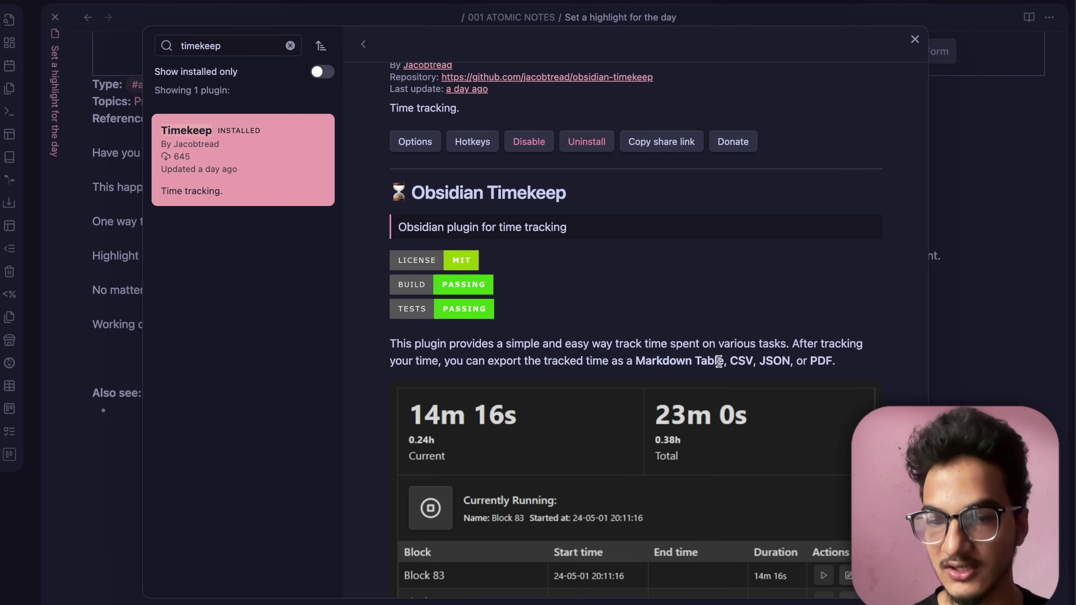
scroll(777, 361, "down", 1)
scroll(777, 360, "down", 5)
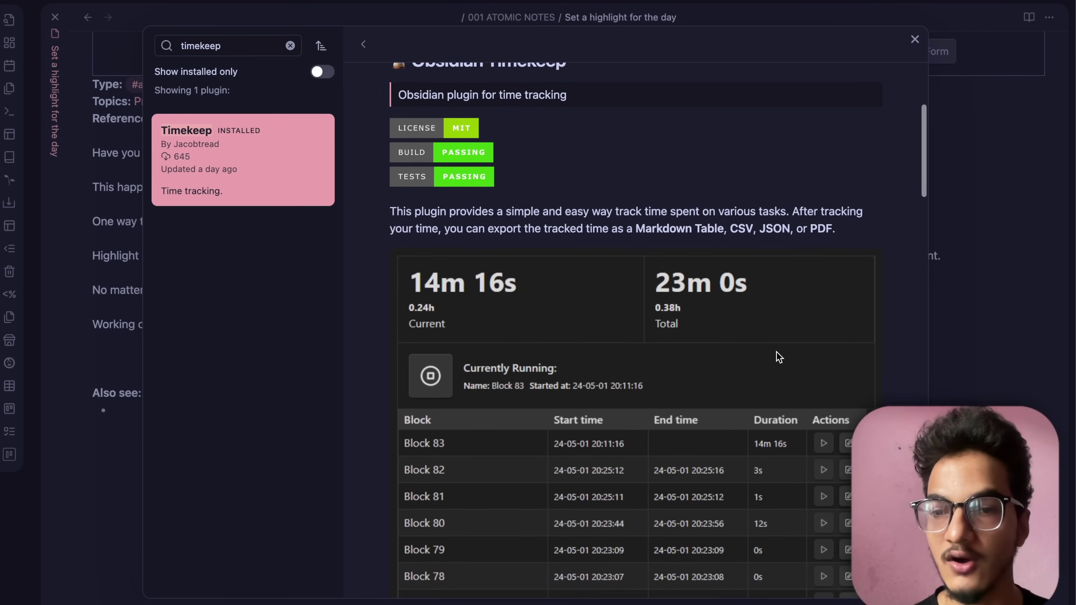
scroll(779, 357, "down", 6)
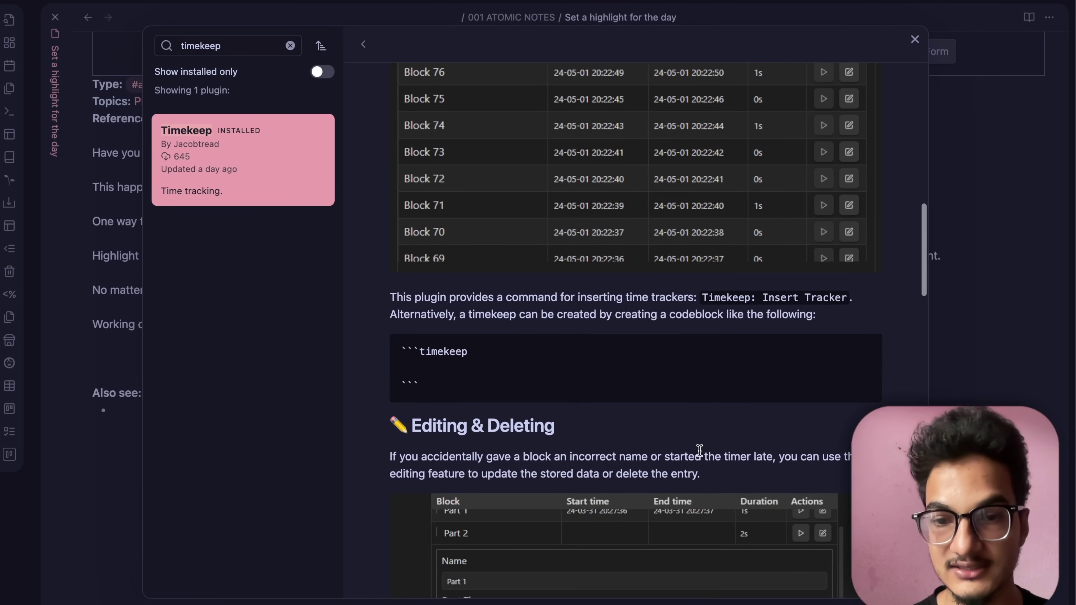
scroll(716, 381, "down", 1)
scroll(716, 381, "up", 15)
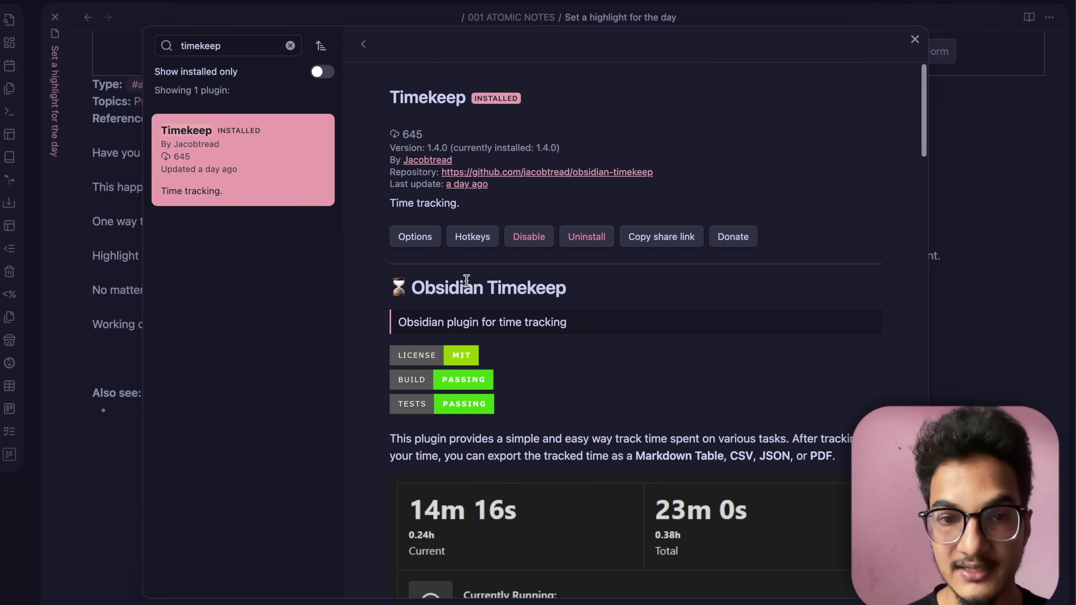
Step: Look over Timekeep's settings, including the PDF, date-format and CSV options
left_click(418, 234)
scroll(761, 219, "down", 3)
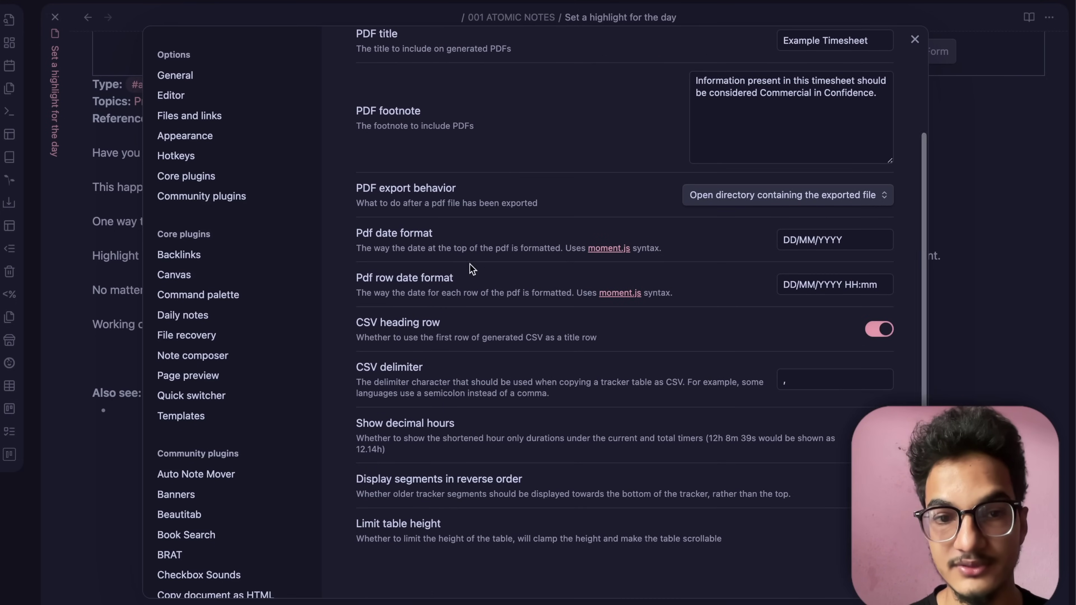
scroll(592, 207, "up", 3)
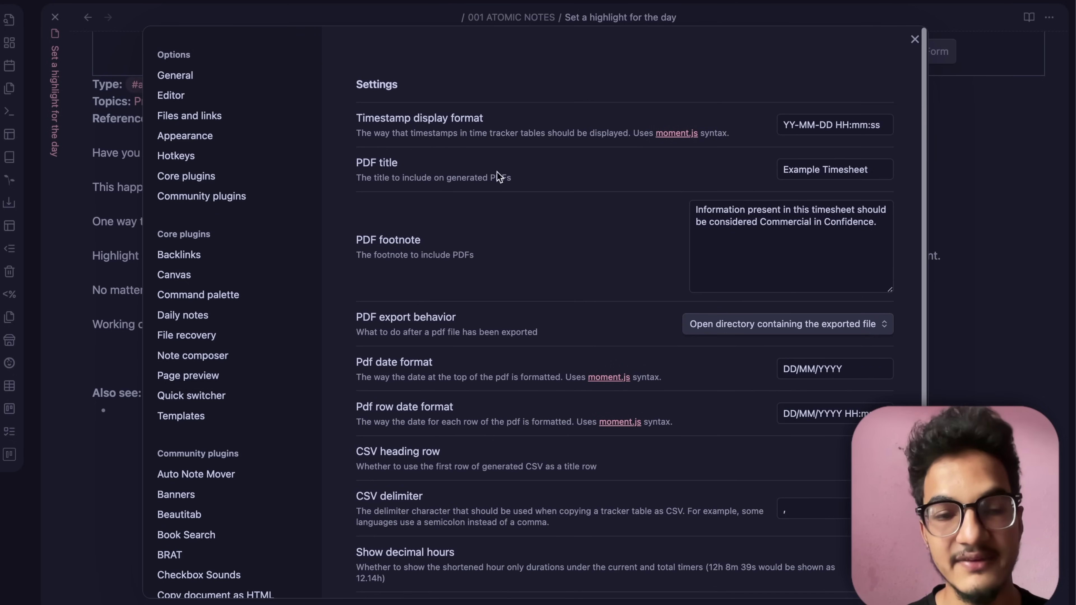
scroll(529, 276, "down", 3)
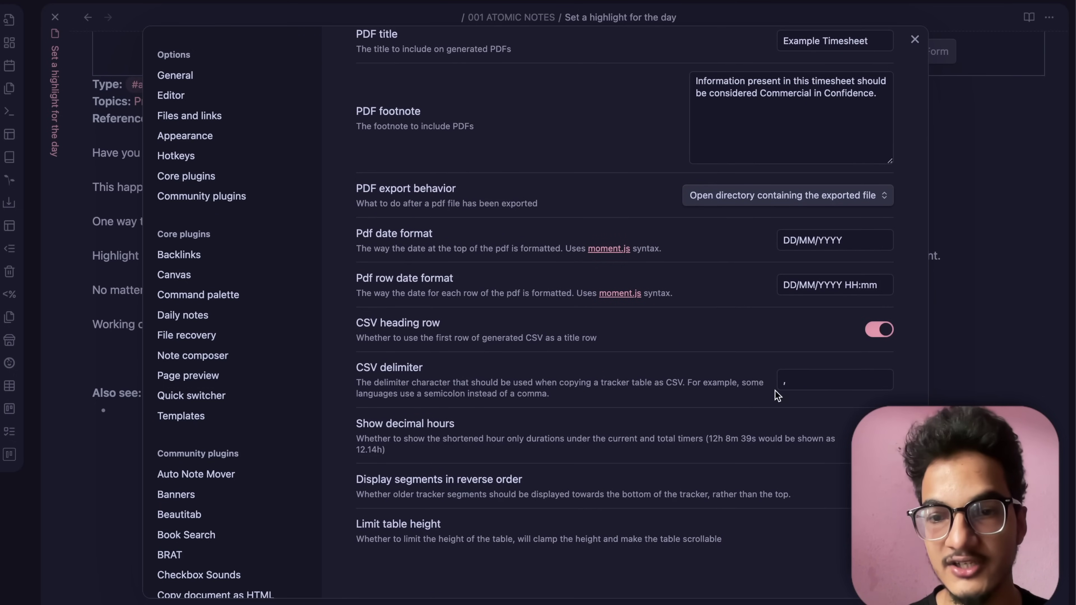
Step: Replace the empty bullet under 'Also see:' with a Timekeep tracker
left_click(974, 340)
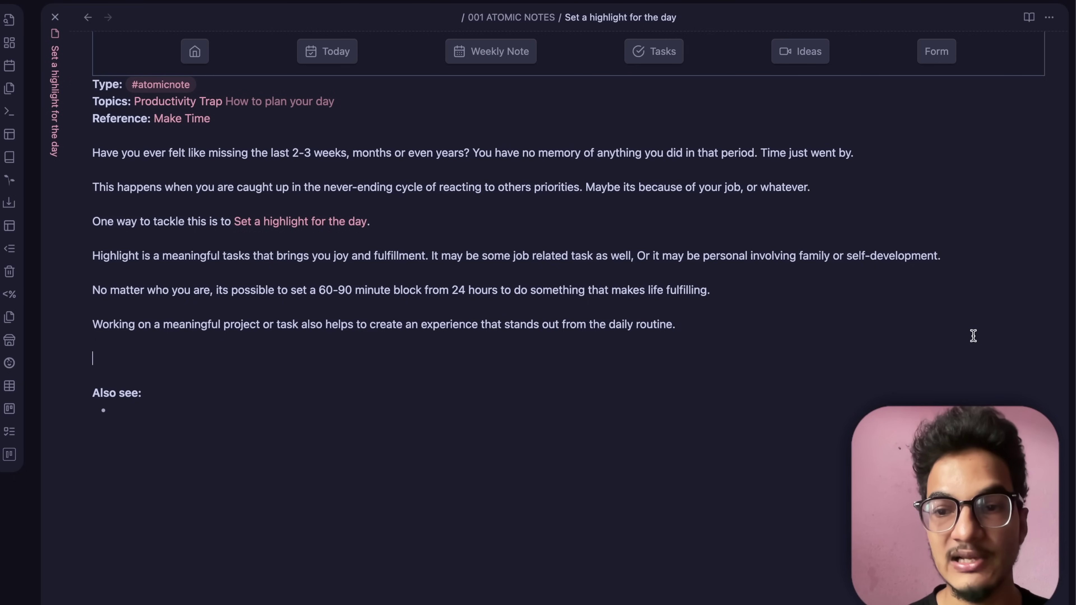
key("BackSpace")
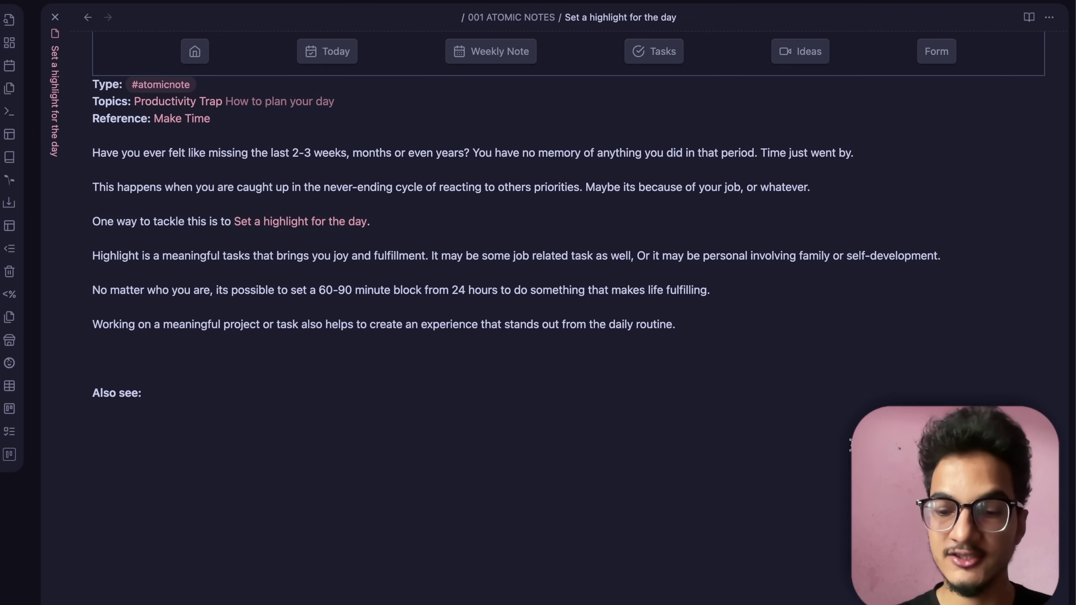
key("super+p")
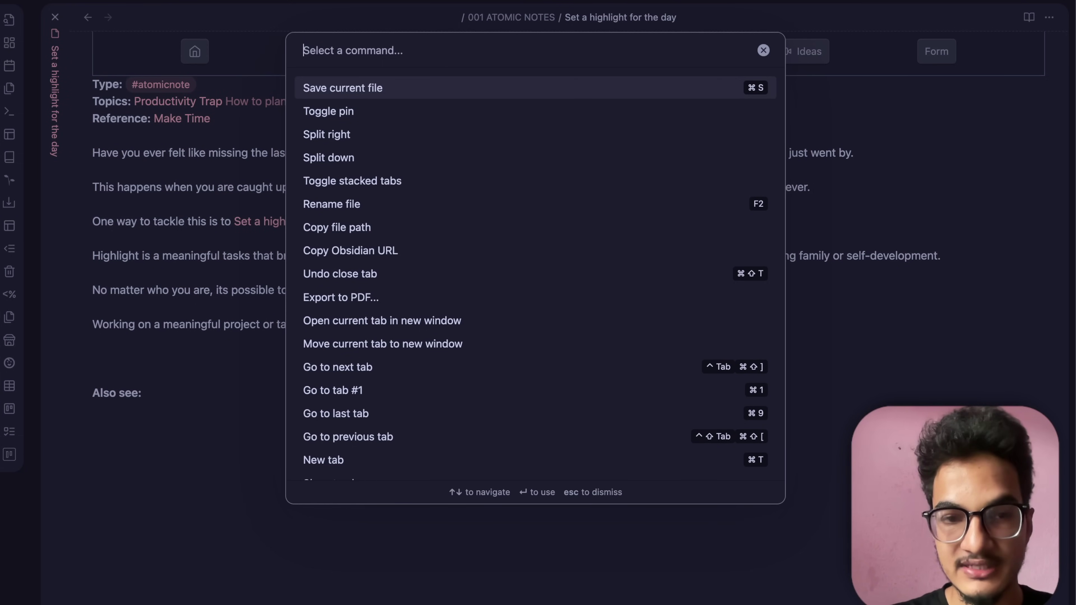
type("tim")
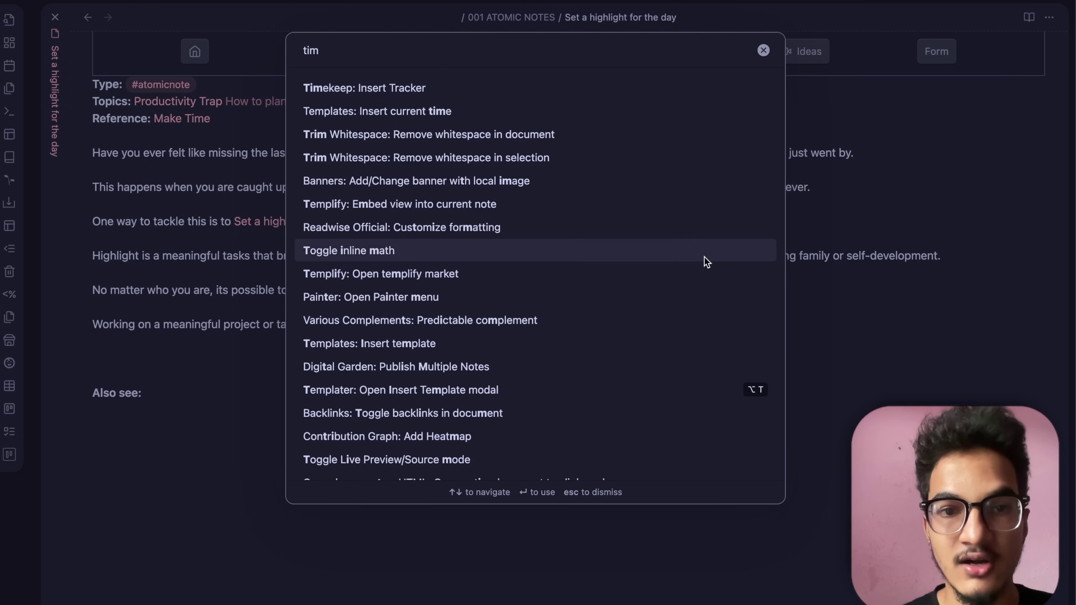
key("Return")
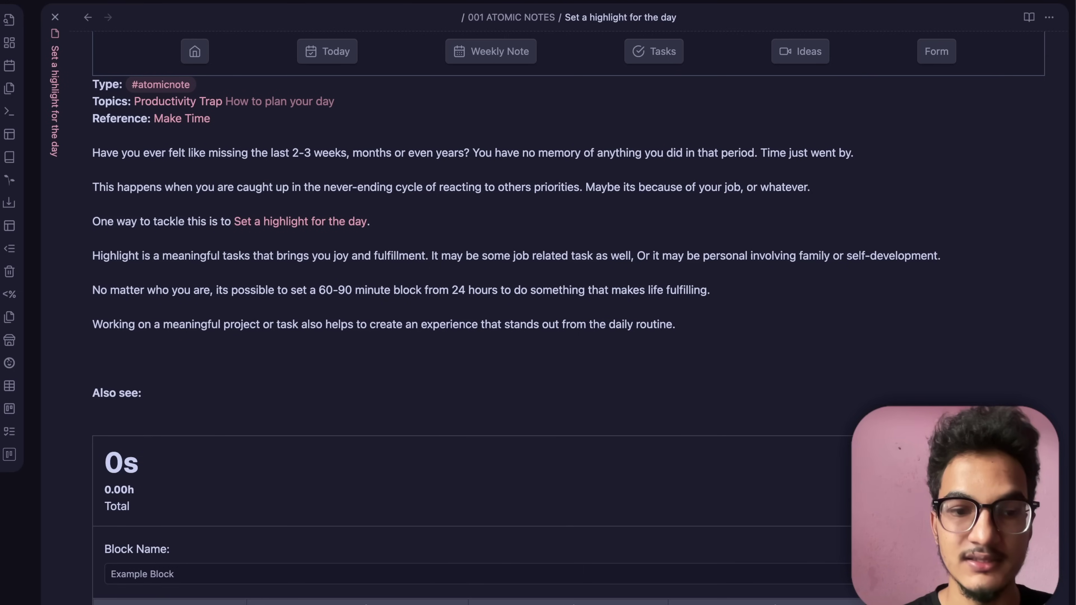
Step: Name the tracker's first block 'This is a task'
scroll(306, 420, "down", 5)
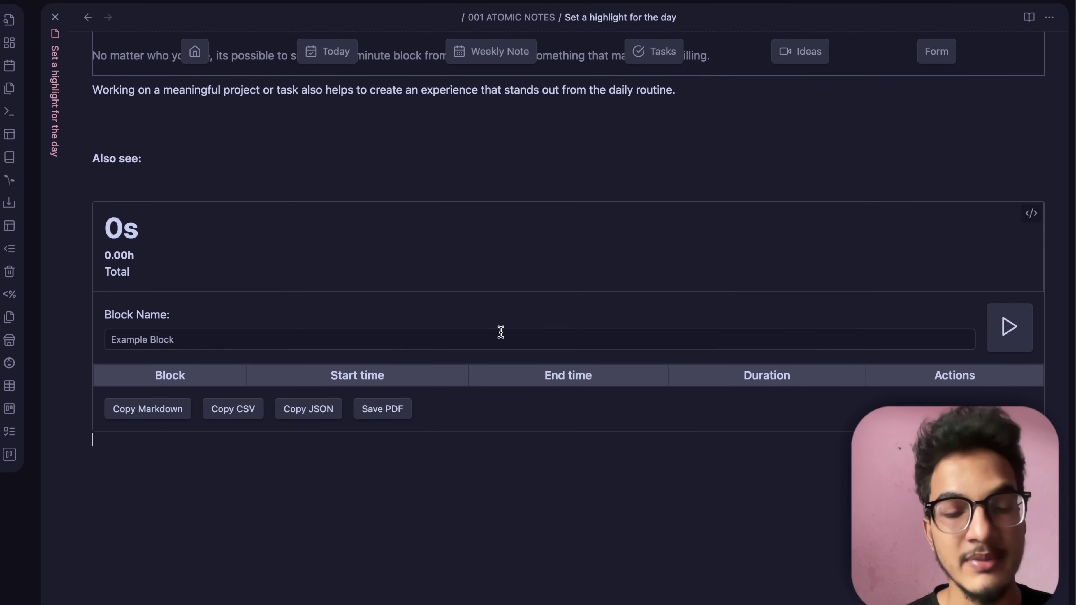
left_click(444, 342)
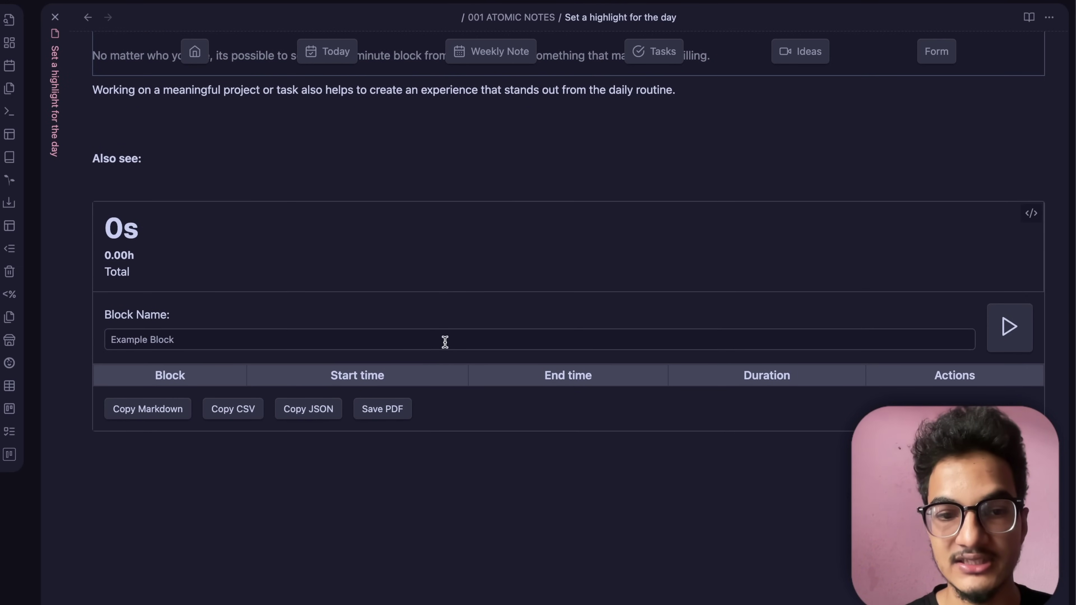
type("This i")
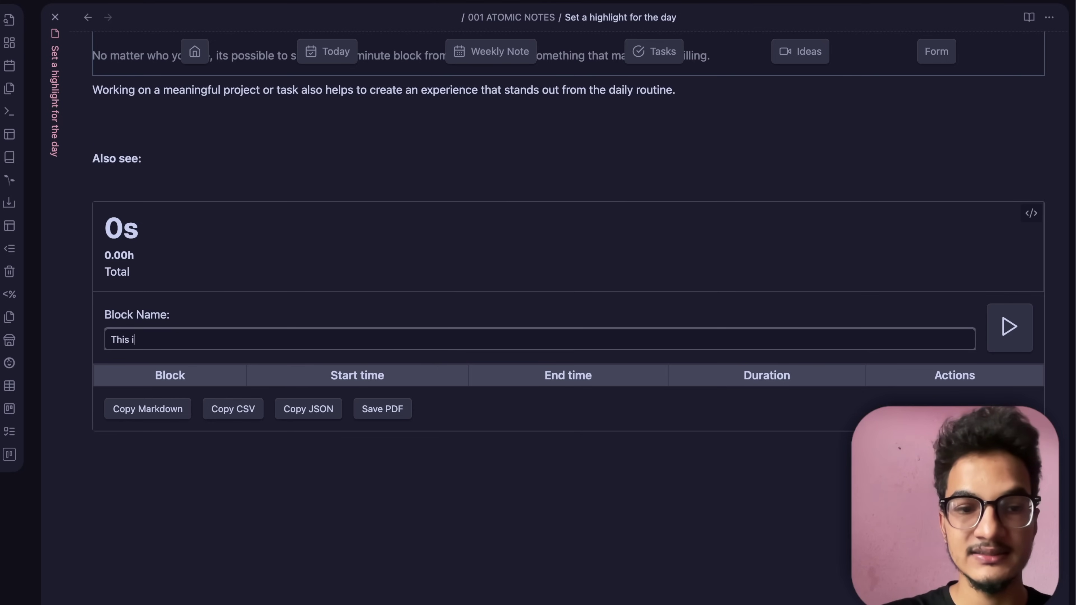
type("s a task")
Step: Time the 'This is a task' block for about 4 seconds
left_click(1010, 326)
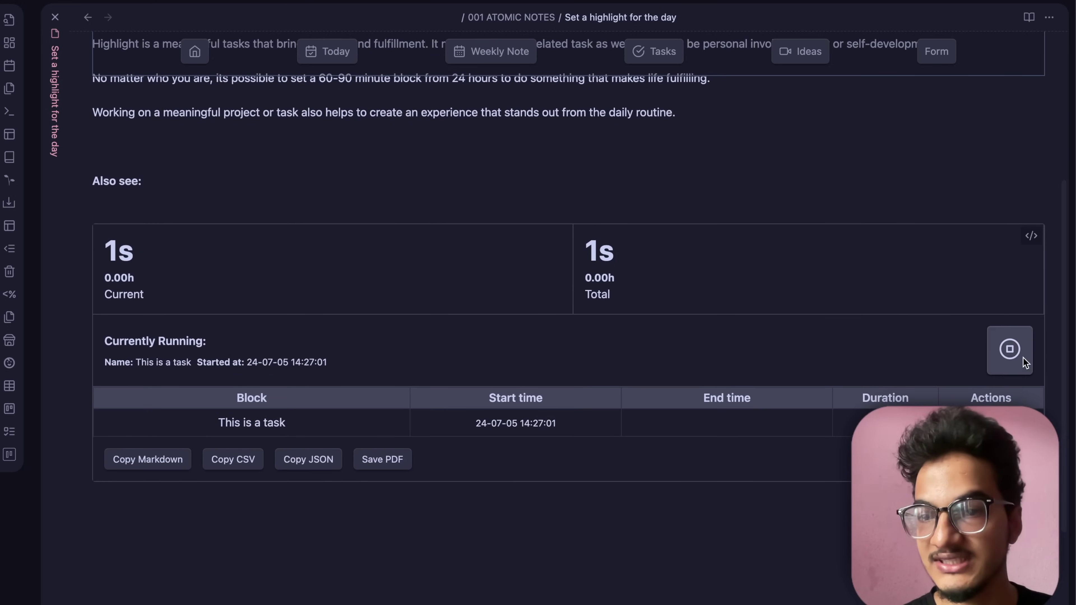
left_click(1013, 353)
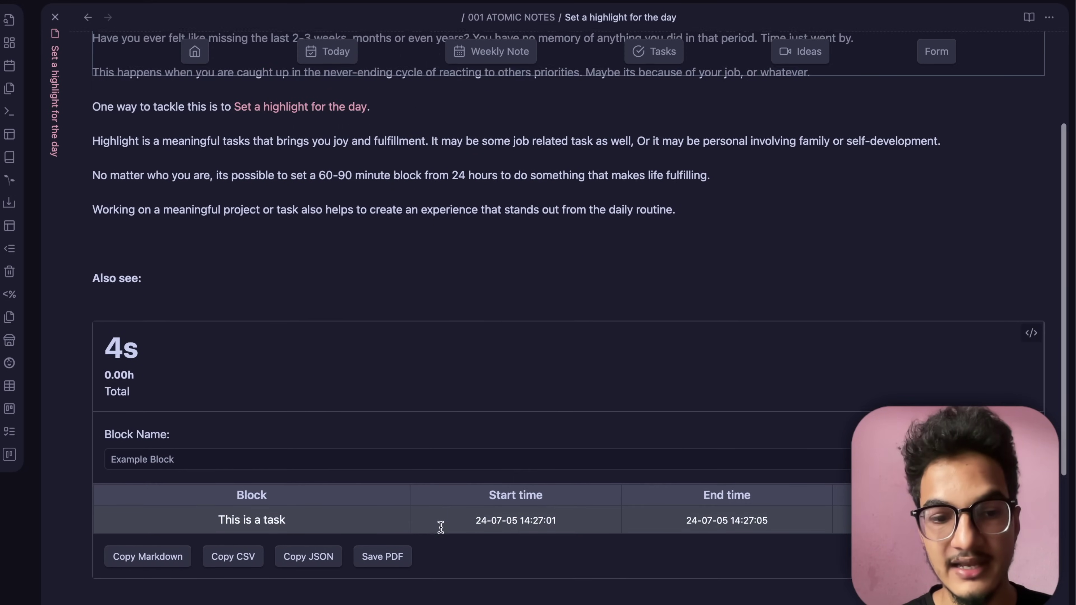
scroll(441, 526, "down", 1)
left_click_drag(199, 479, 295, 485)
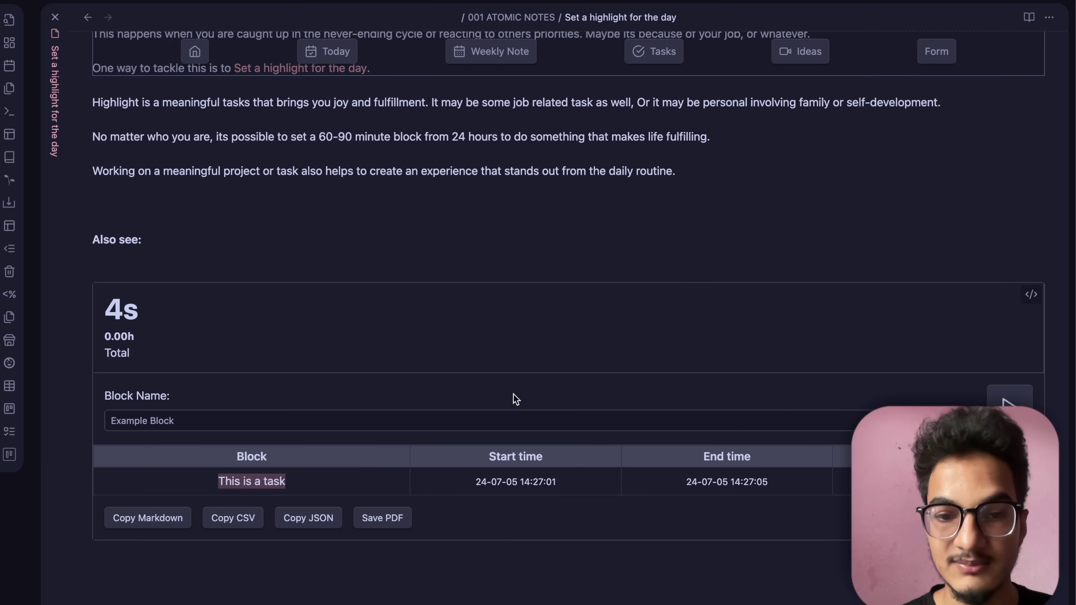
left_click(506, 417)
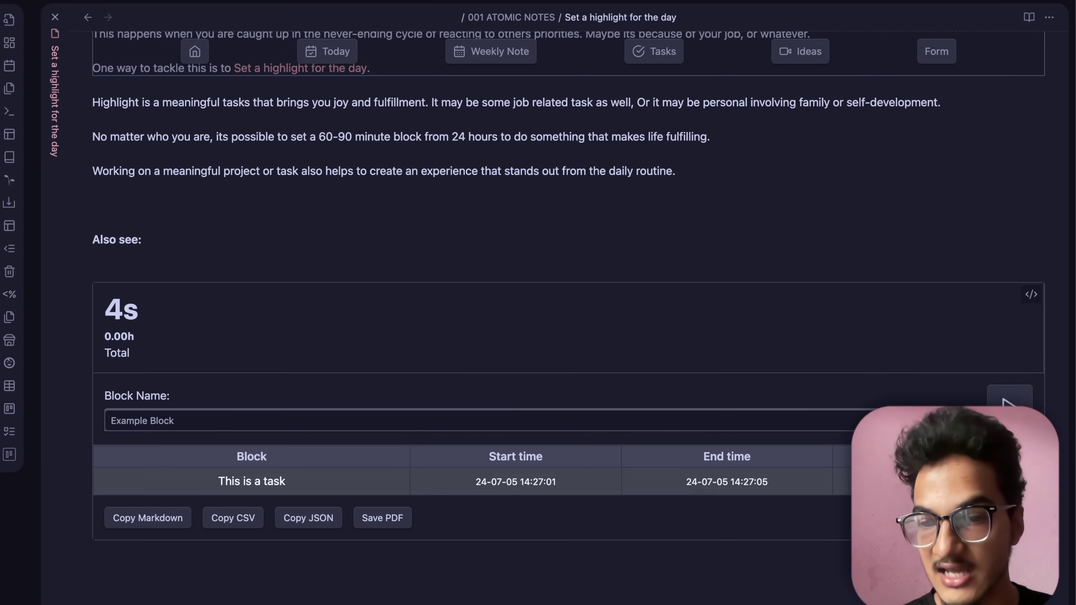
Step: Review the entry's start and end times in its edit form and save it
left_click(795, 482)
scroll(720, 551, "down", 8)
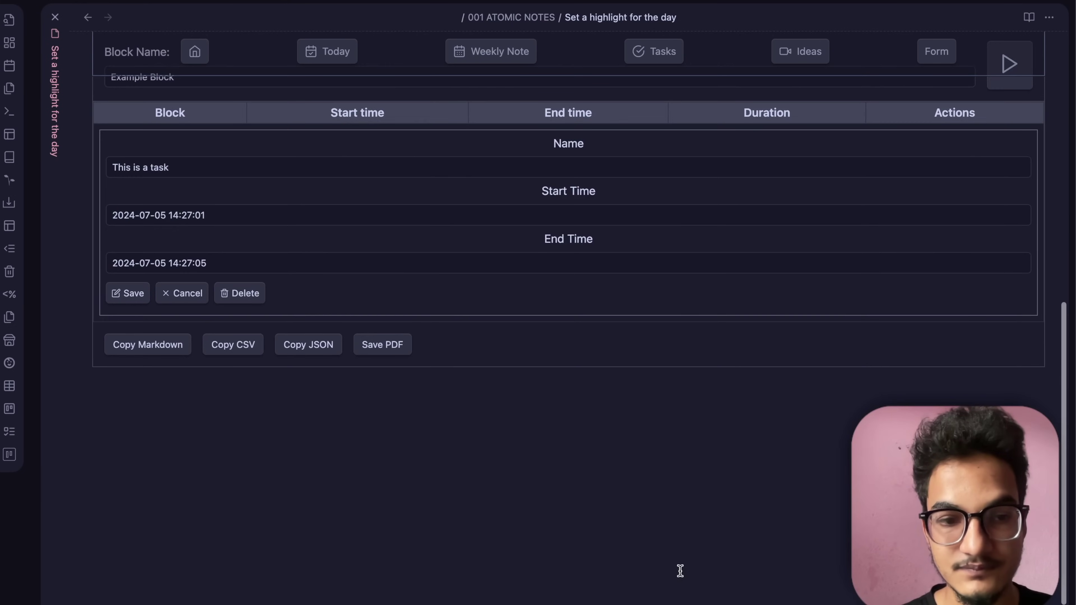
scroll(680, 571, "up", 2)
left_click(286, 291)
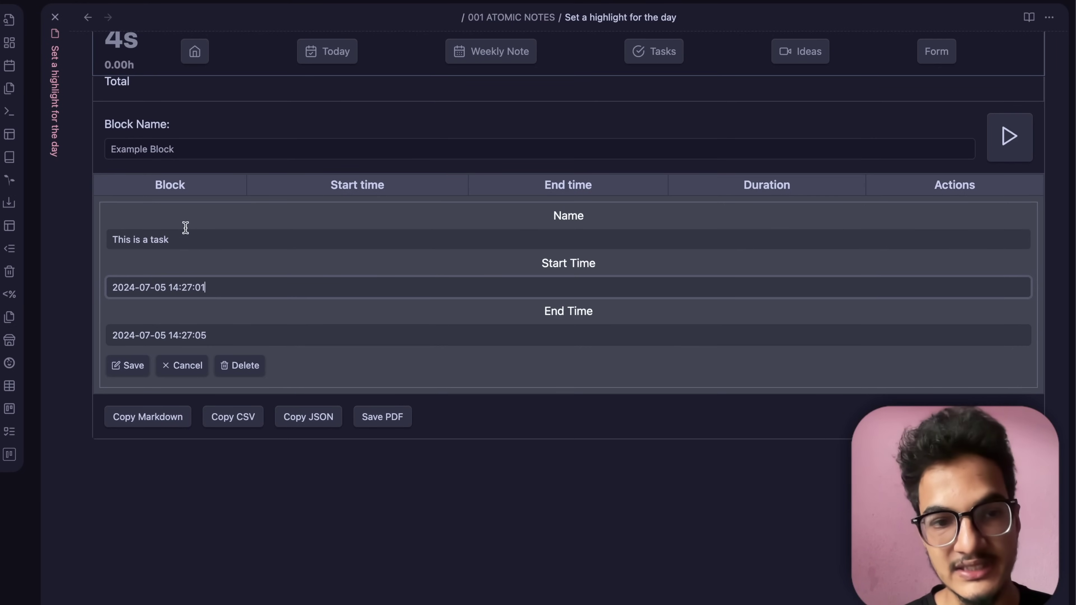
left_click(139, 368)
scroll(212, 323, "down", 8)
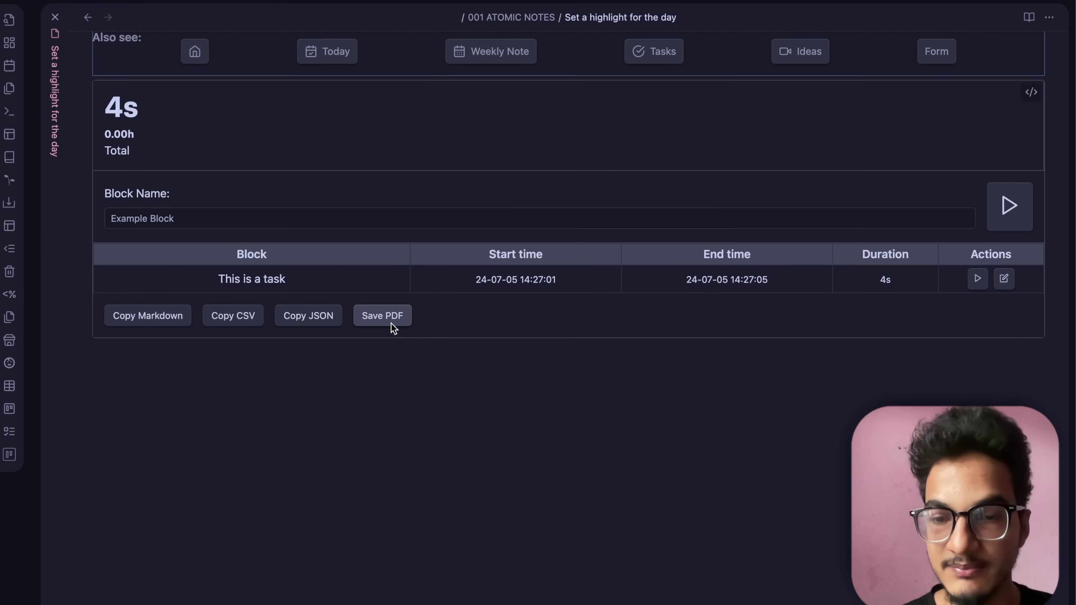
scroll(454, 395, "up", 1)
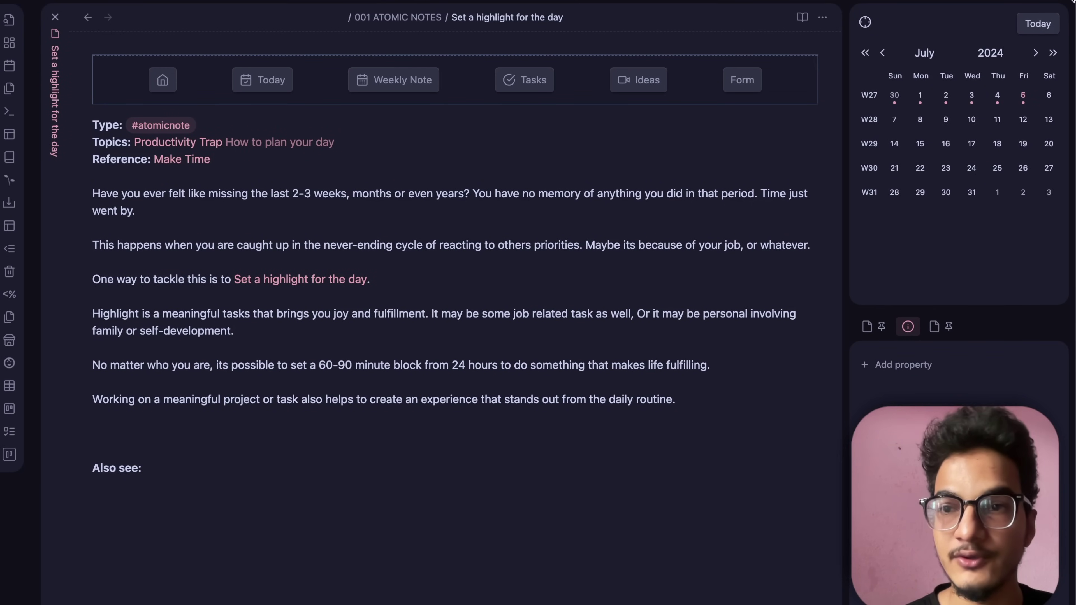
Step: Enable the Graph view core plugin in Settings
key("super+p")
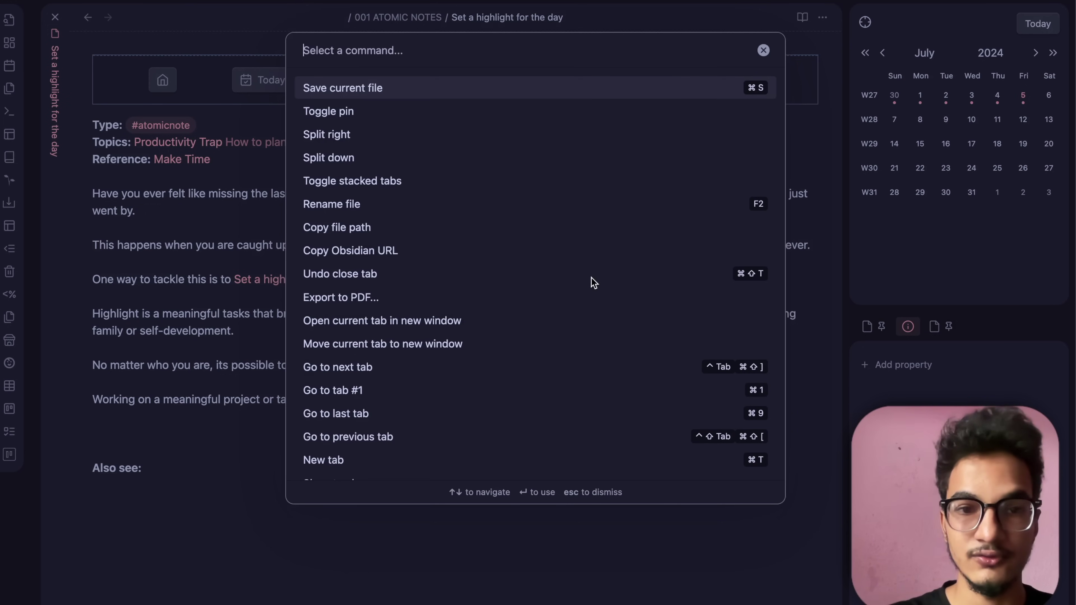
type("graph")
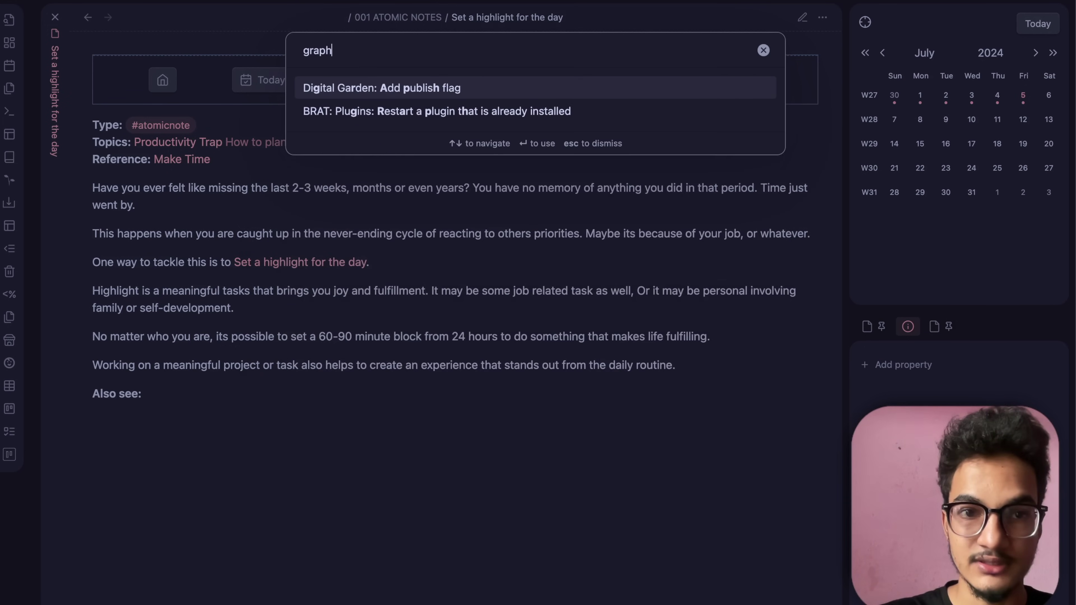
key("Escape")
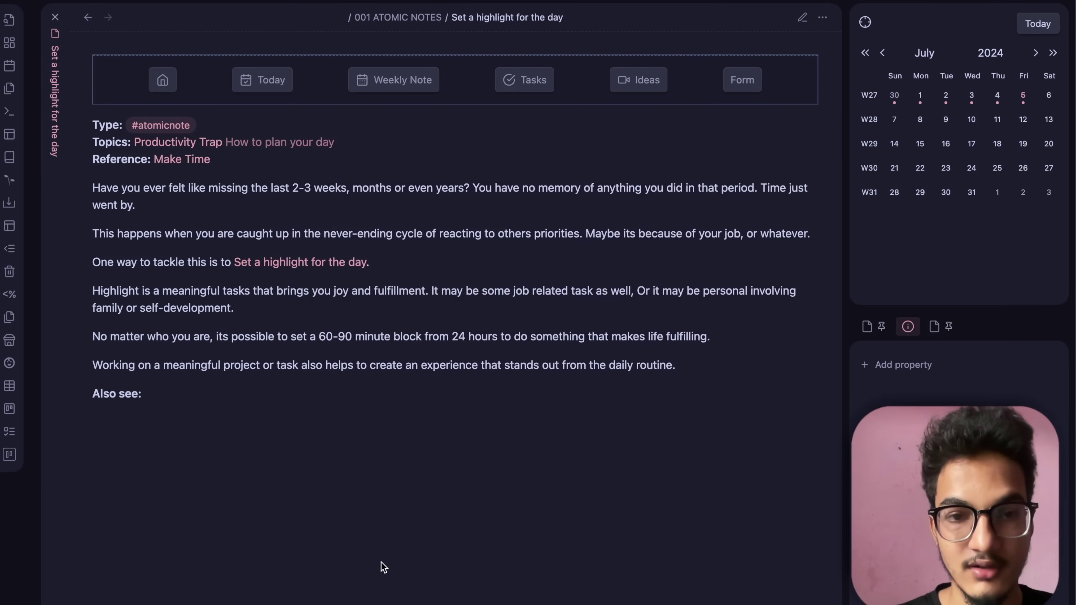
key("super+comma")
left_click(277, 172)
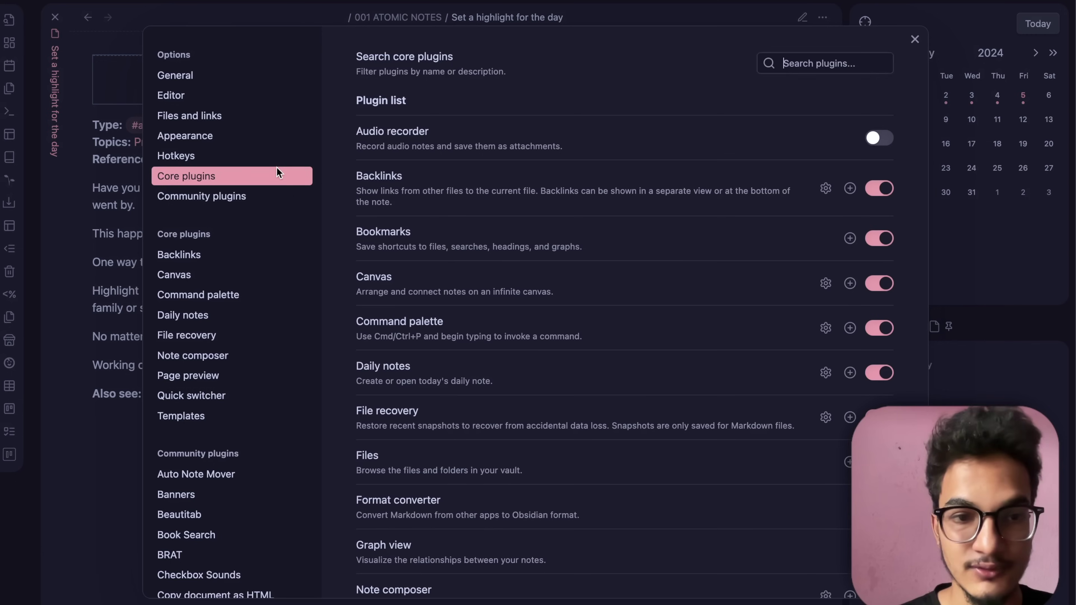
scroll(657, 396, "down", 10)
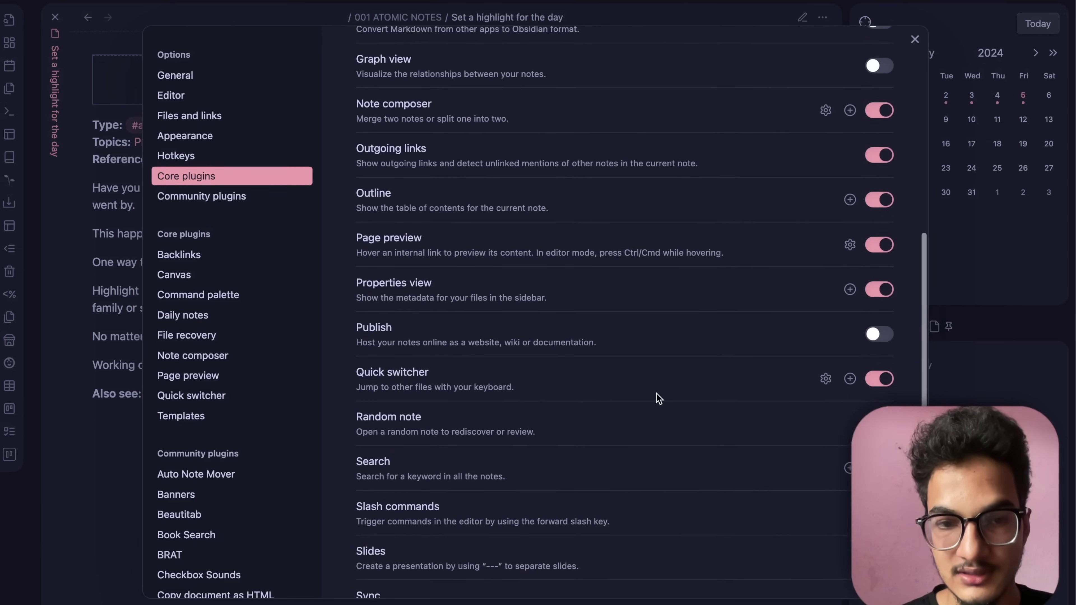
scroll(658, 399, "up", 4)
left_click(869, 226)
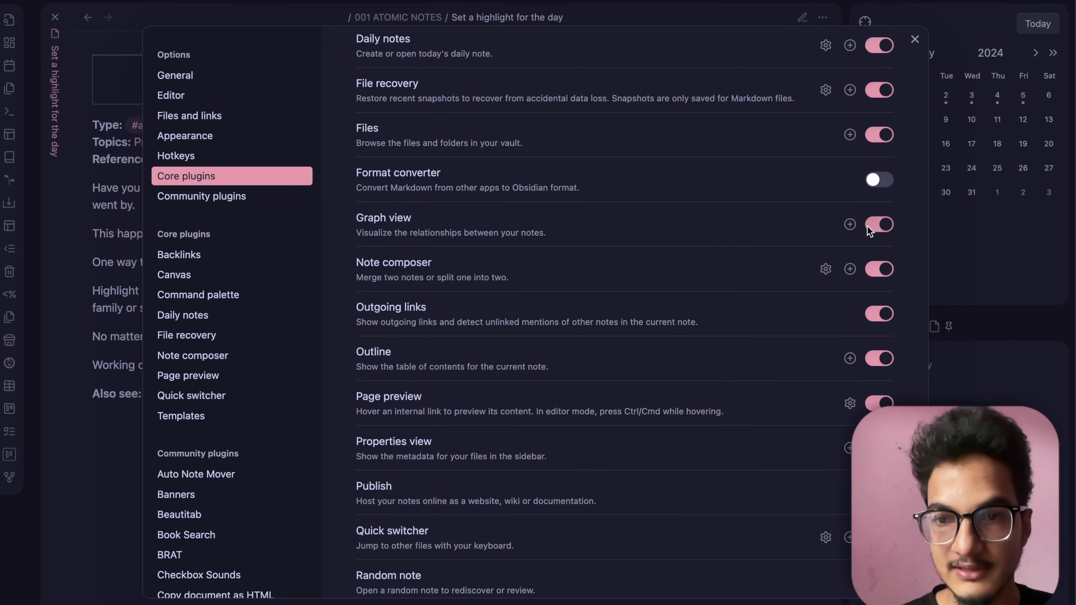
left_click(121, 272)
Step: Open the note's local graph in the right sidebar and collapse its filter settings
key("super+p")
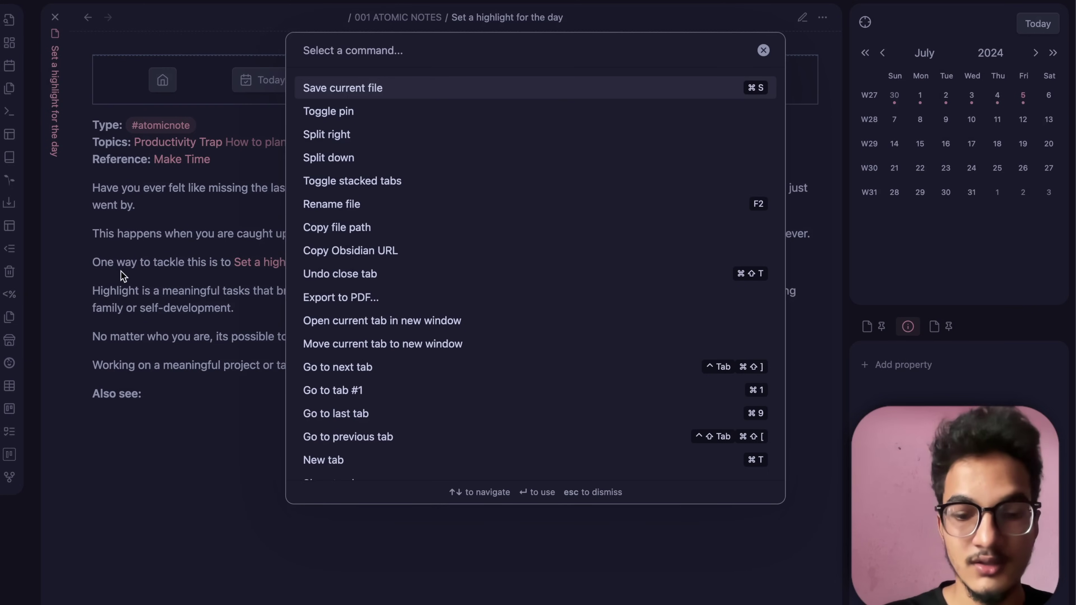
type("graph")
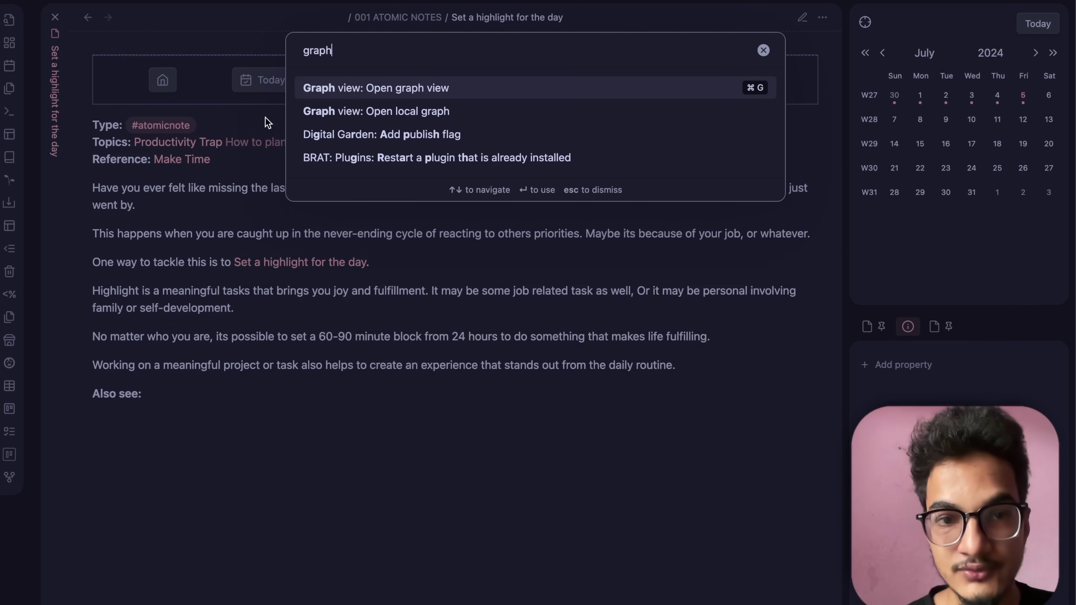
left_click(350, 114)
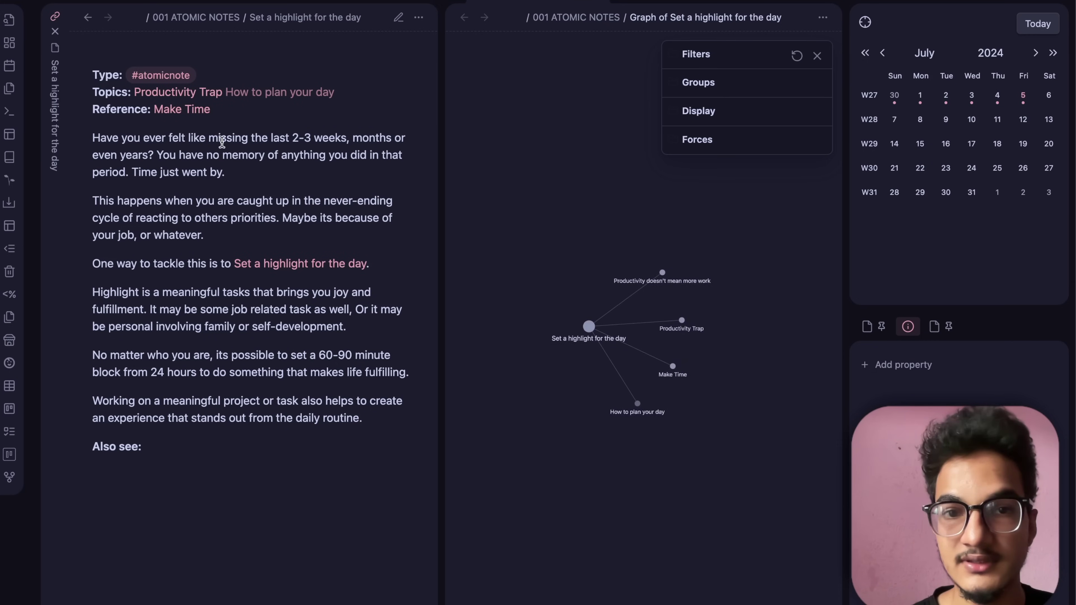
left_click_drag(508, 17, 972, 343)
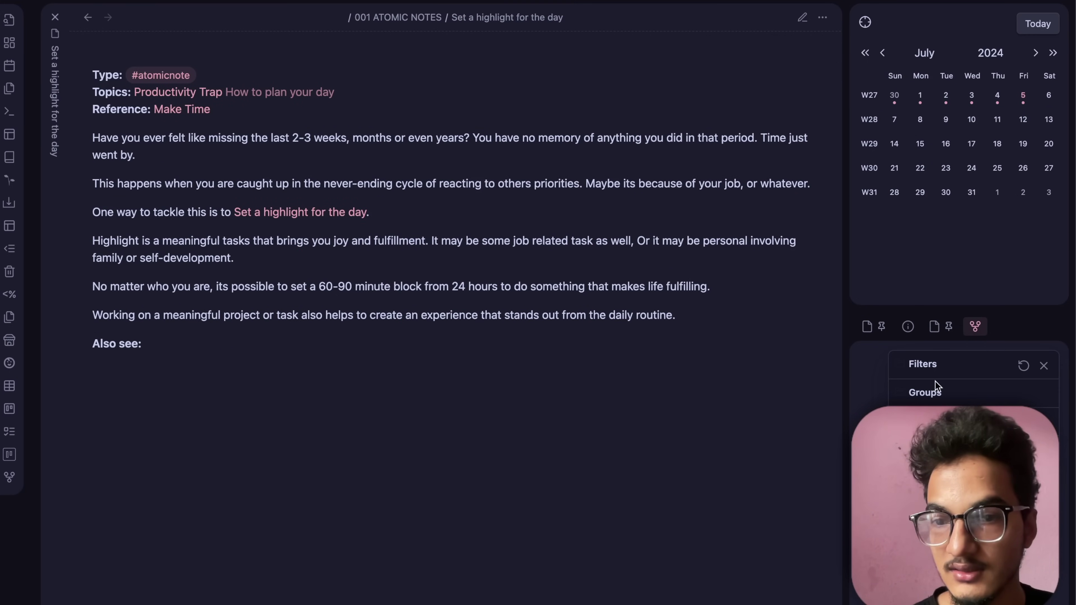
left_click(1044, 366)
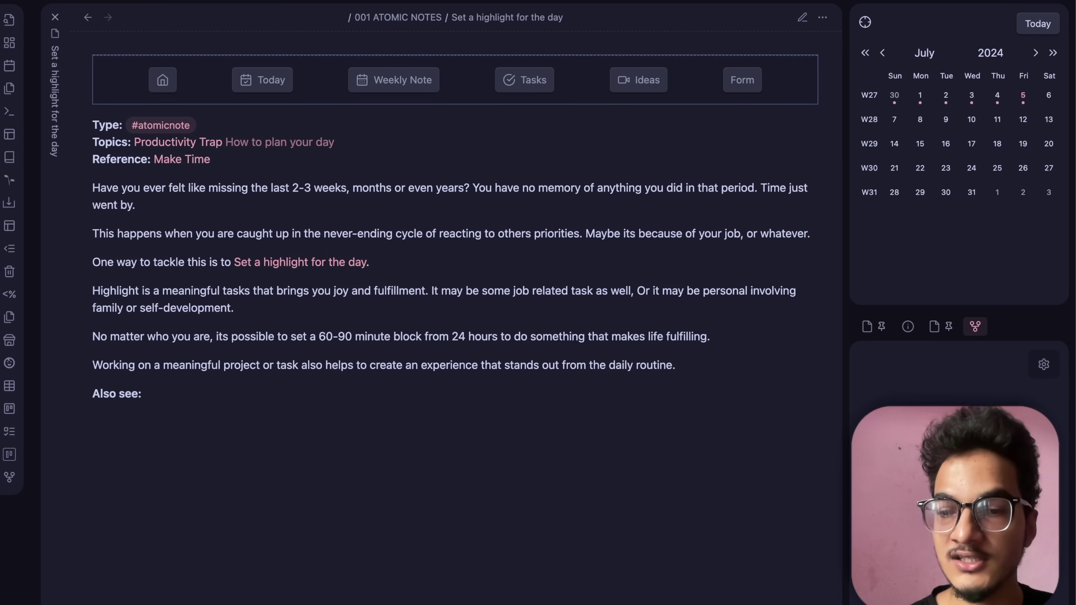
Step: Install the Graph Banner community plugin (version 1.0.3)
left_click_drag(315, 187, 395, 205)
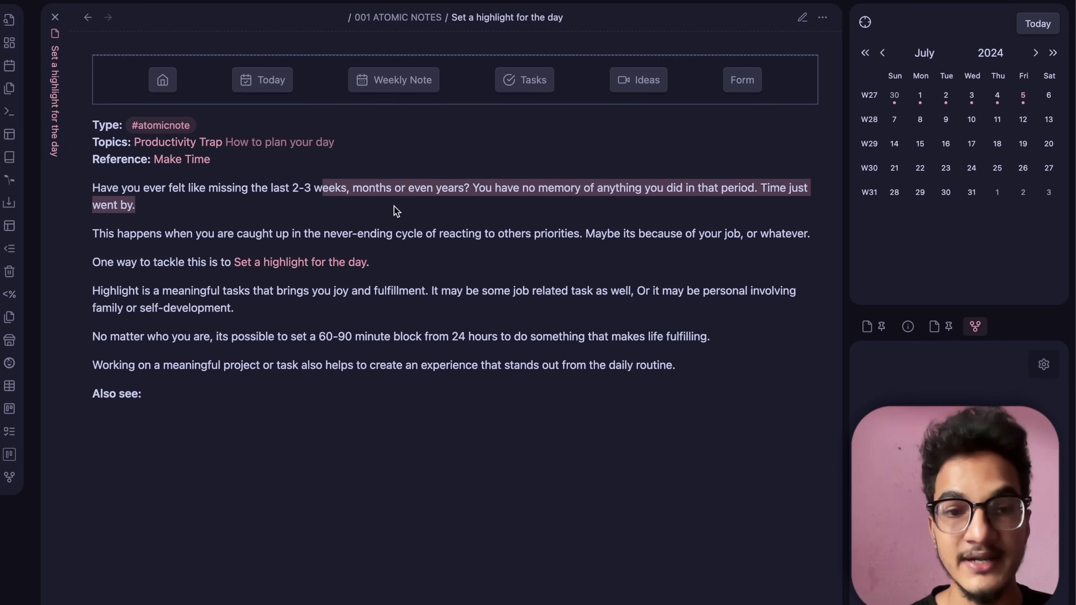
left_click(394, 205)
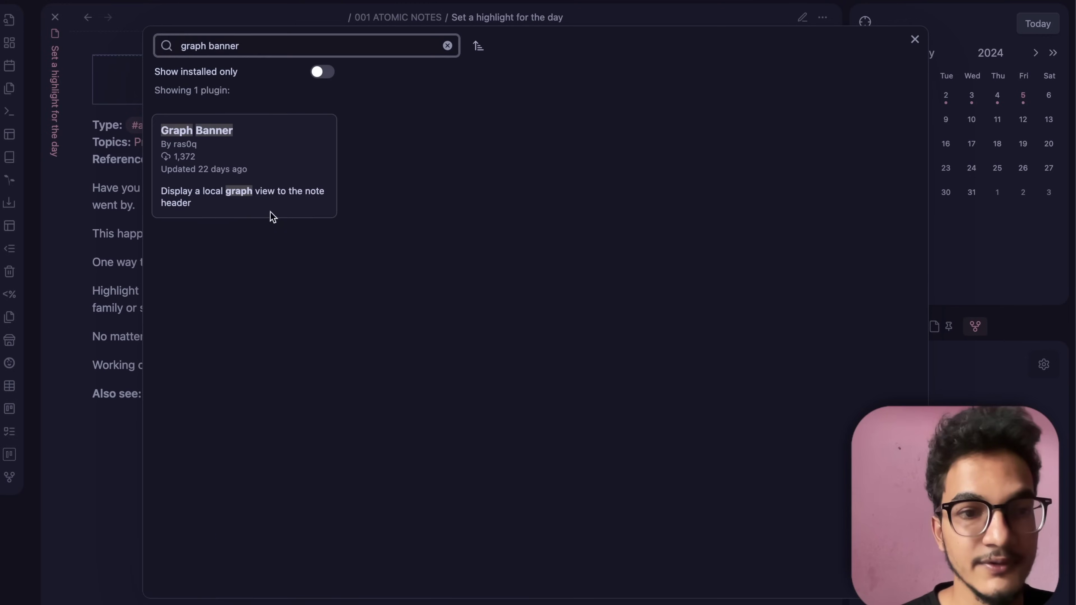
left_click(221, 212)
left_click(422, 243)
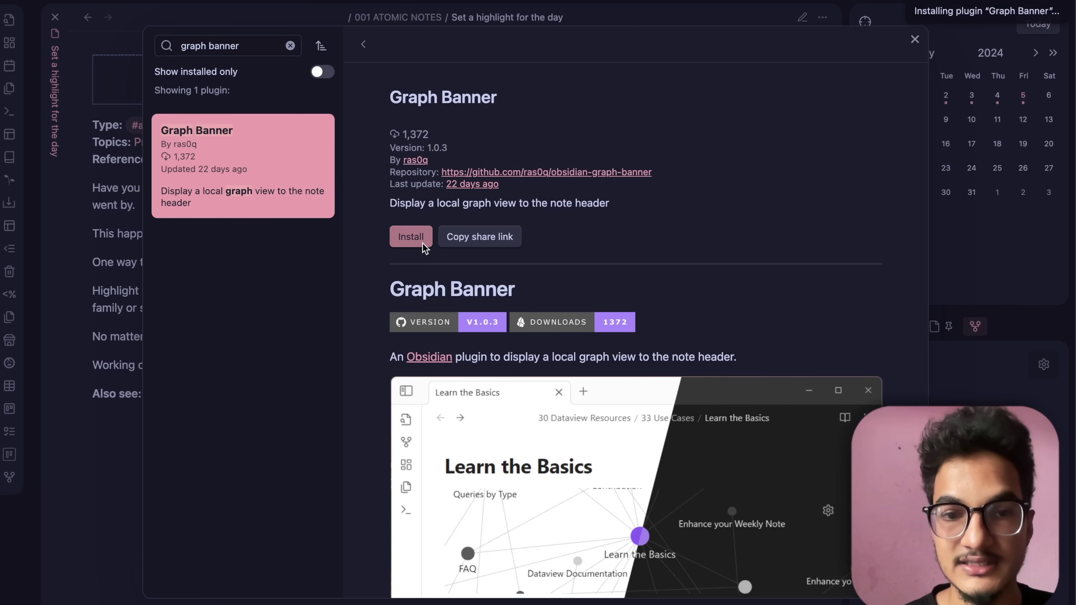
Step: Enable Graph Banner and close Settings to return to the note
scroll(593, 437, "down", 3)
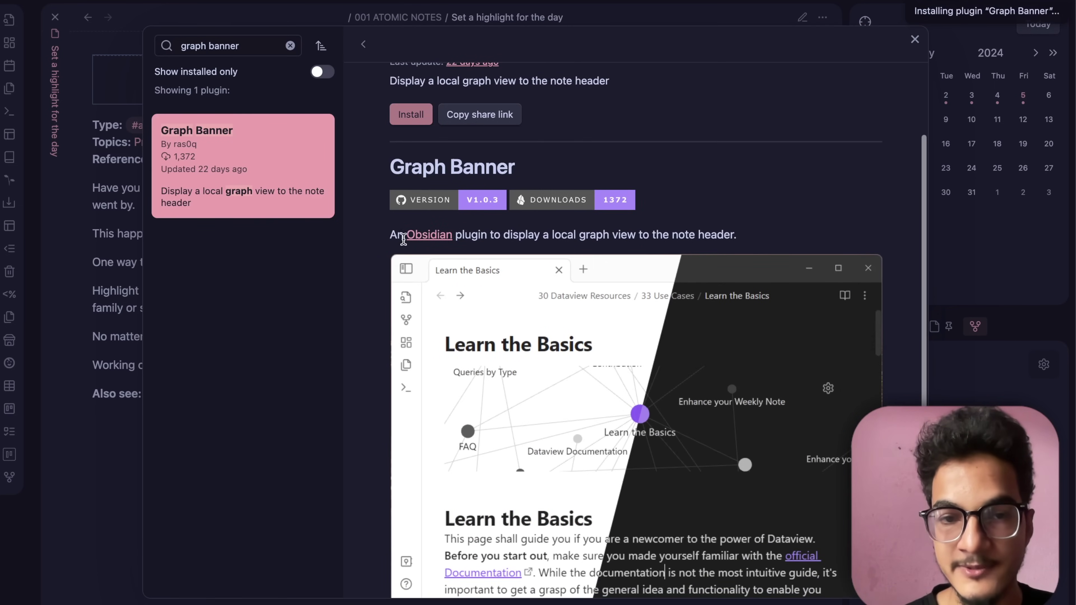
scroll(589, 151, "up", 1)
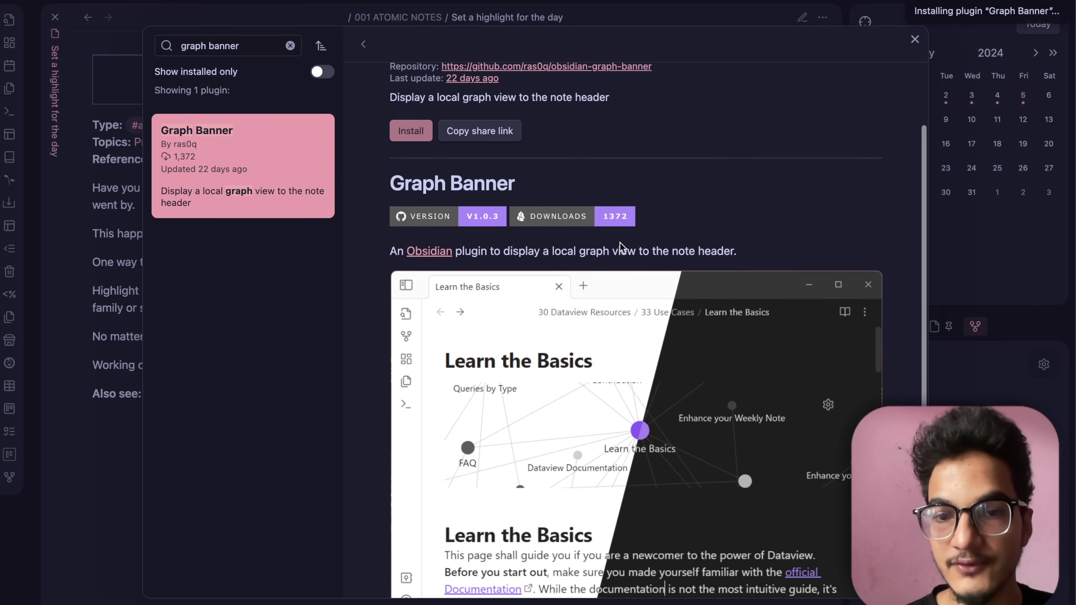
scroll(619, 243, "down", 6)
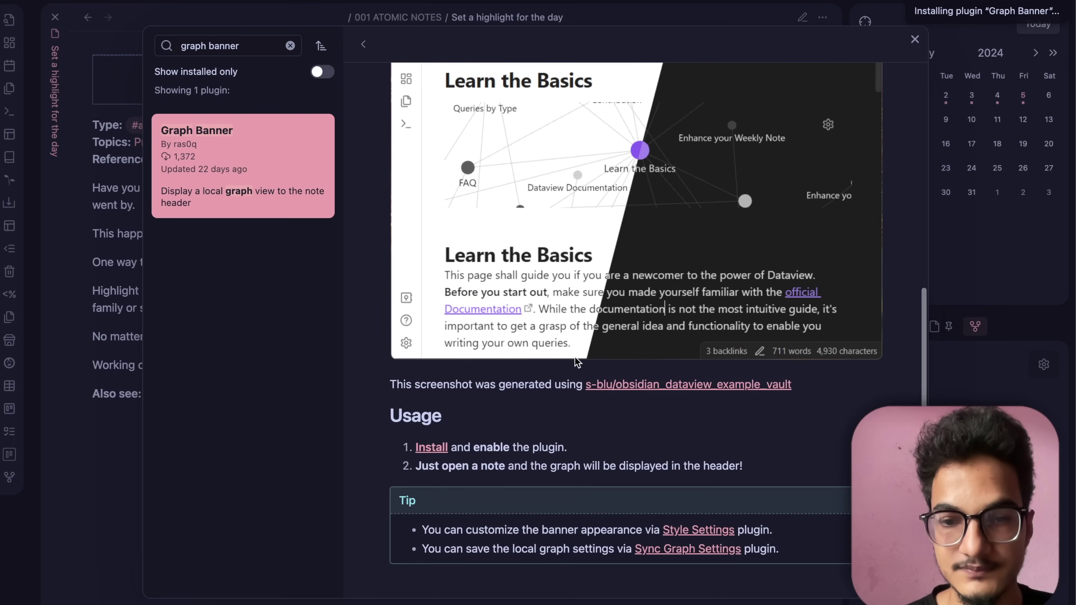
scroll(576, 360, "up", 8)
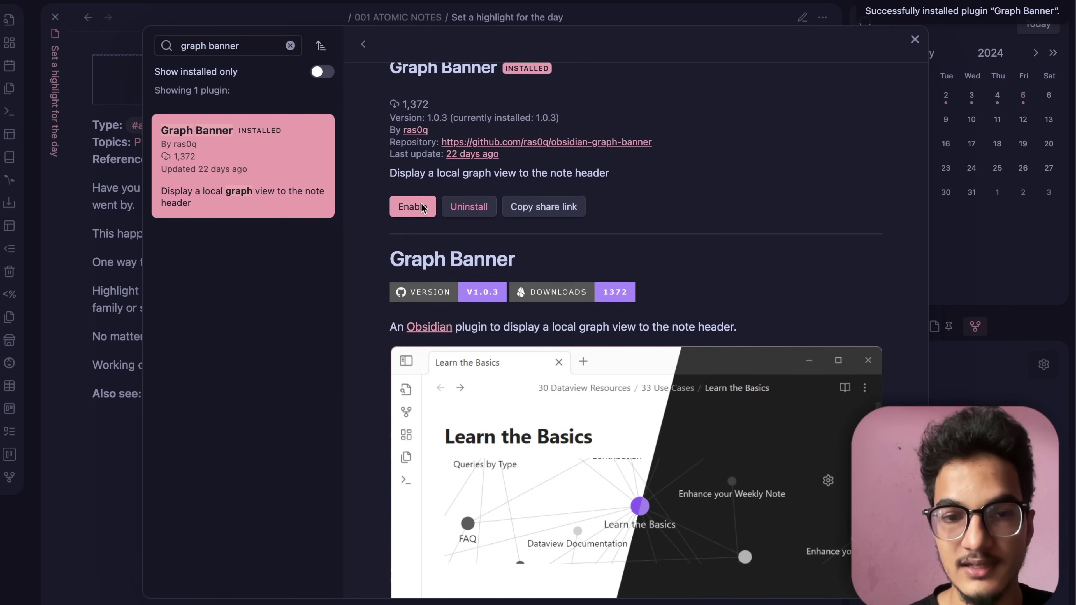
left_click(116, 228)
left_click(116, 228)
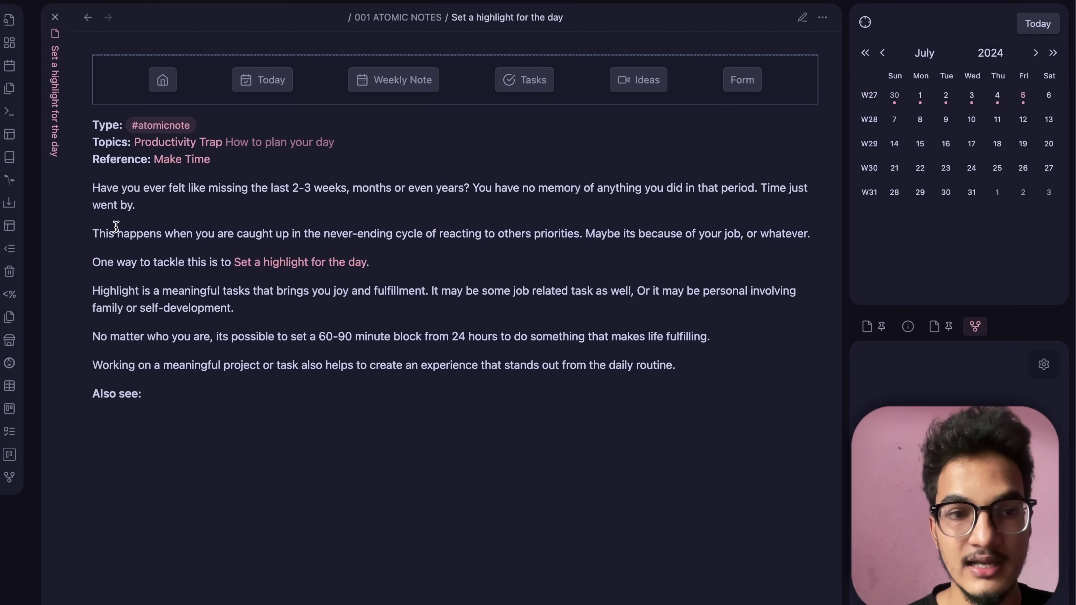
Step: Reopen 'Set a highlight for the day' in a new tab, then close the plugin browser and Settings
key("ctrl+w")
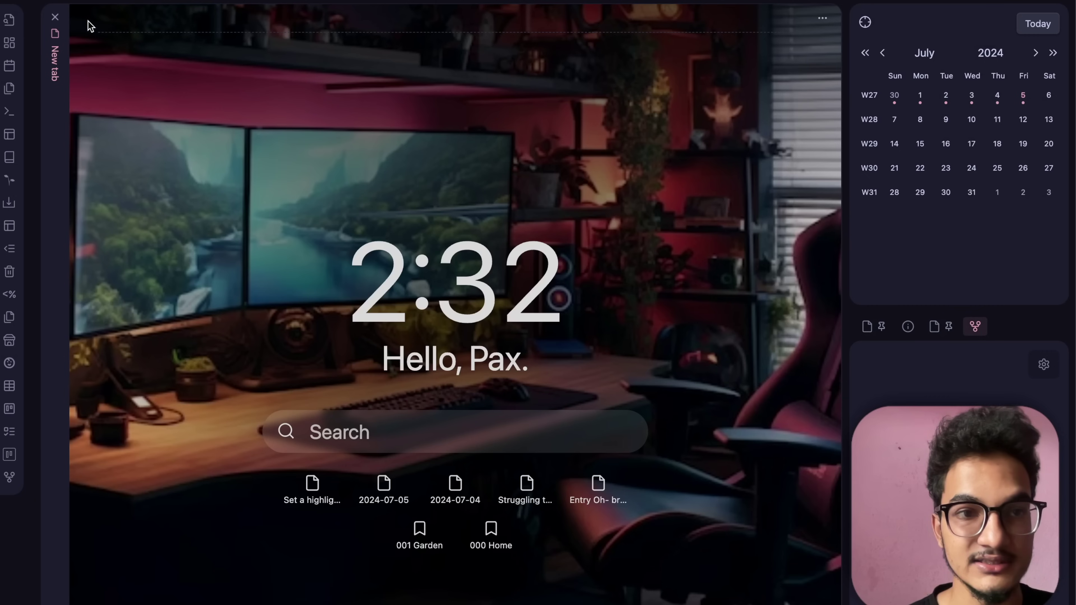
left_click(309, 491)
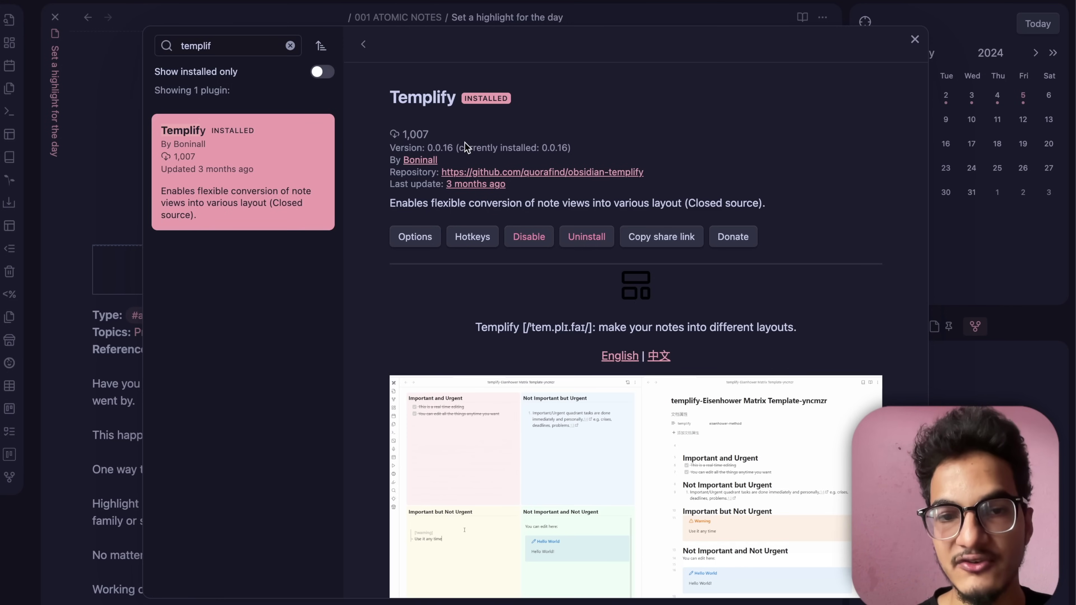
scroll(523, 214, "down", 10)
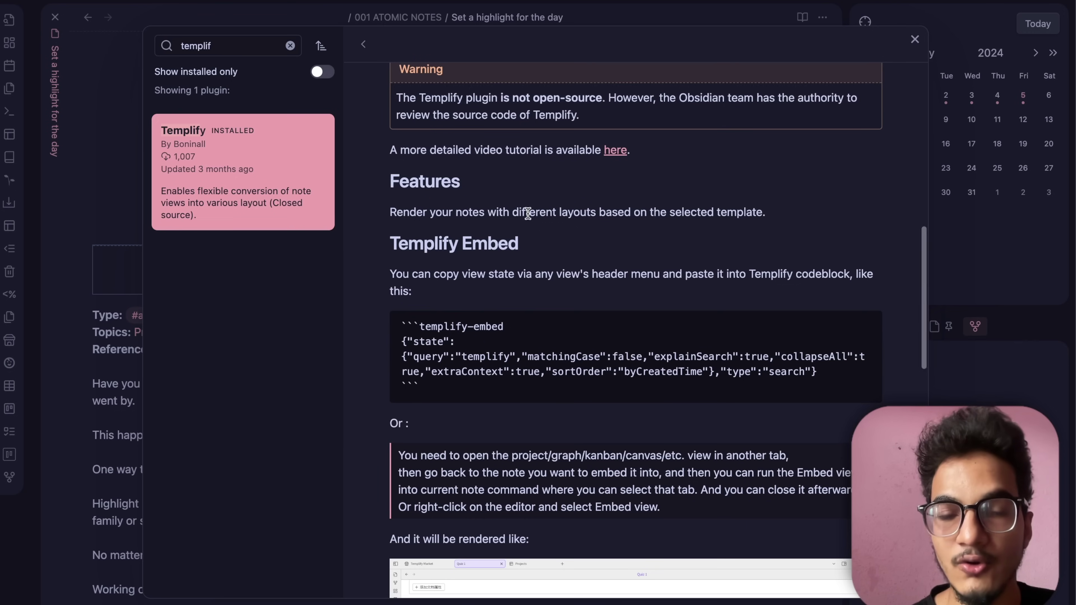
scroll(726, 200, "up", 7)
scroll(726, 200, "up", 5)
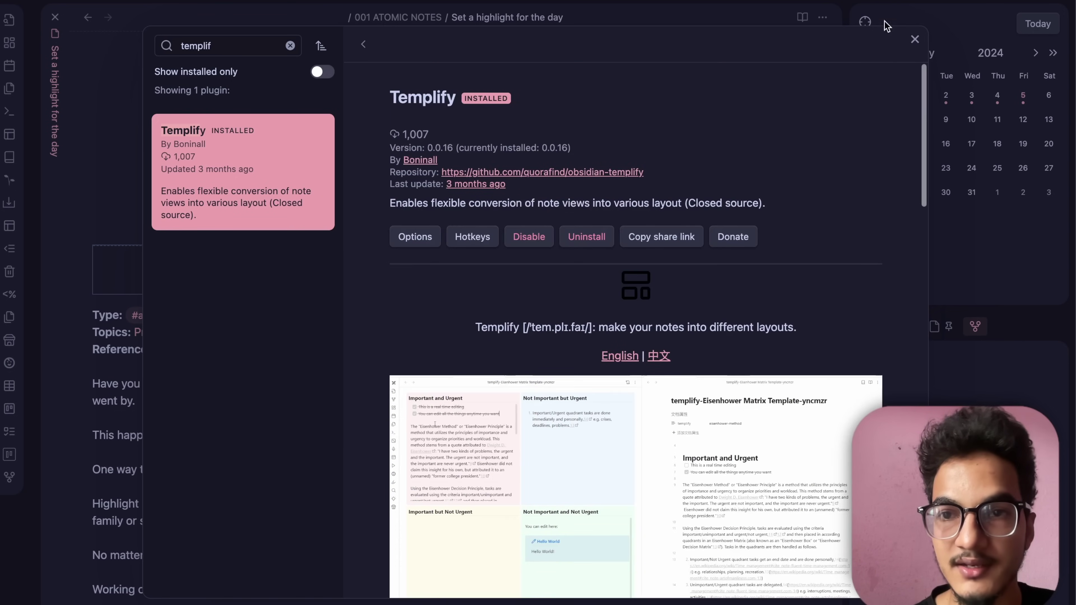
left_click(914, 39)
left_click(914, 39)
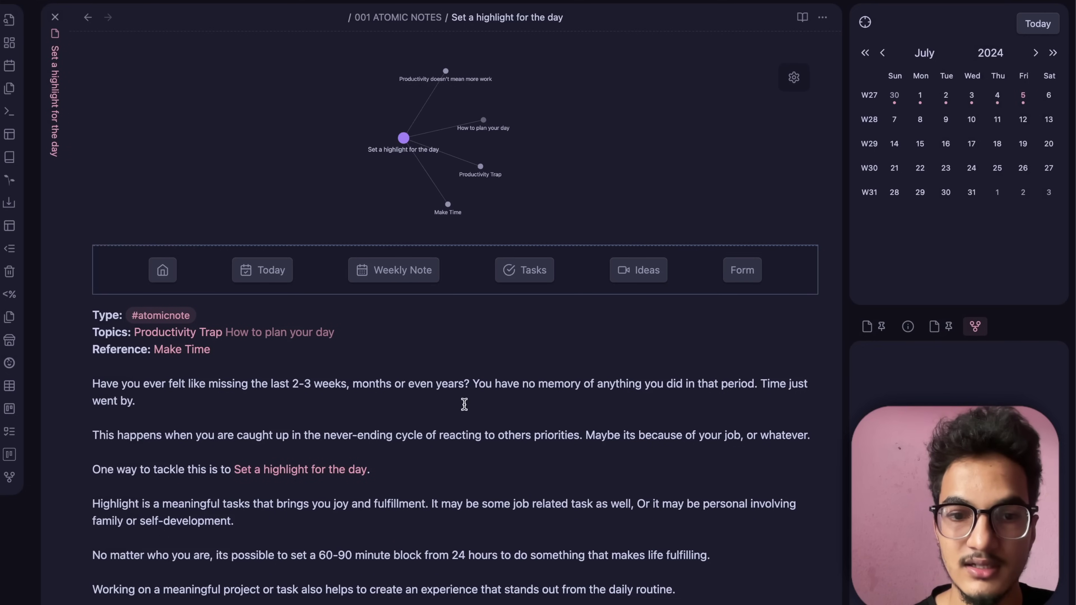
Step: Create a new Eisenhower-method matrix note with Templify and close the old pane
scroll(464, 404, "down", 8)
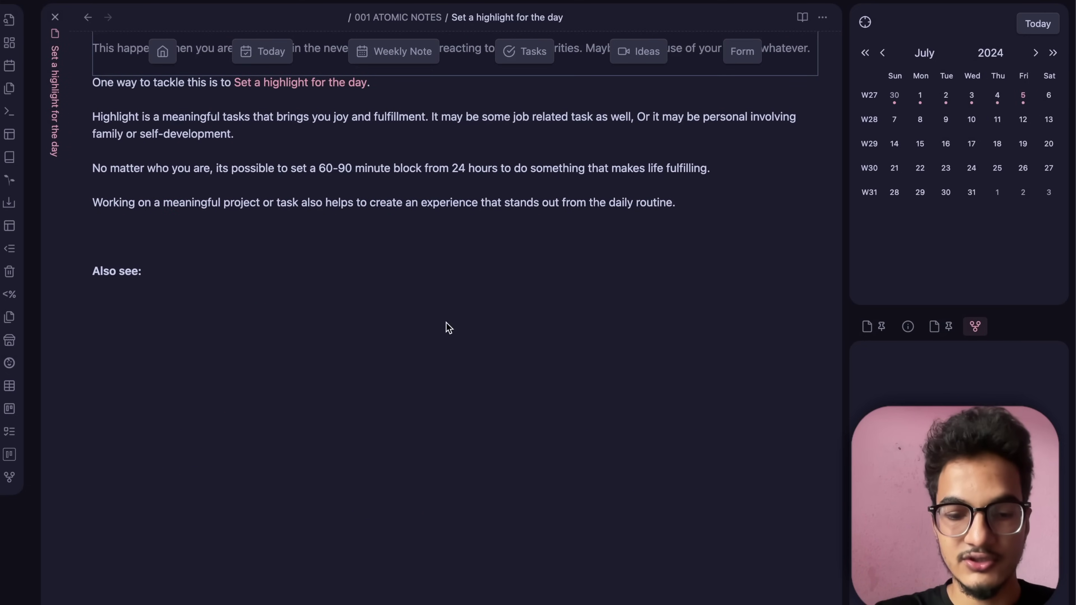
key("super+p")
type("templfy")
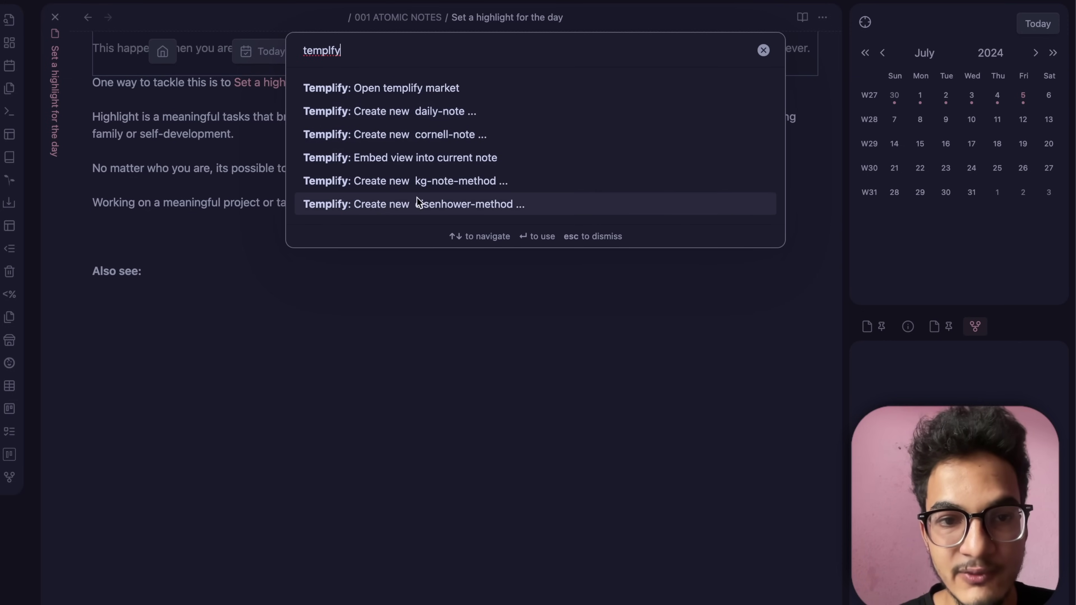
left_click(422, 205)
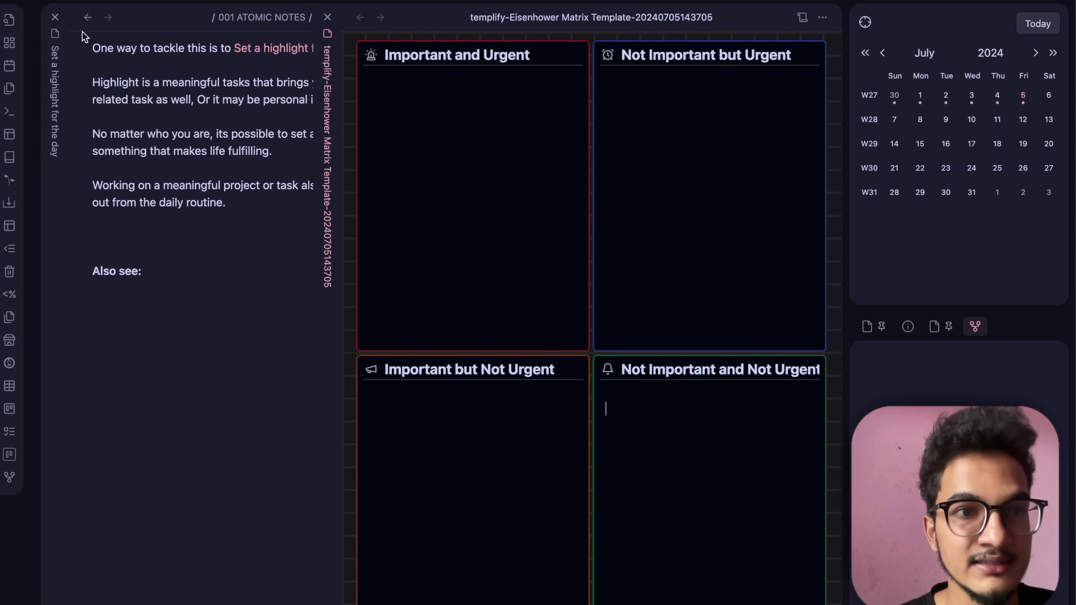
left_click(55, 17)
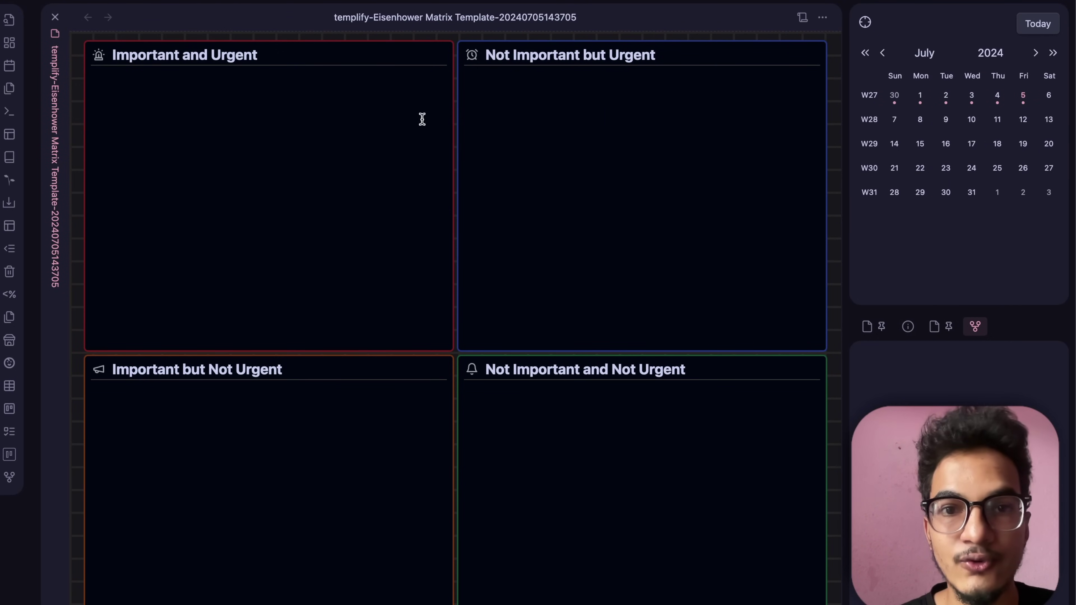
Step: Add a '- [ ] Tasks' checkbox at the top of the Important and Urgent quadrant
left_click(274, 121)
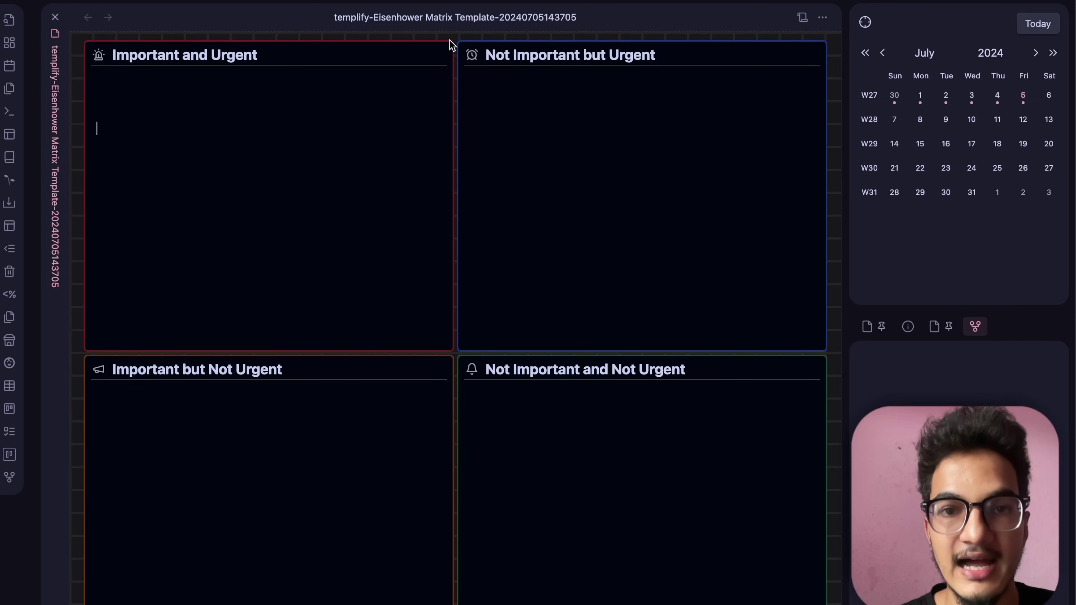
left_click(367, 77)
type("-")
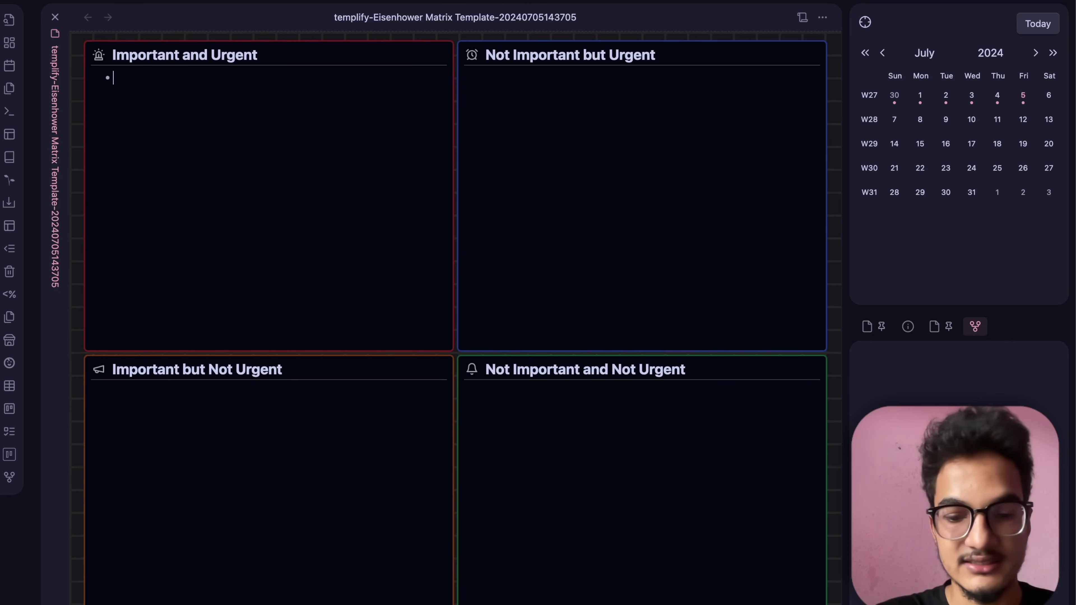
type("[ ] Tasks 1")
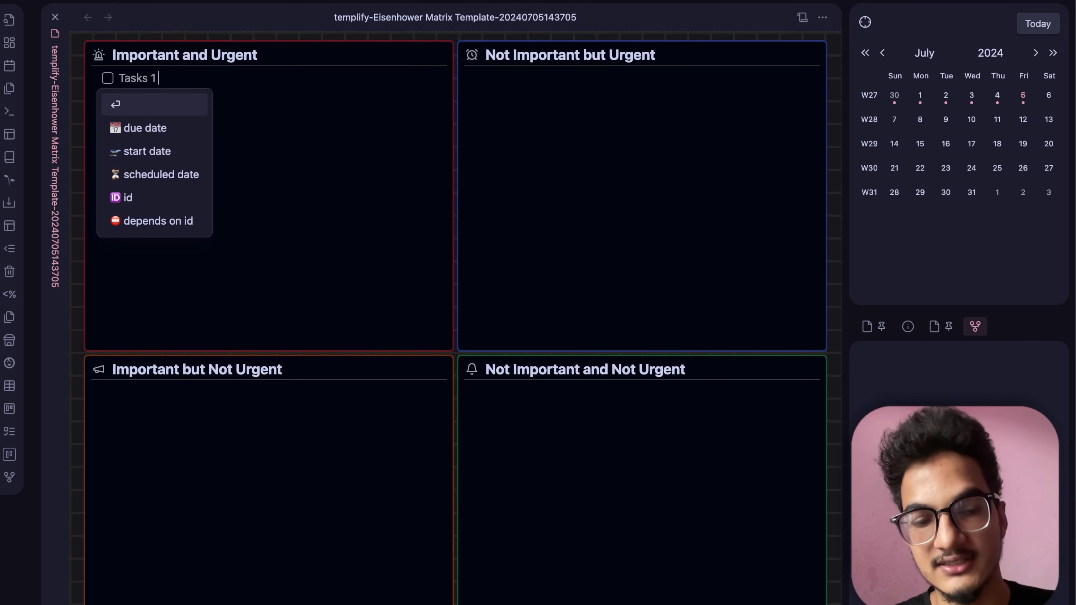
key("super+a")
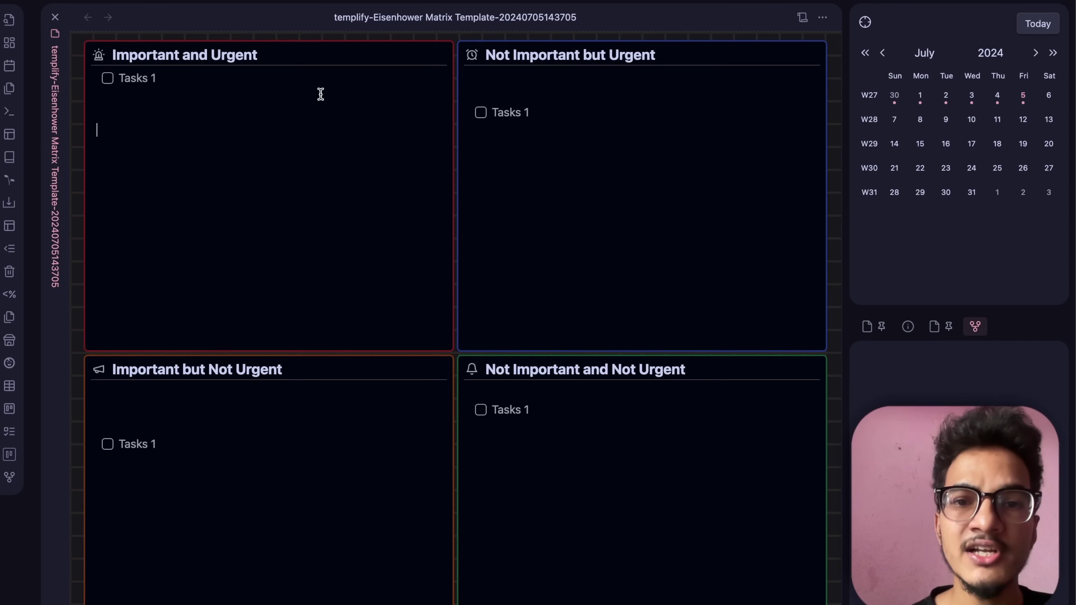
Step: View the matrix note as markdown, then switch back to the four-quadrant layout
left_click(802, 19)
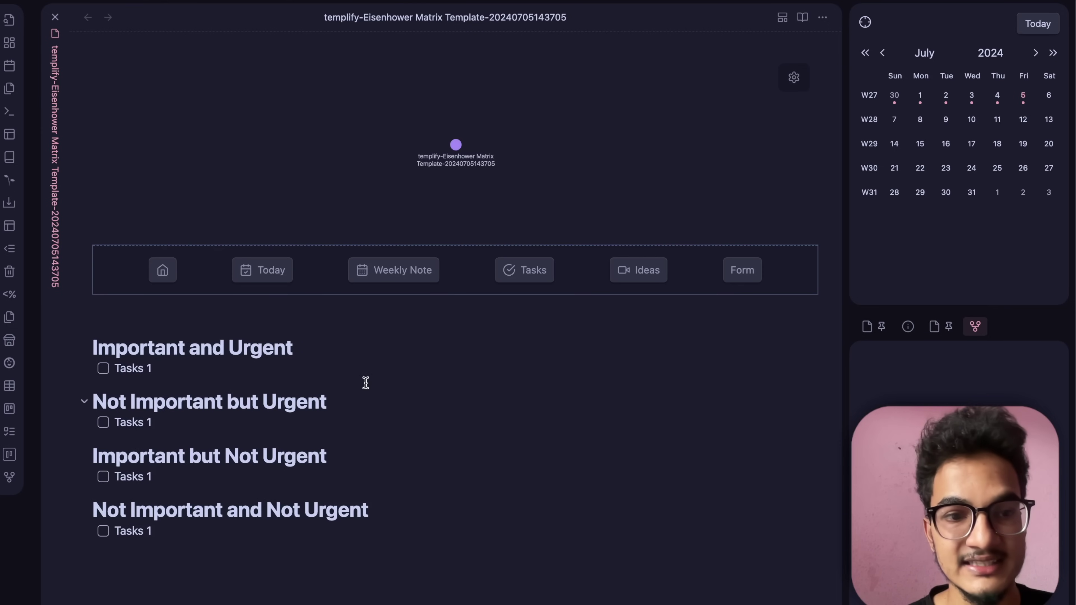
scroll(365, 382, "down", 2)
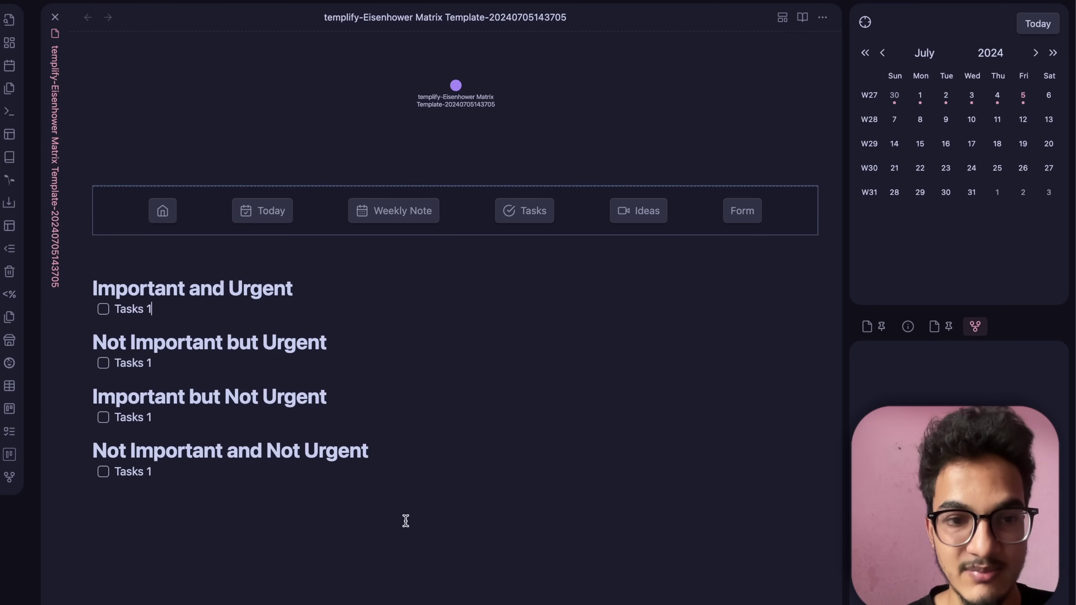
left_click(782, 17)
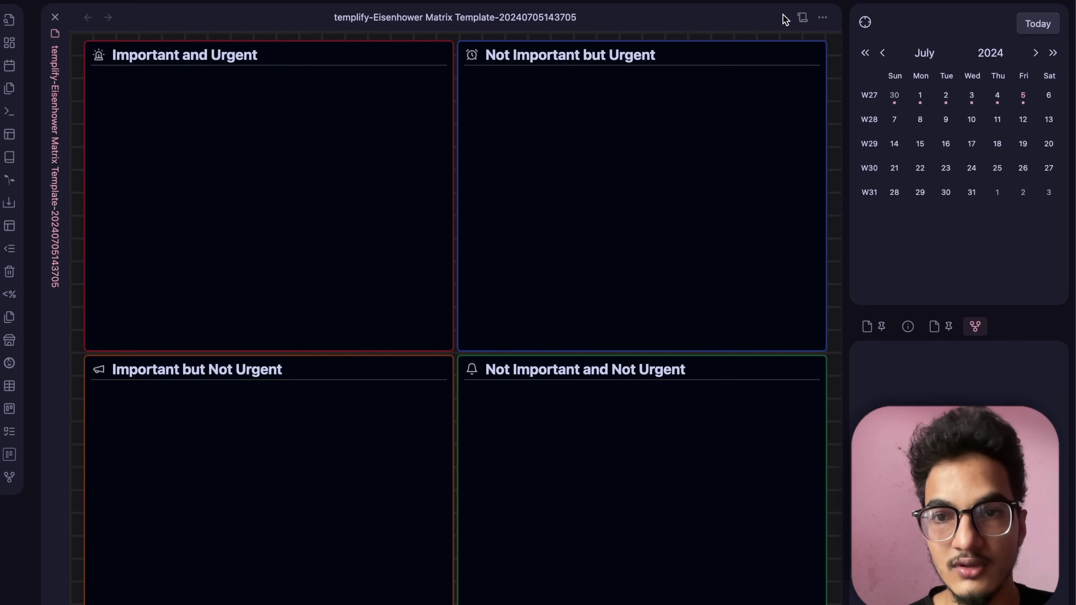
Step: Inspect the Tasks 1 item in Important and Urgent, then split a new empty tab beside it
left_click_drag(135, 77, 260, 84)
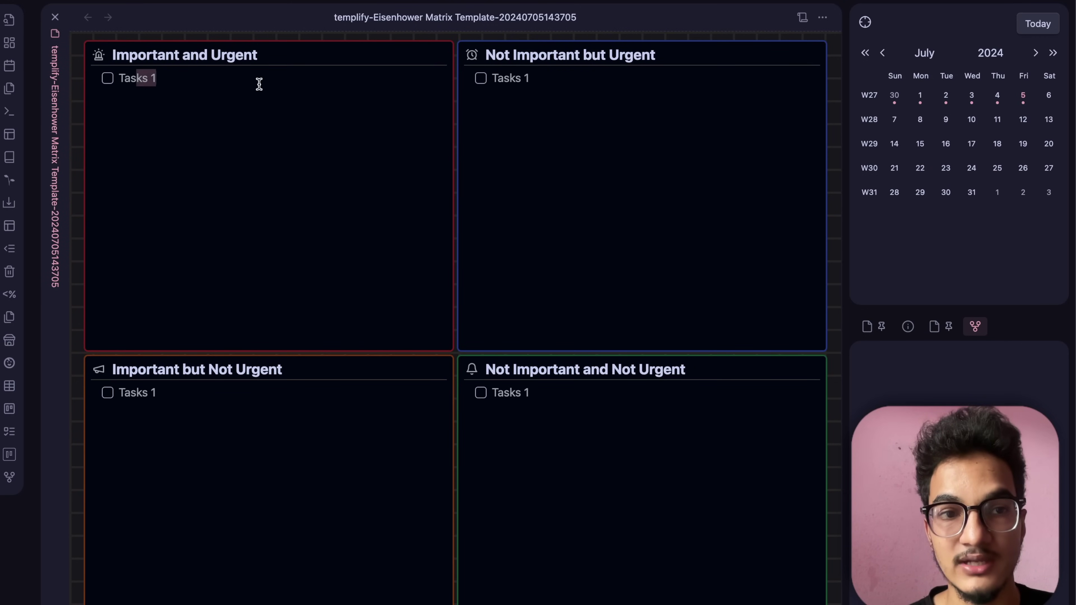
left_click(286, 205)
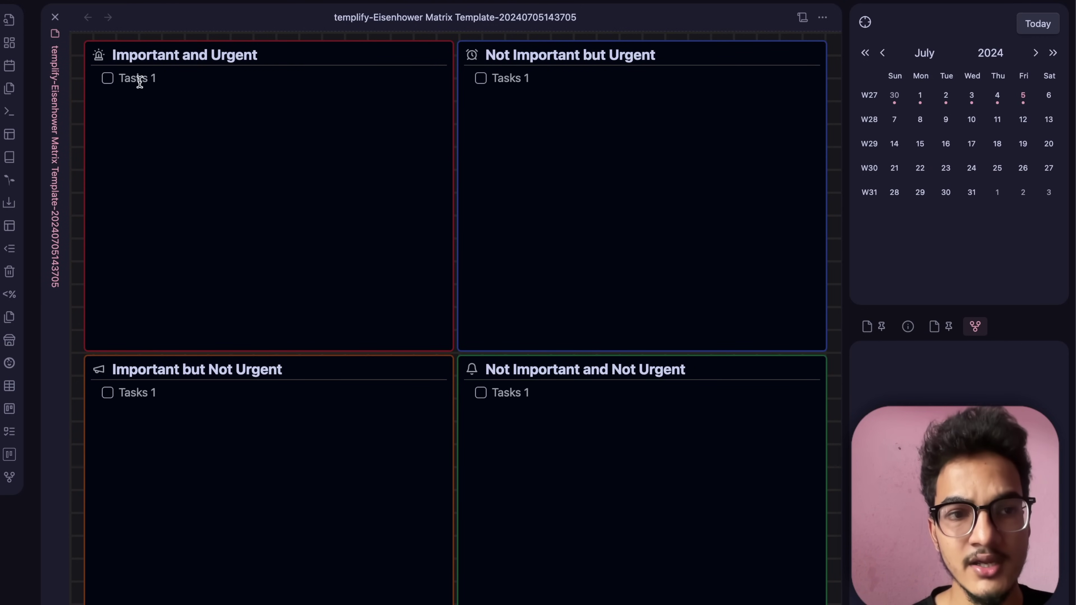
left_click_drag(117, 79, 396, 108)
left_click(208, 116)
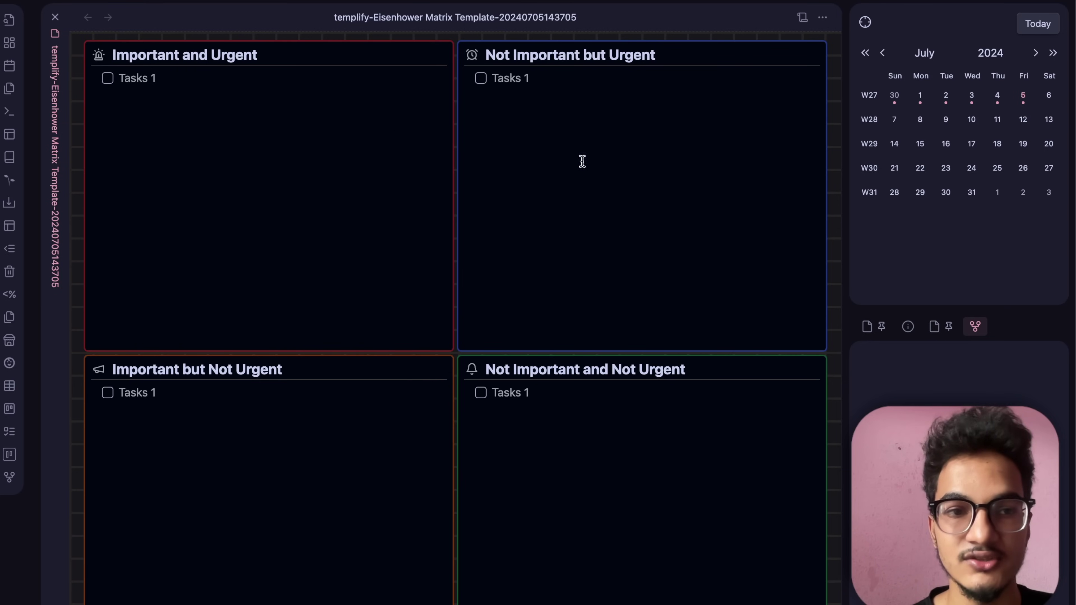
left_click(331, 127)
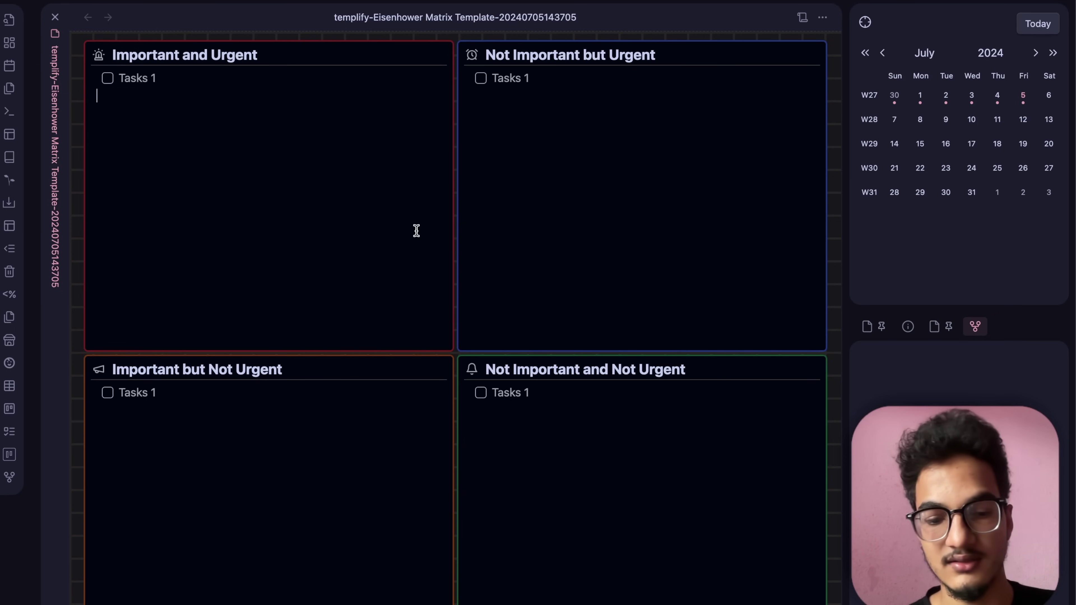
key("super+backslash")
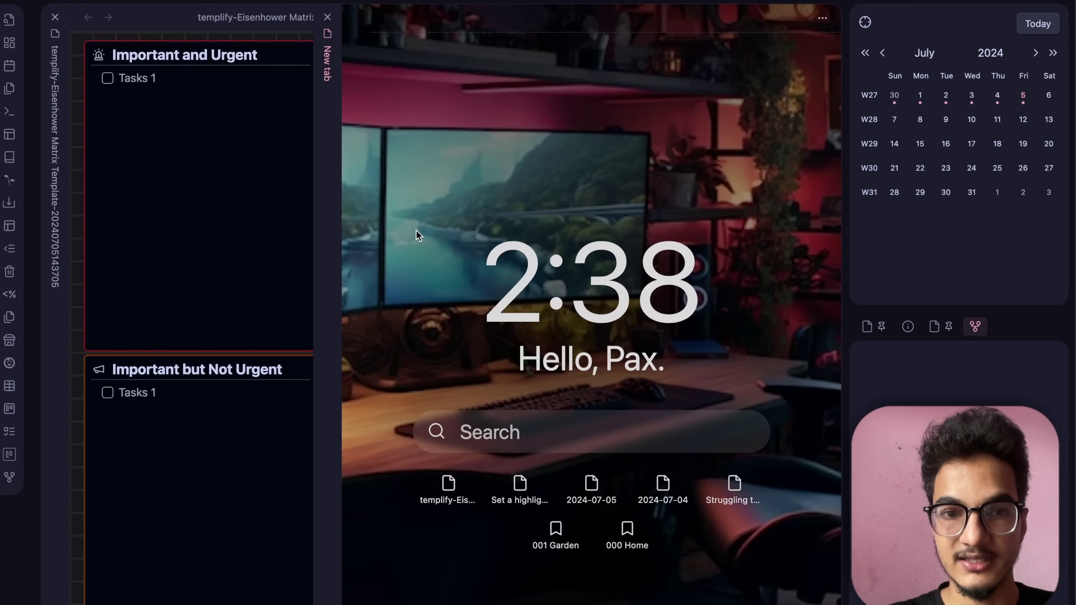
key("super+p")
type("templfy")
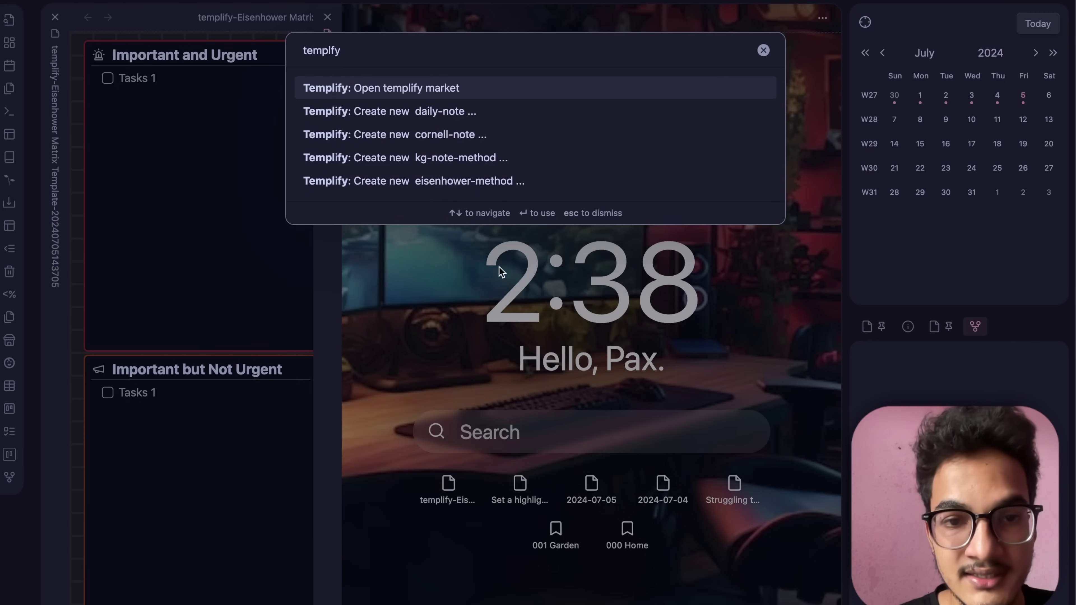
left_click(439, 138)
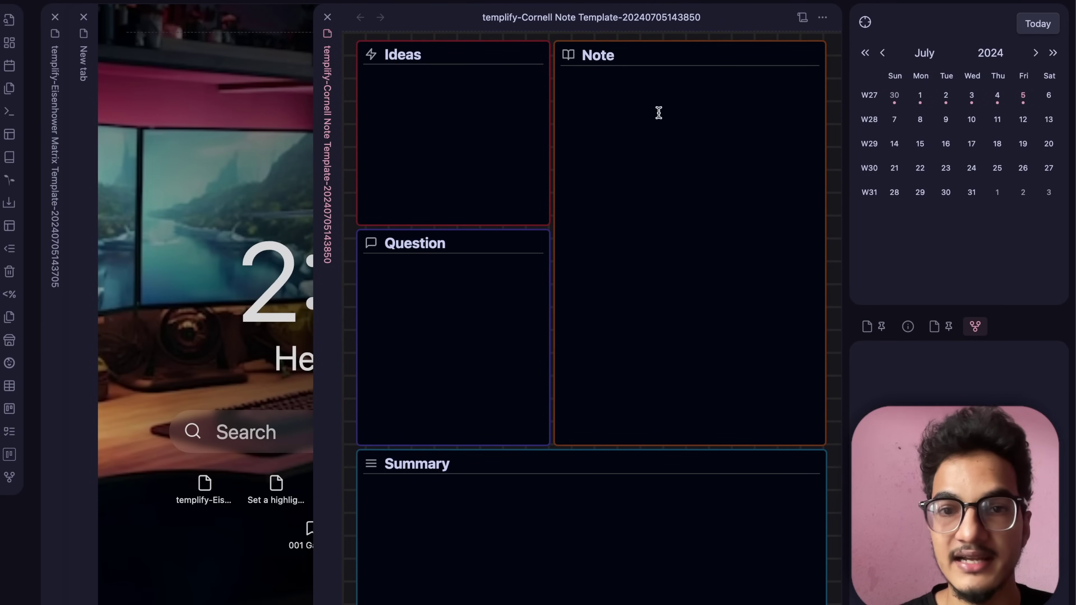
left_click(608, 107)
left_click(534, 107)
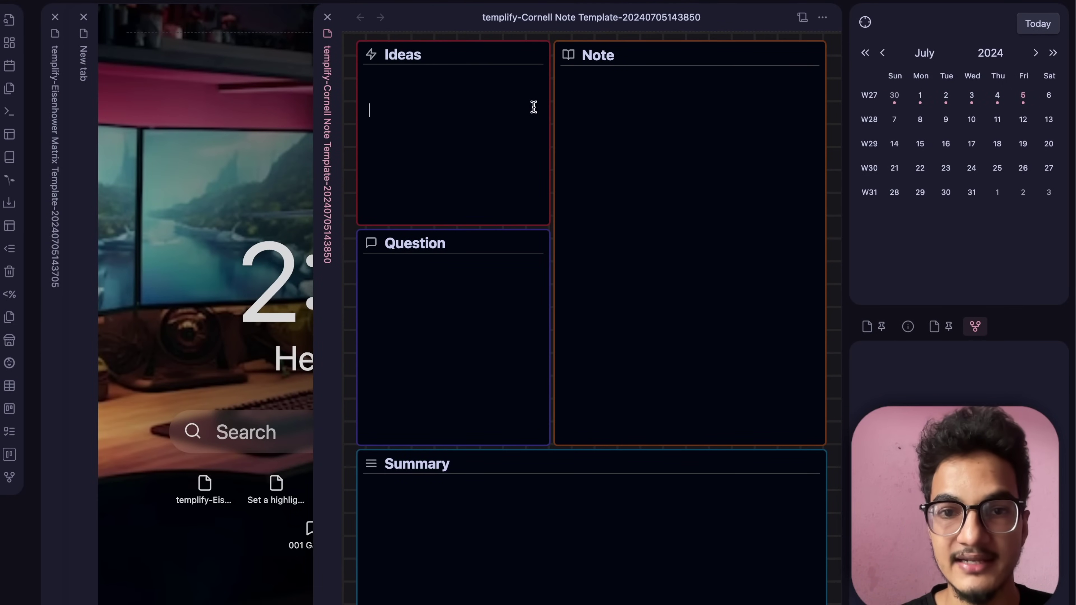
left_click(476, 301)
left_click(485, 491)
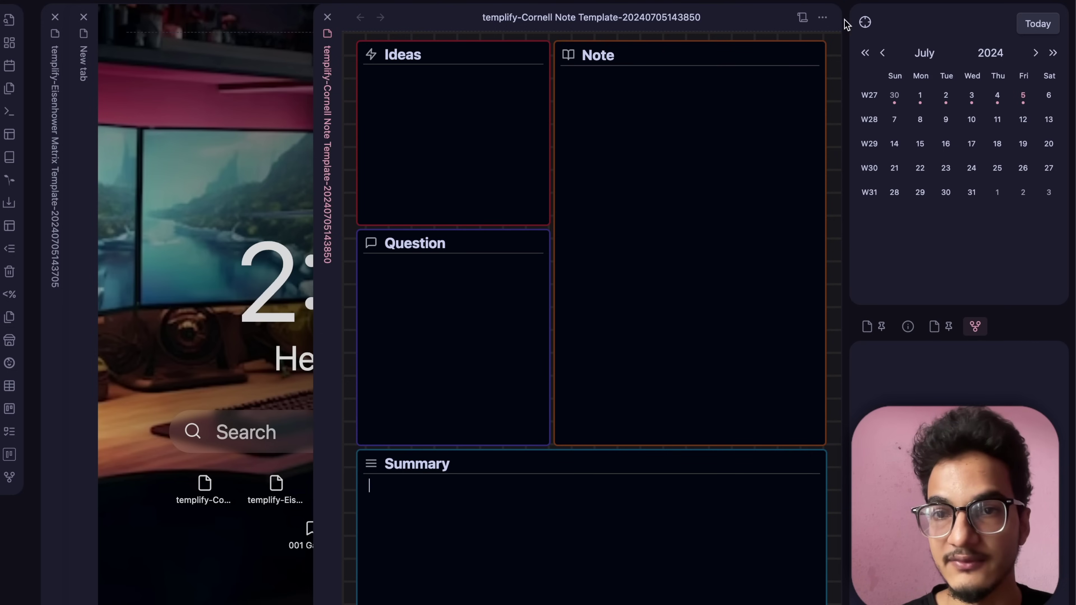
Step: View the Cornell note's markdown, including the Summary heading, then restore the card layout
left_click(802, 23)
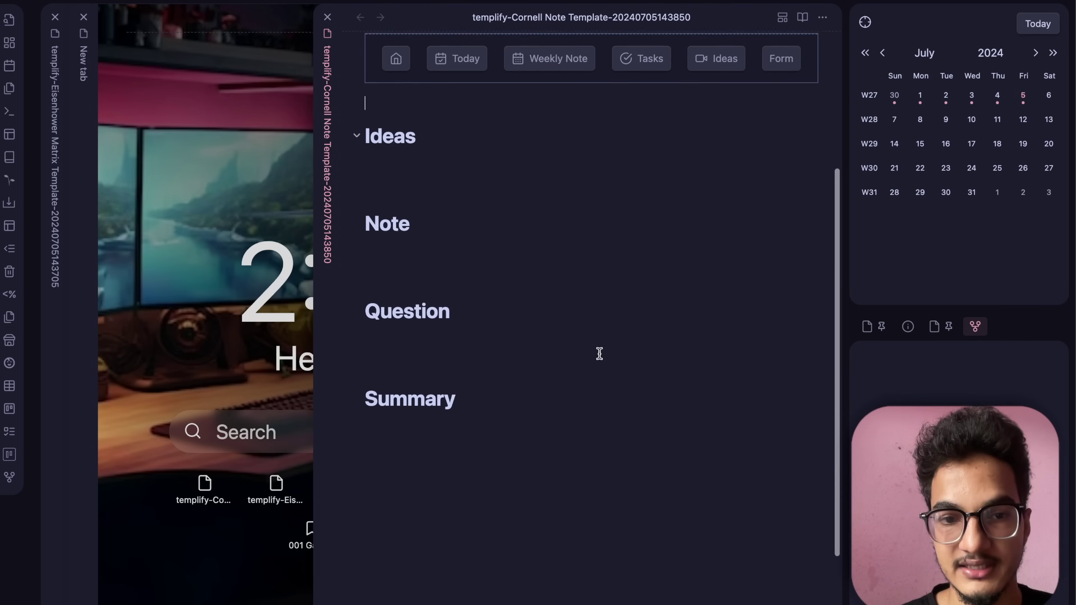
scroll(600, 353, "down", 3)
left_click(615, 305)
scroll(586, 344, "up", 3)
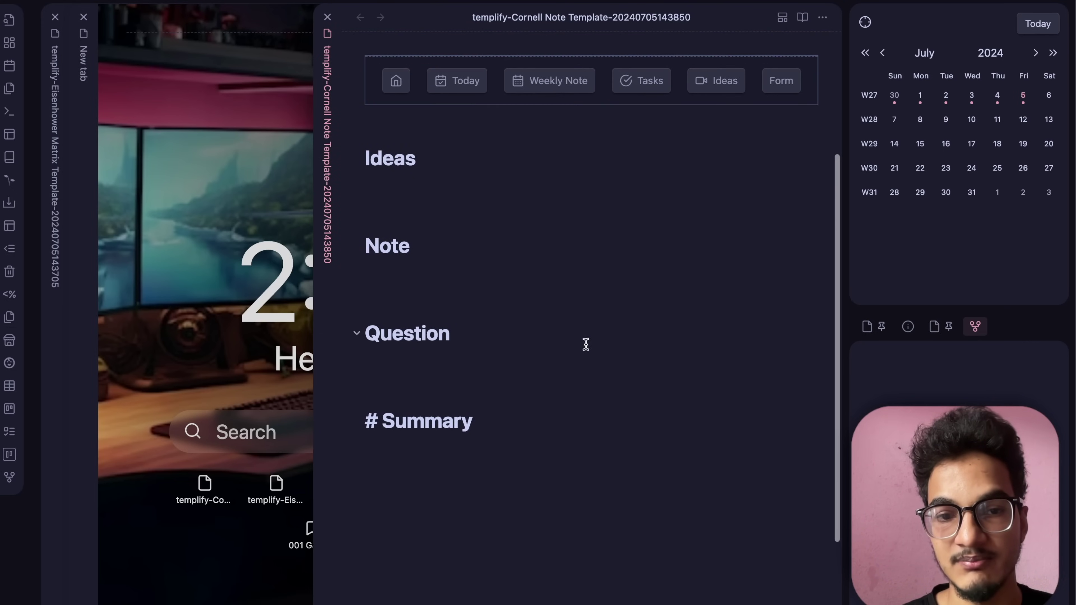
left_click(804, 19)
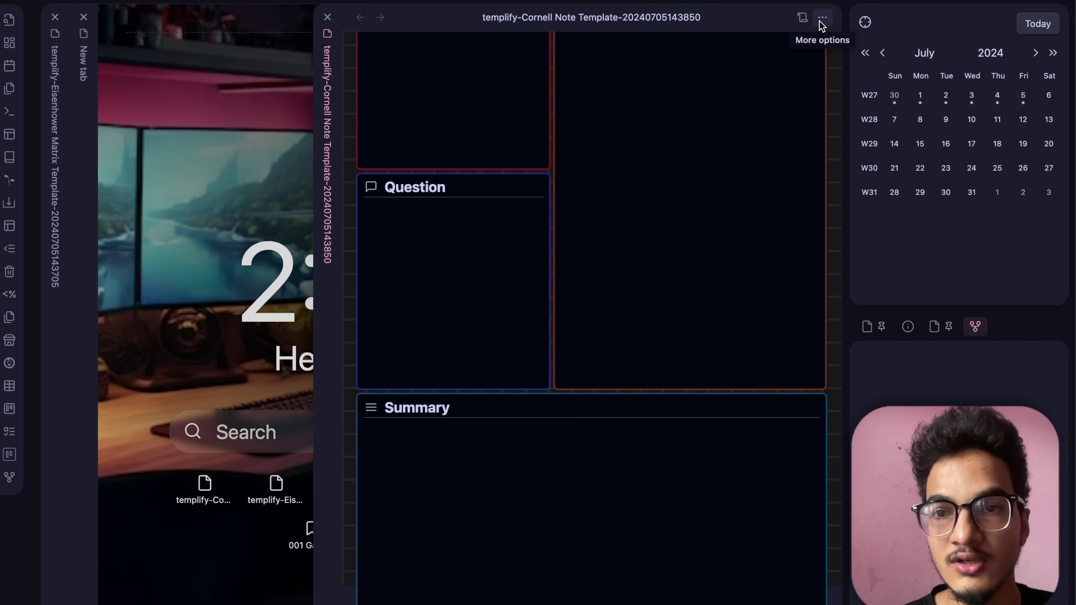
Step: Bring up the Cornell note's More options menu
left_click(822, 19)
left_click(746, 313)
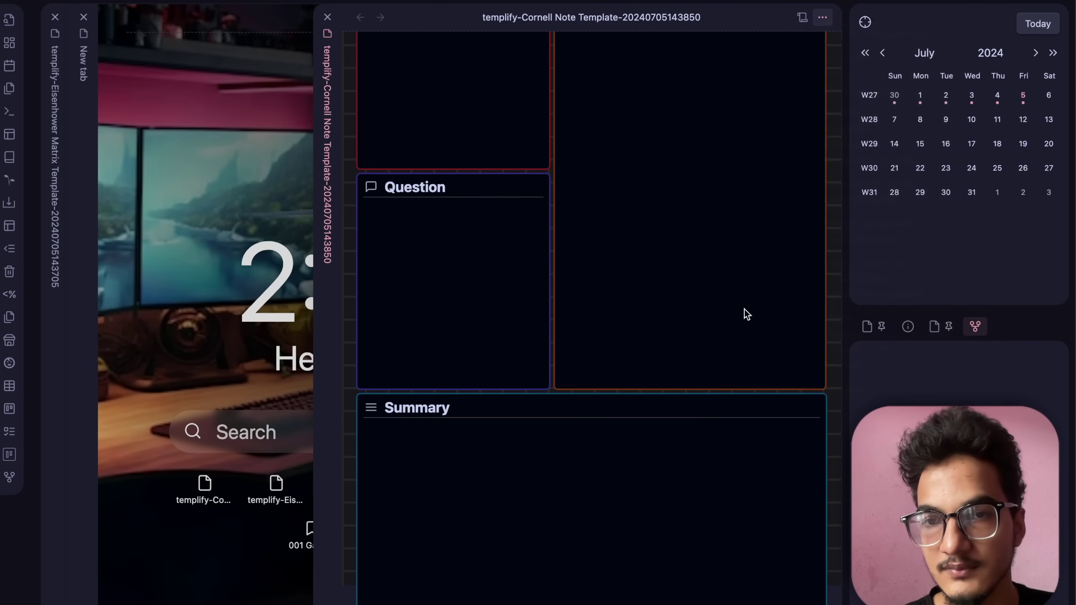
left_click(819, 19)
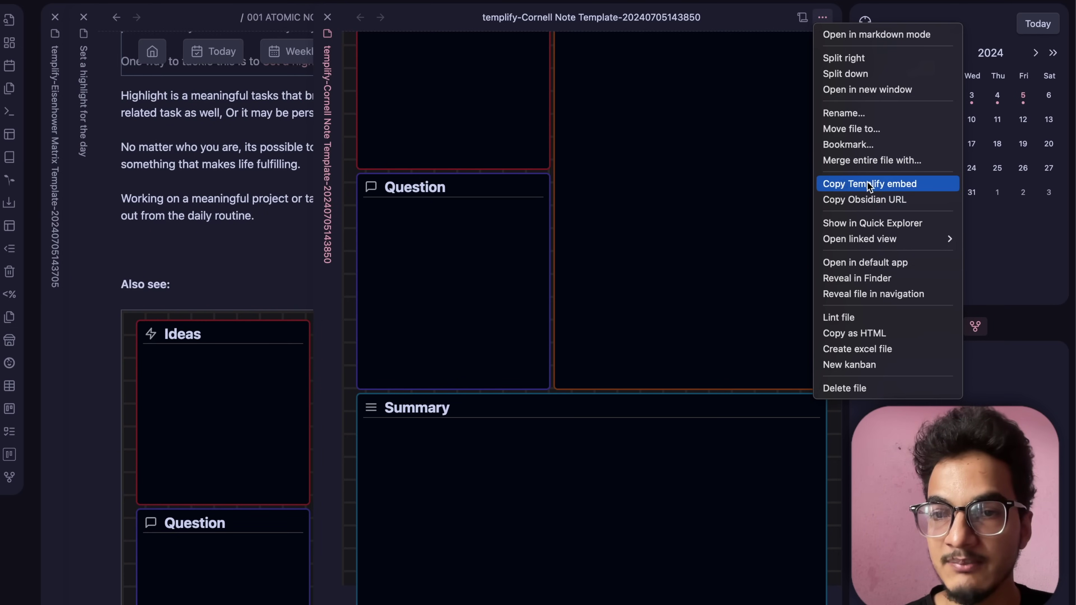
Step: Copy the Cornell note's Templify embed and paste it under 'Also see:'
left_click(869, 183)
left_click(286, 282)
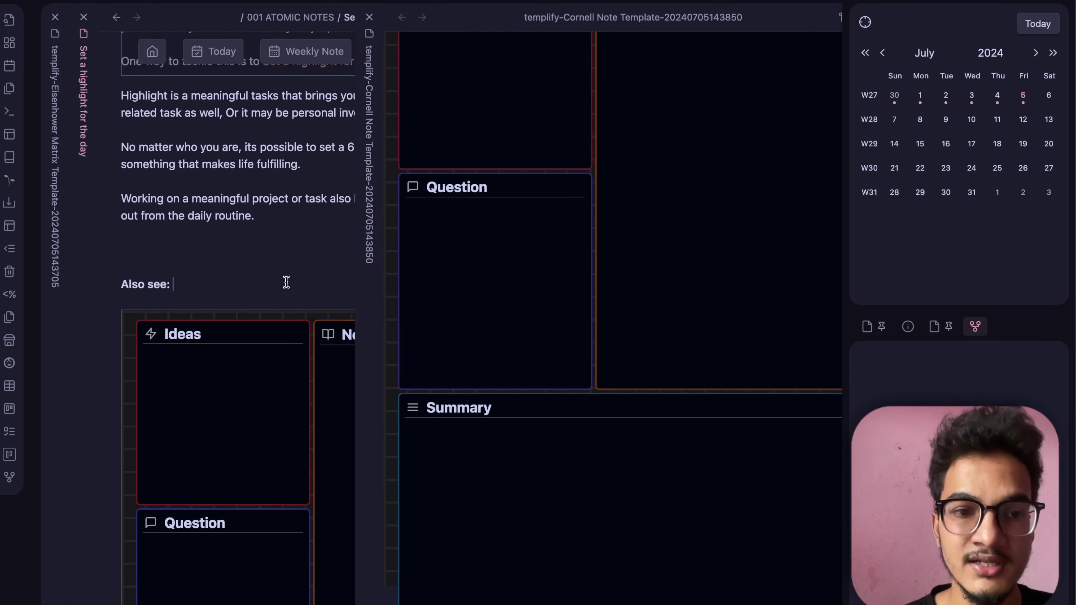
scroll(483, 423, "down", 5)
key("ctrl+z")
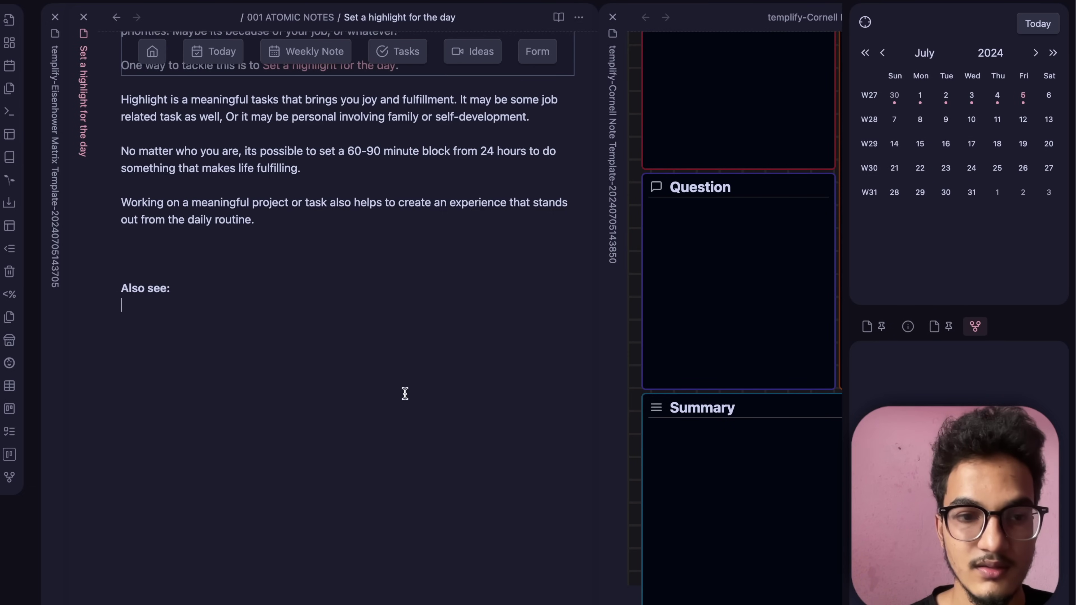
key("ctrl+shift+z")
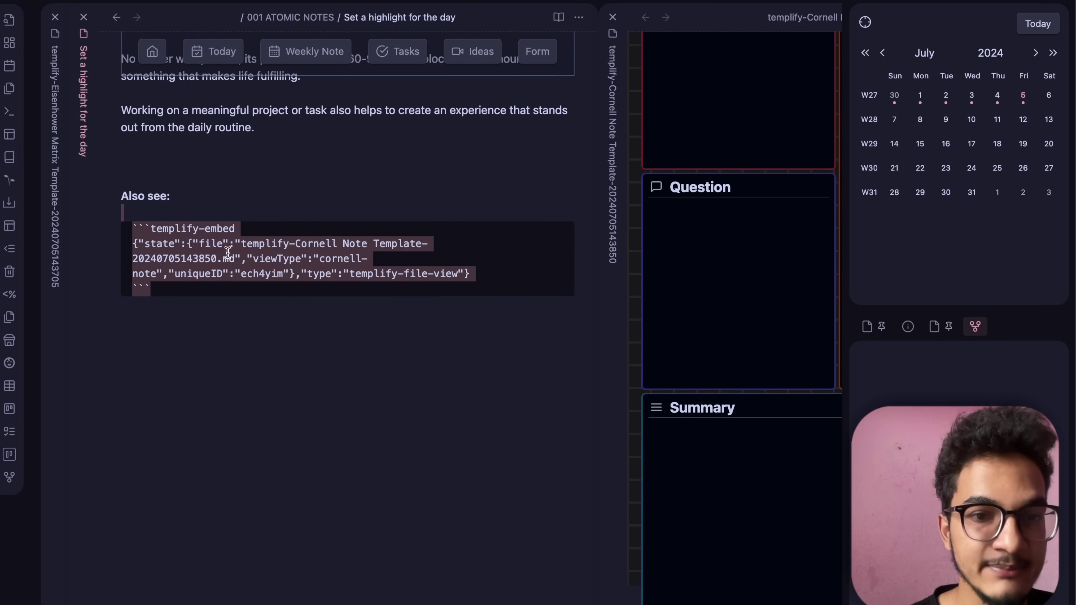
Step: Render the pasted templify-embed code block as the Cornell note embed
left_click(232, 290)
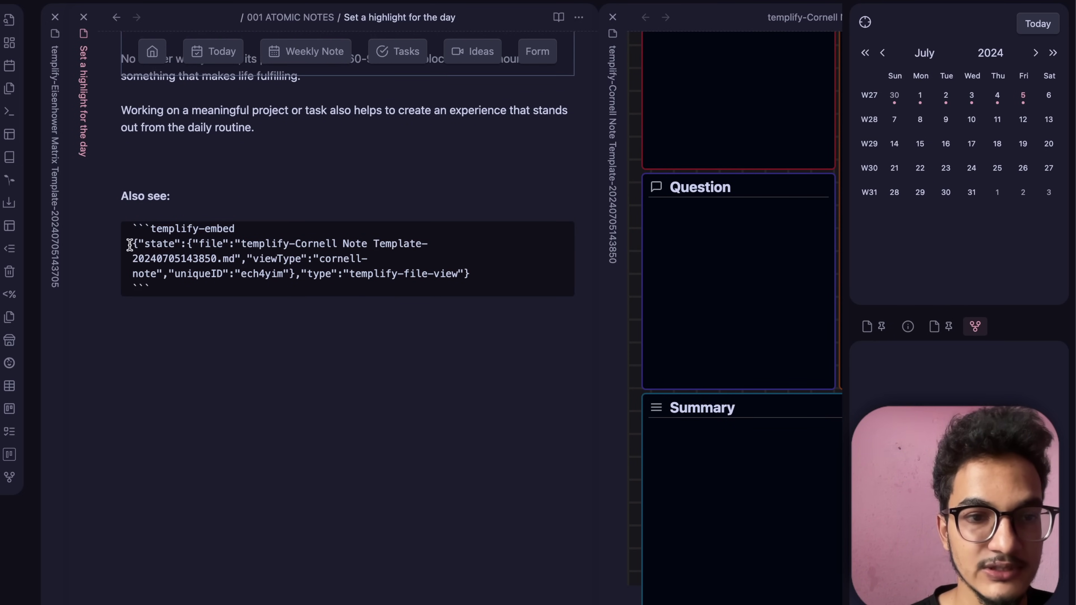
left_click_drag(132, 228, 182, 315)
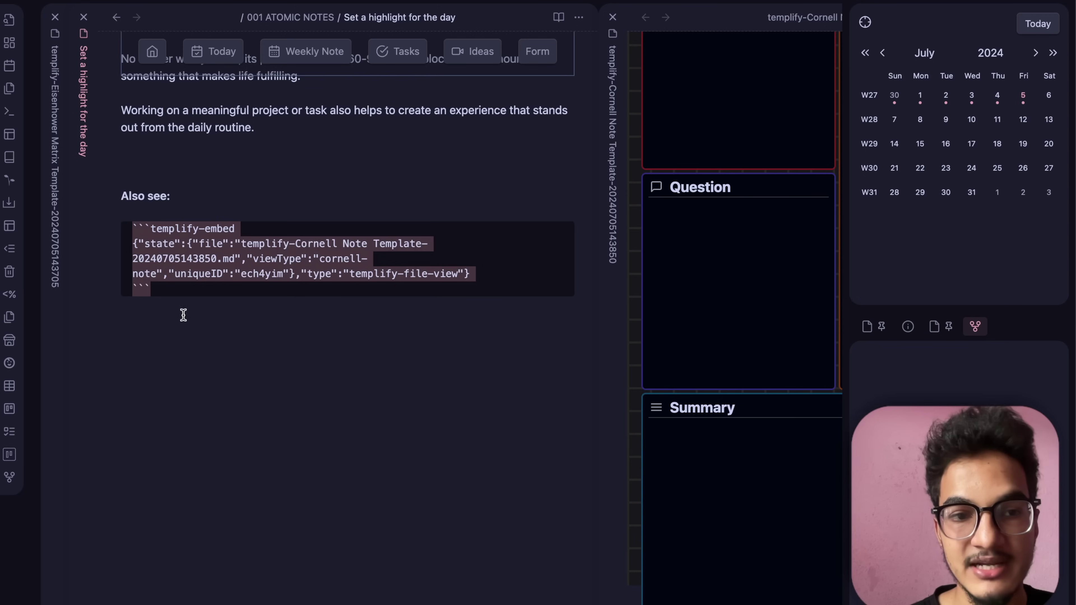
left_click(181, 316)
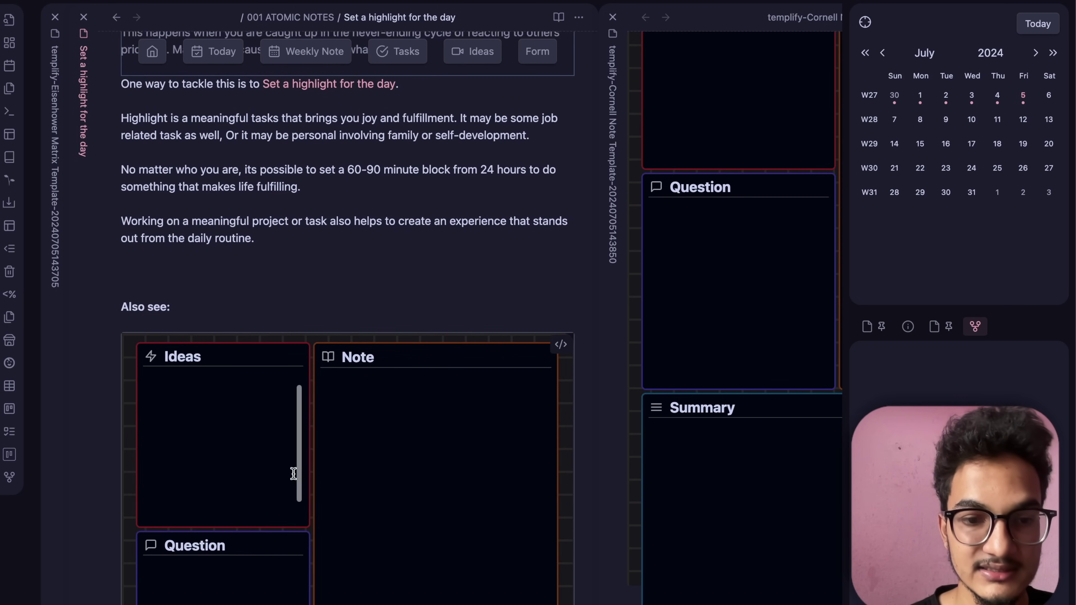
scroll(295, 445, "down", 2)
scroll(295, 444, "down", 1)
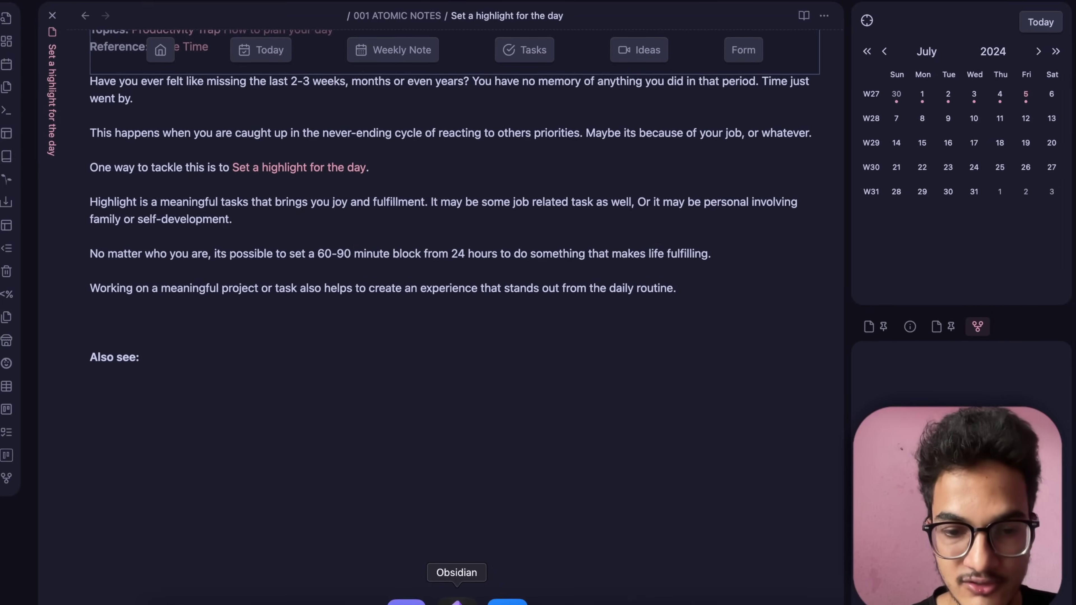
Step: Open the Digital Zettelkasten vault and browse the community plugin catalogue
left_click(457, 601)
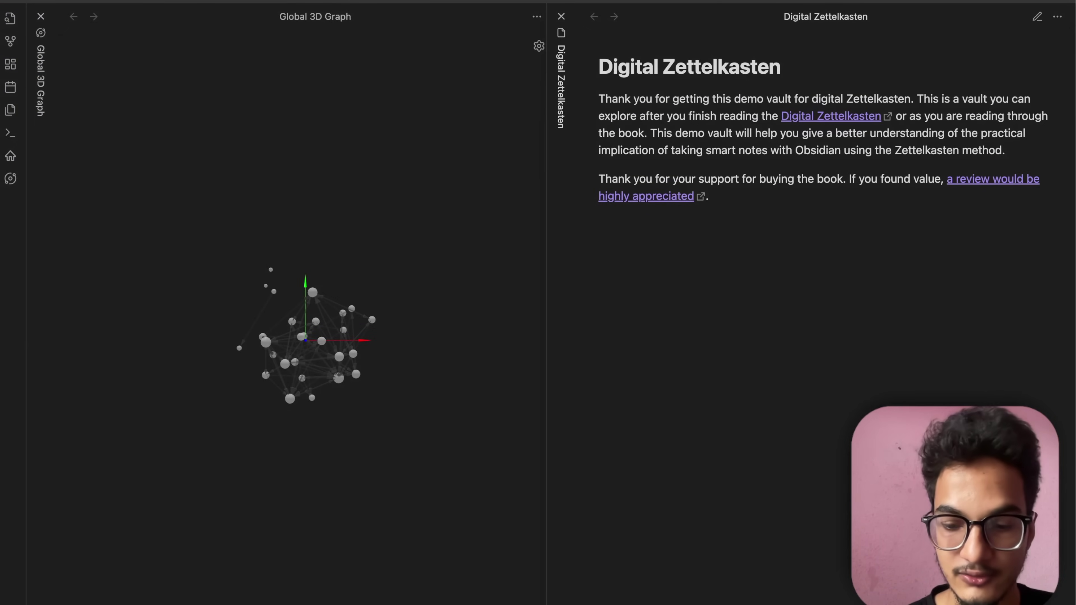
key("super+comma")
left_click(248, 197)
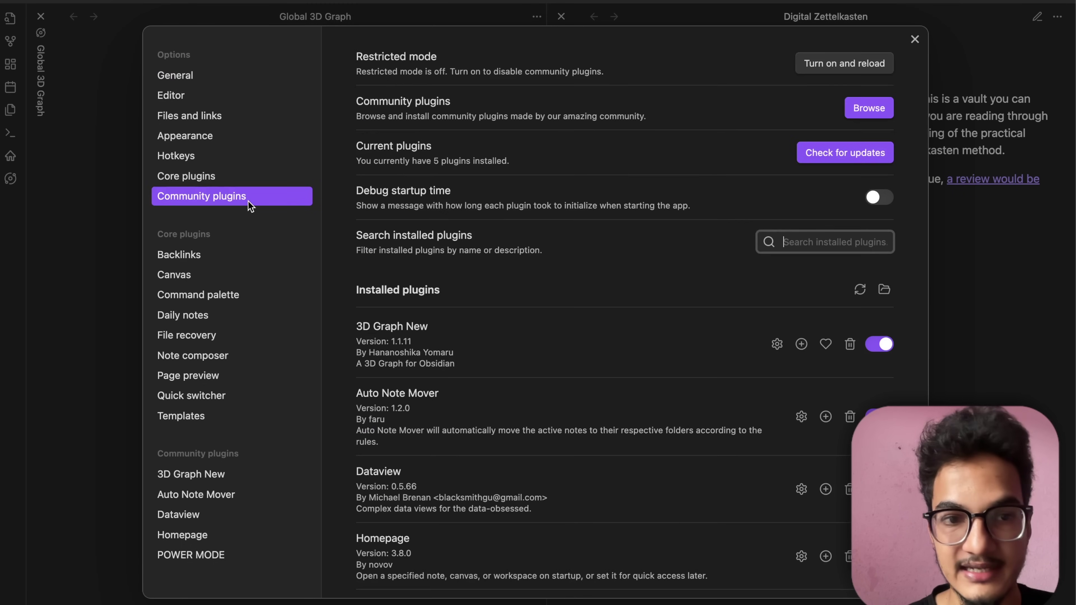
left_click(871, 111)
Step: Review POWER MODE's screen-shake and combo options, then close Settings
type("power m")
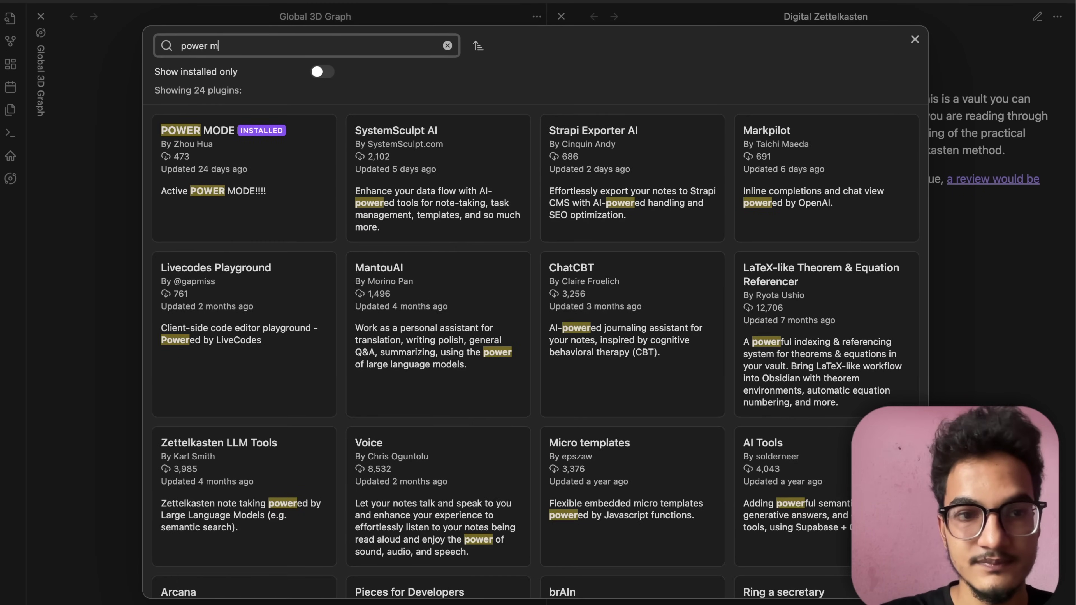
type("od")
left_click(252, 149)
left_click(430, 238)
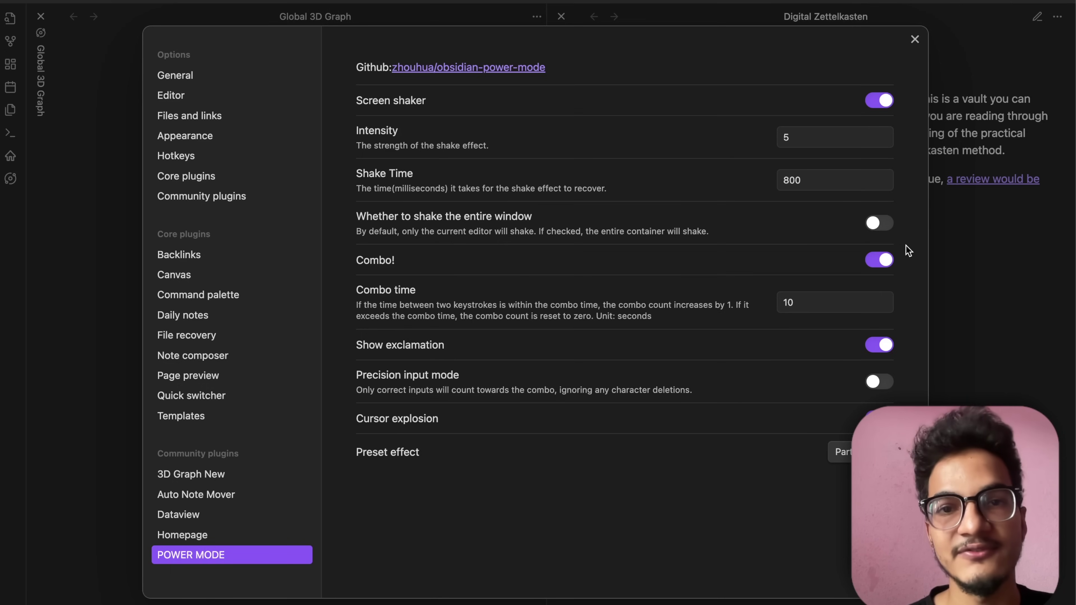
left_click(1046, 308)
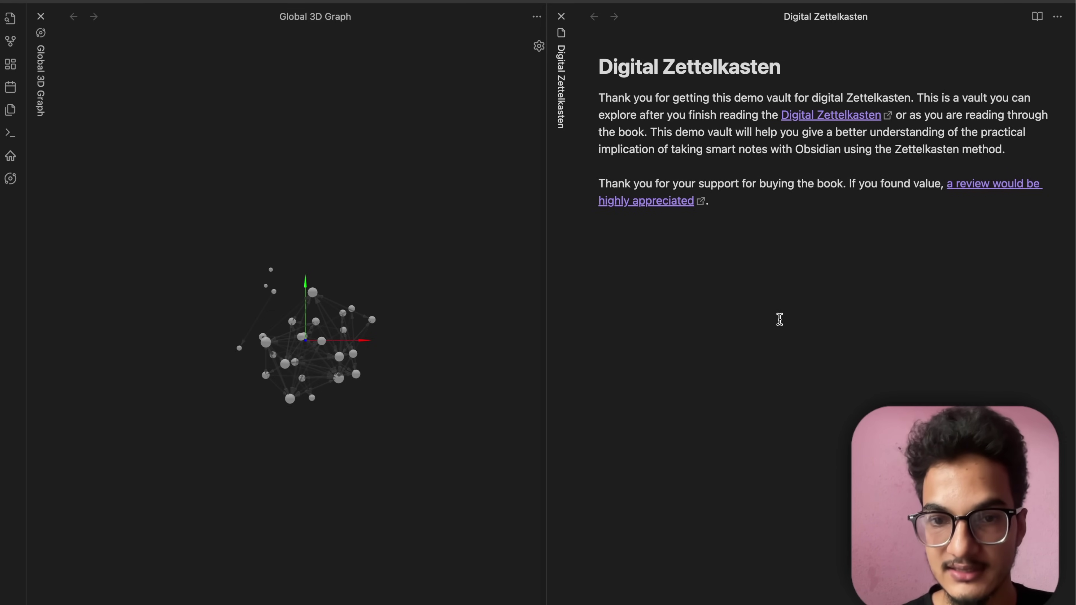
Step: Test the shake with the line 'This is the power of shaking', erase it, and reopen POWER MODE settings
type("THis ")
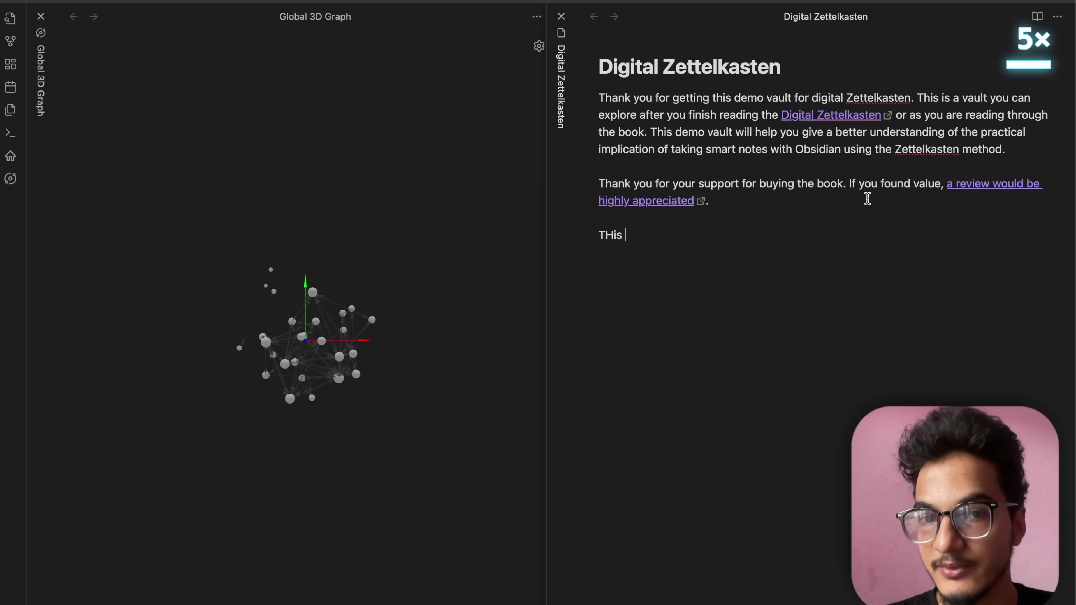
type("is t")
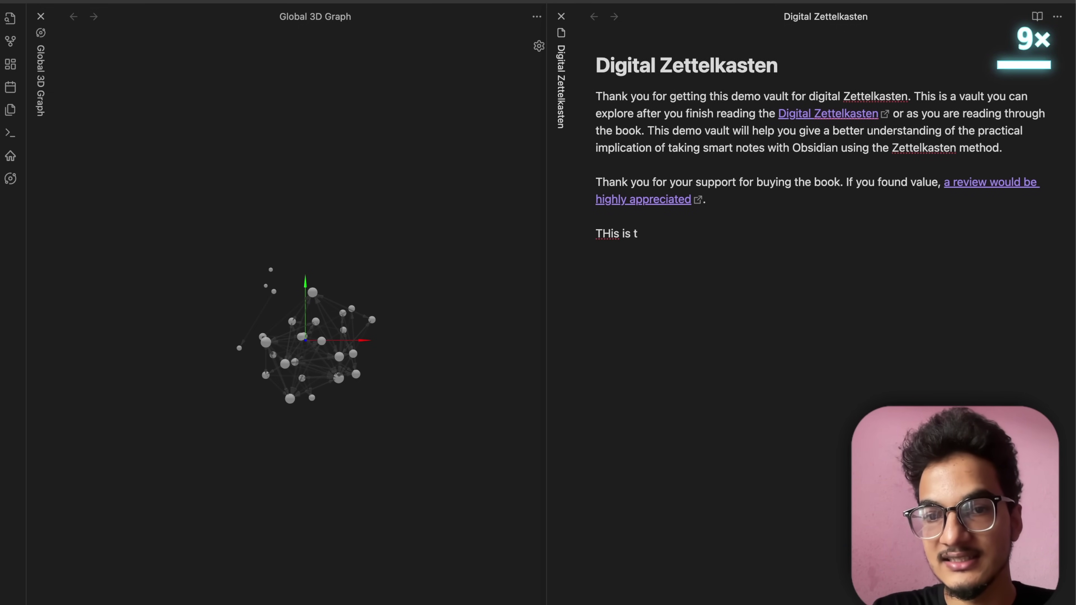
type("he power of shaking")
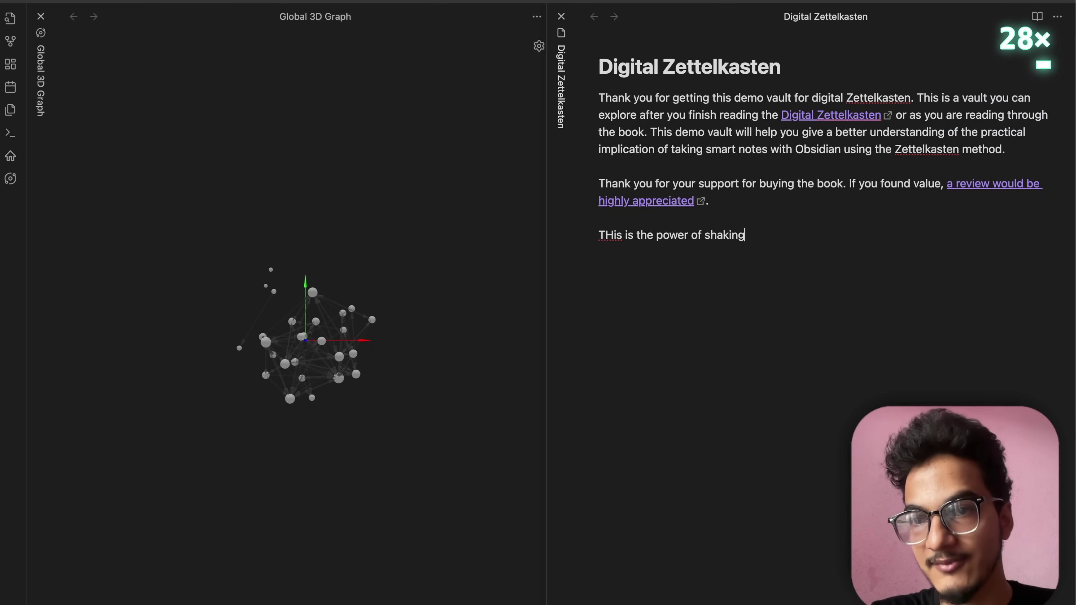
type("This is")
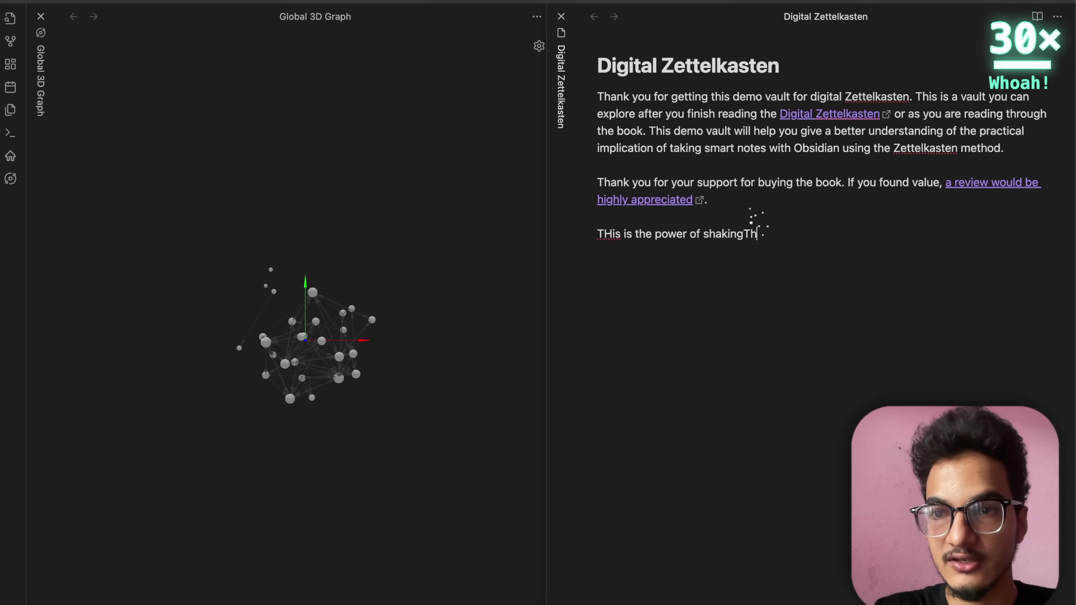
key("alt+BackSpace")
key("alt+BackSpace")
key("alt+BackSpace")
key("alt+BackSpace")
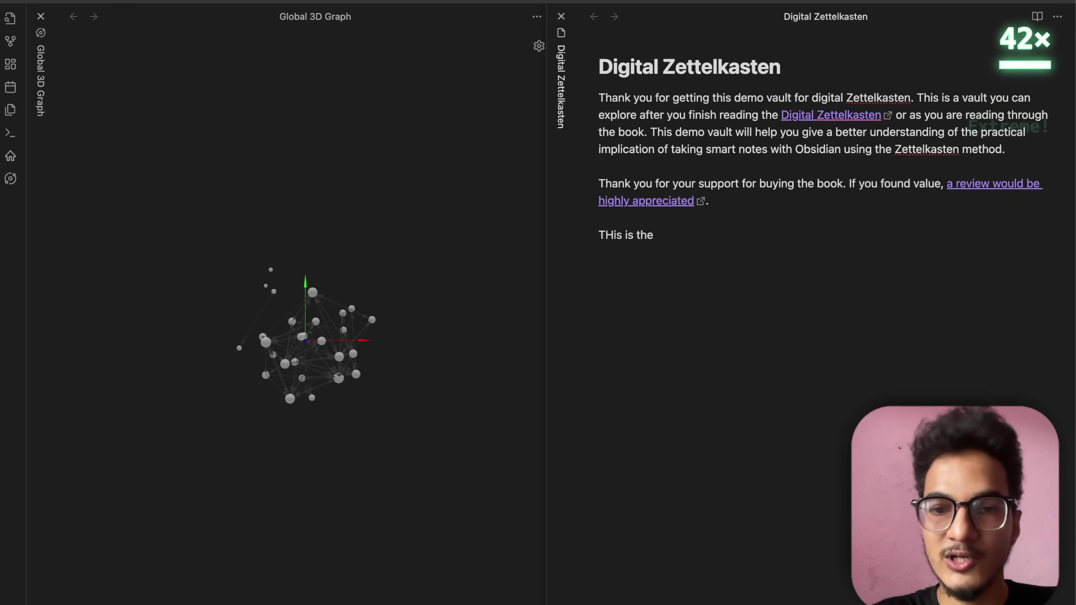
key("alt+BackSpace")
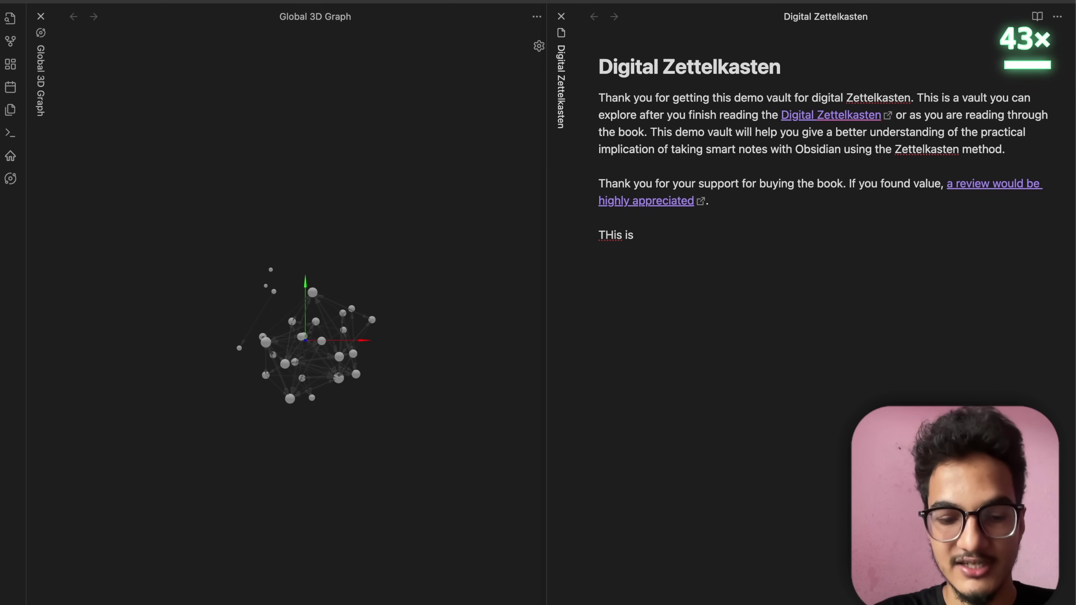
key("super+BackSpace")
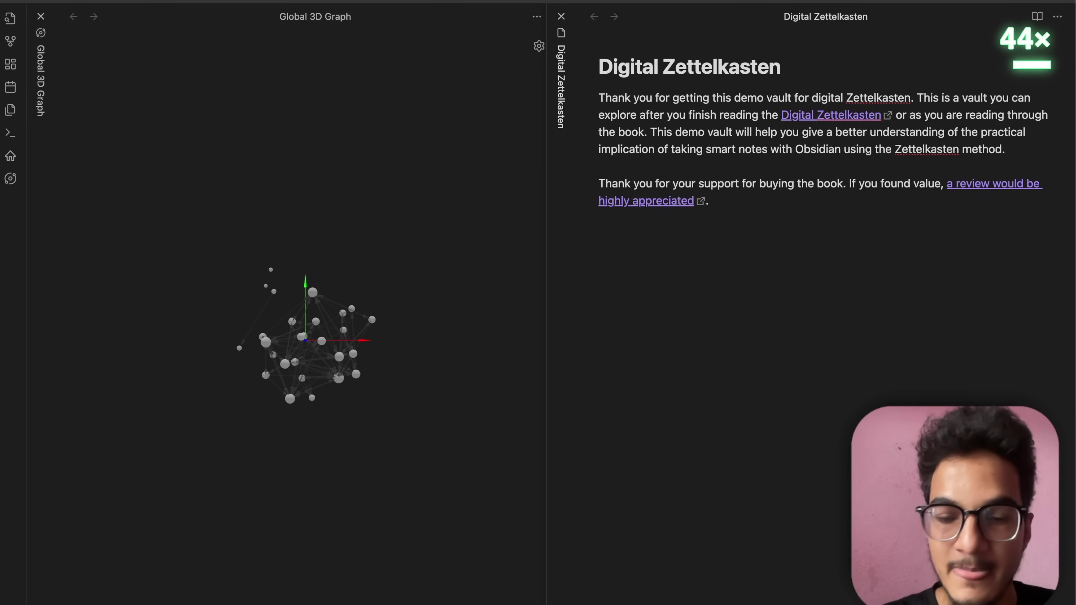
key("super+comma")
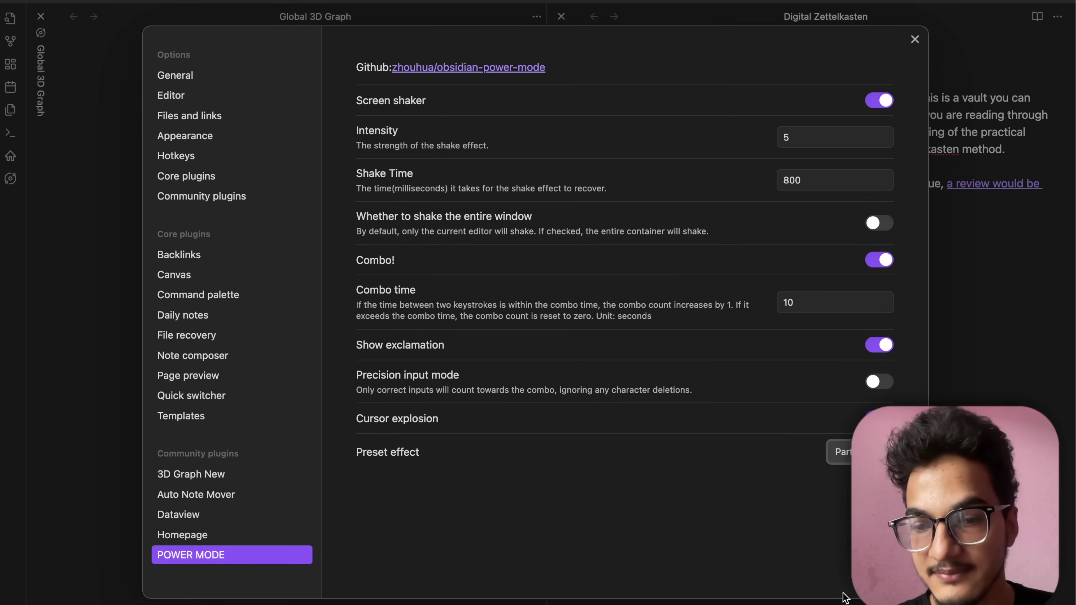
Step: Change POWER MODE's preset effect from Particle to Confetti and close Settings
left_click(845, 451)
left_click(844, 596)
left_click(972, 248)
Step: Type 'This is a confetti effect.' in the note
type("T")
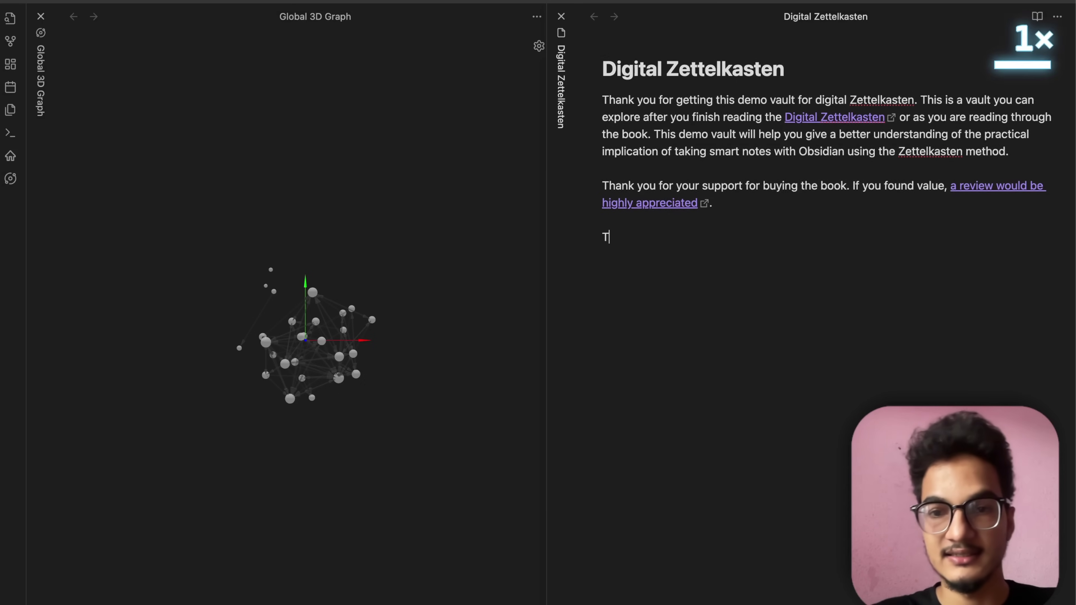
type("his is a n")
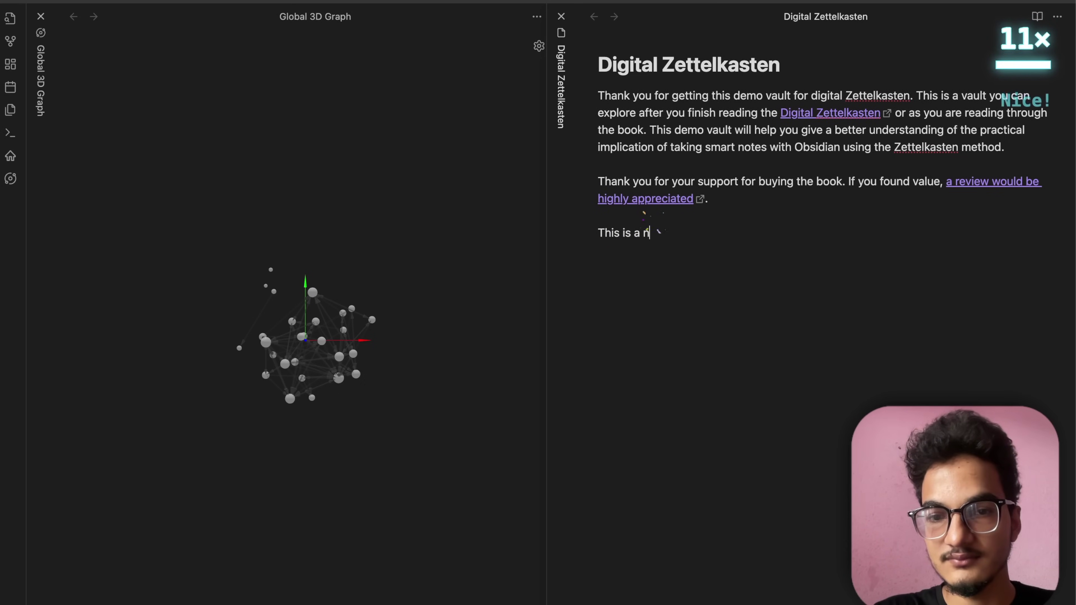
key("BackSpace")
type("confettin")
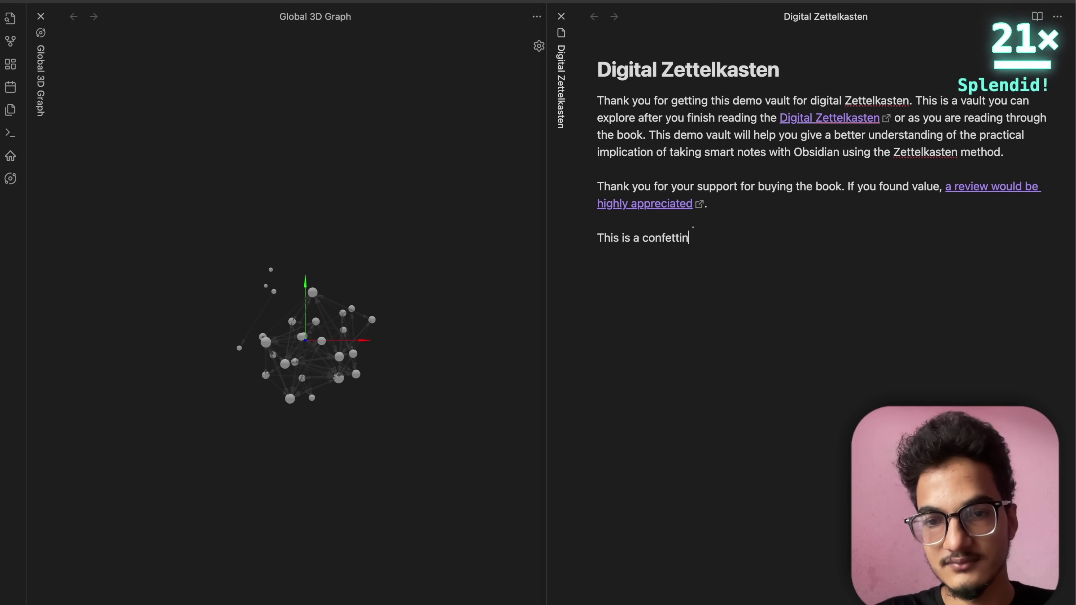
key("BackSpace")
type("effect.")
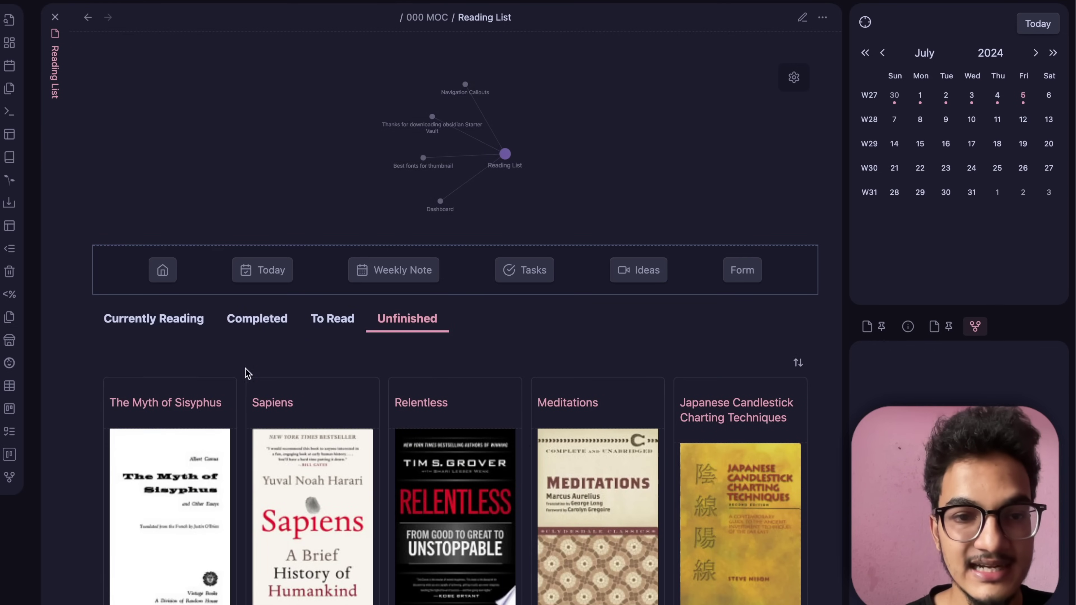
Step: Flip through the Currently Reading, Completed, To Read and Unfinished tabs of the Reading List
scroll(220, 297, "down", 3)
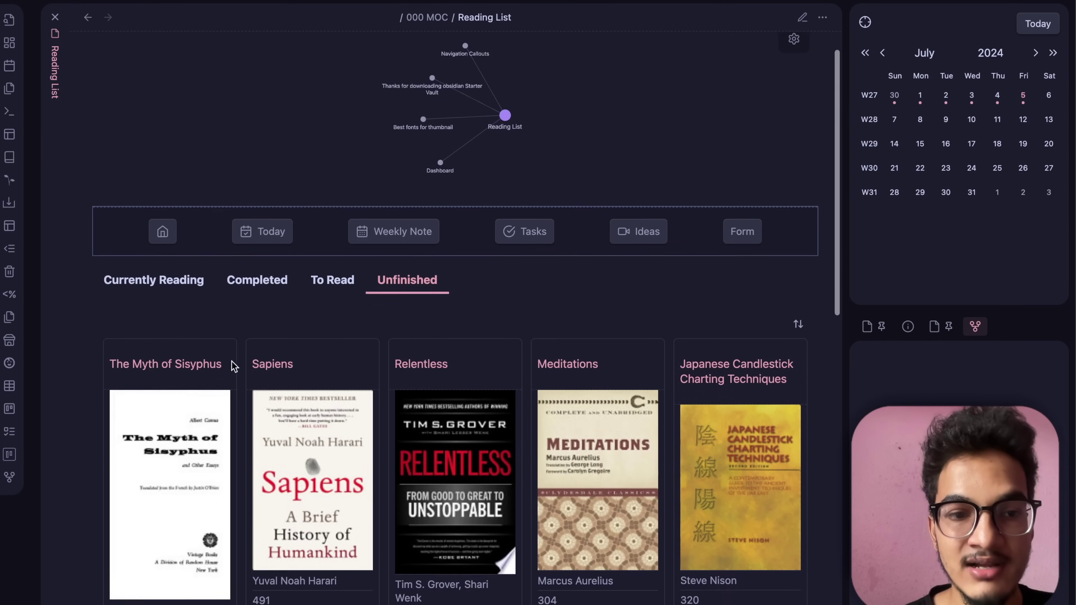
left_click(177, 186)
left_click(257, 187)
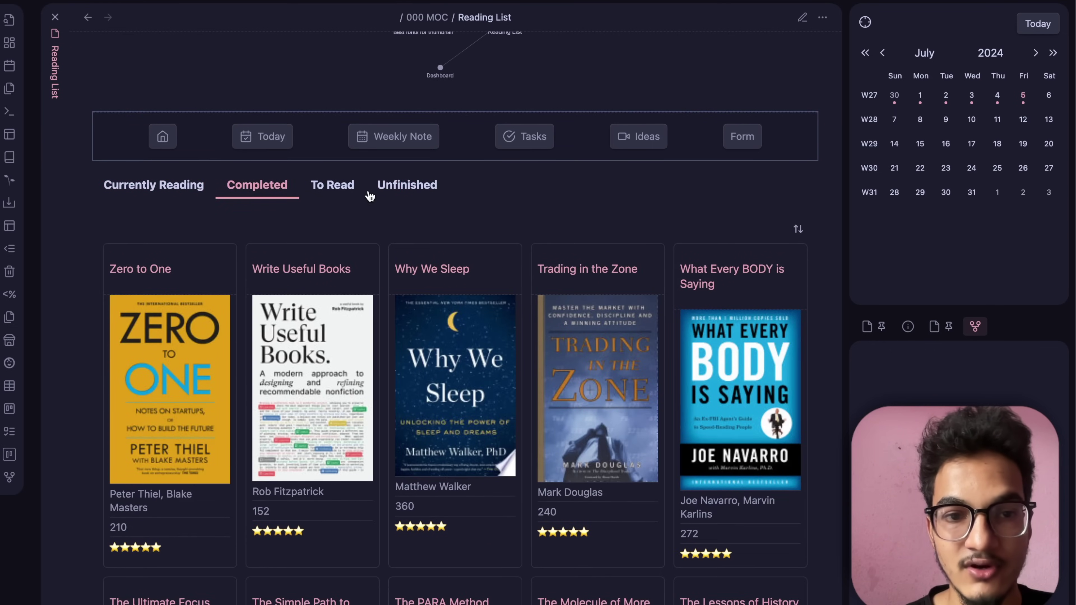
left_click(350, 196)
left_click(397, 191)
Step: Cycle through the book tabs again, then switch the note to editing mode with Ctrl+E
scroll(375, 237, "down", 2)
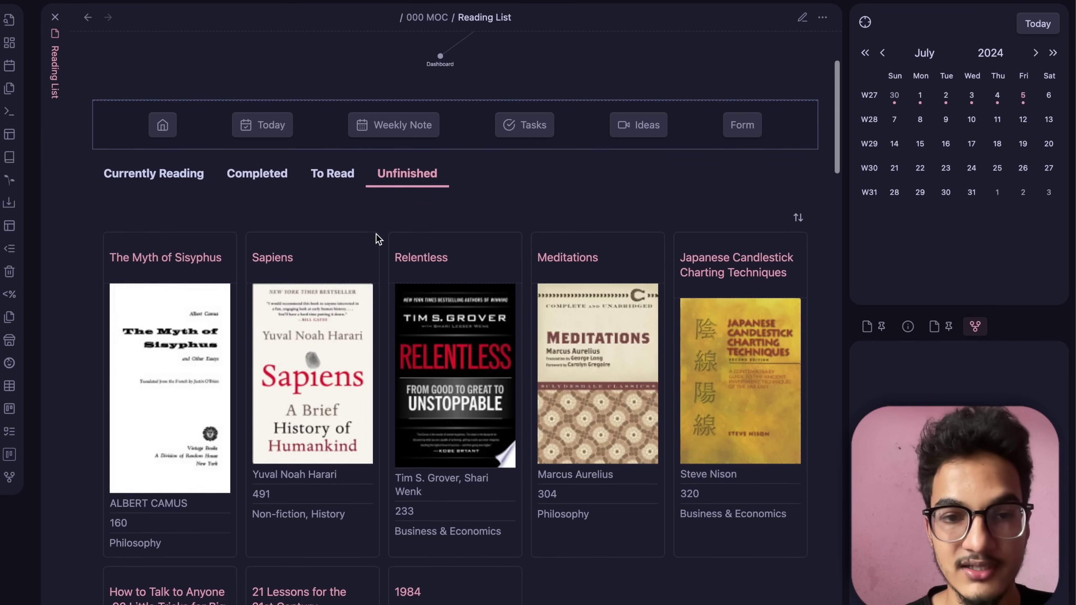
left_click(194, 127)
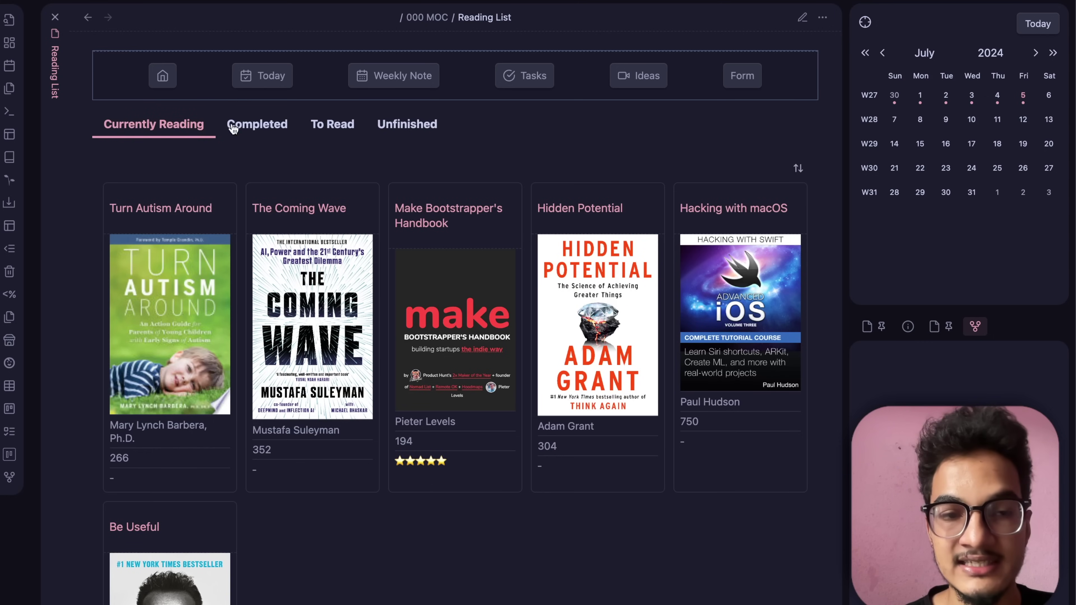
left_click(254, 128)
left_click(171, 127)
left_click(312, 127)
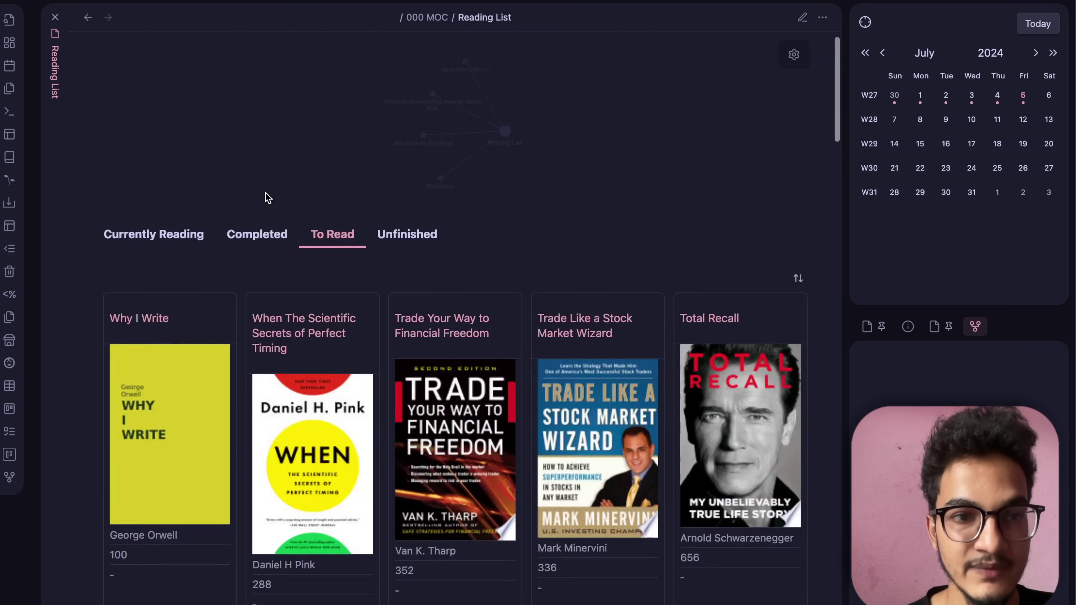
left_click(219, 191)
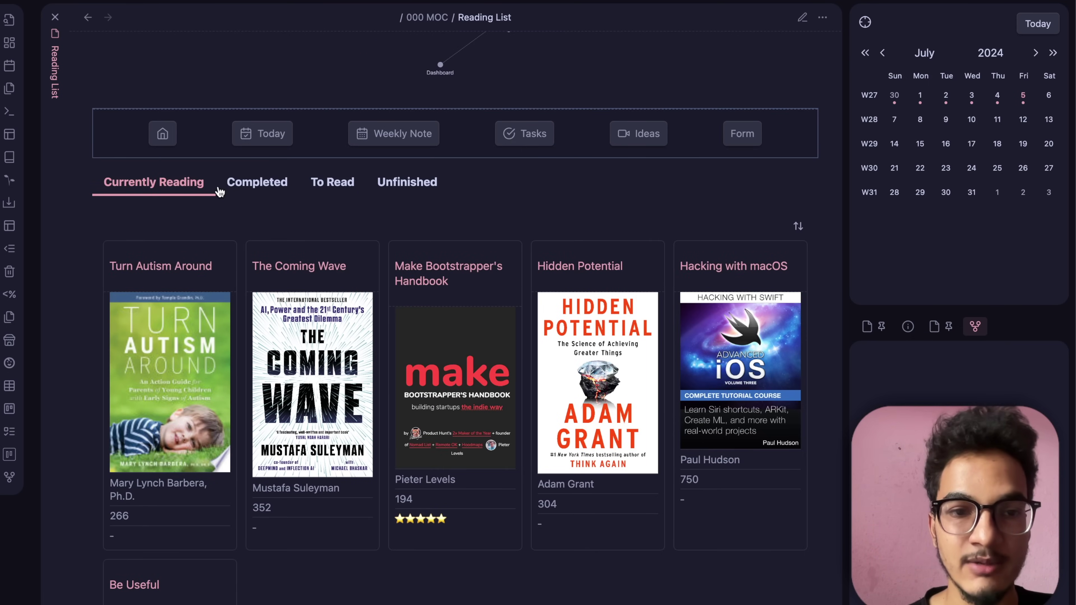
left_click(265, 187)
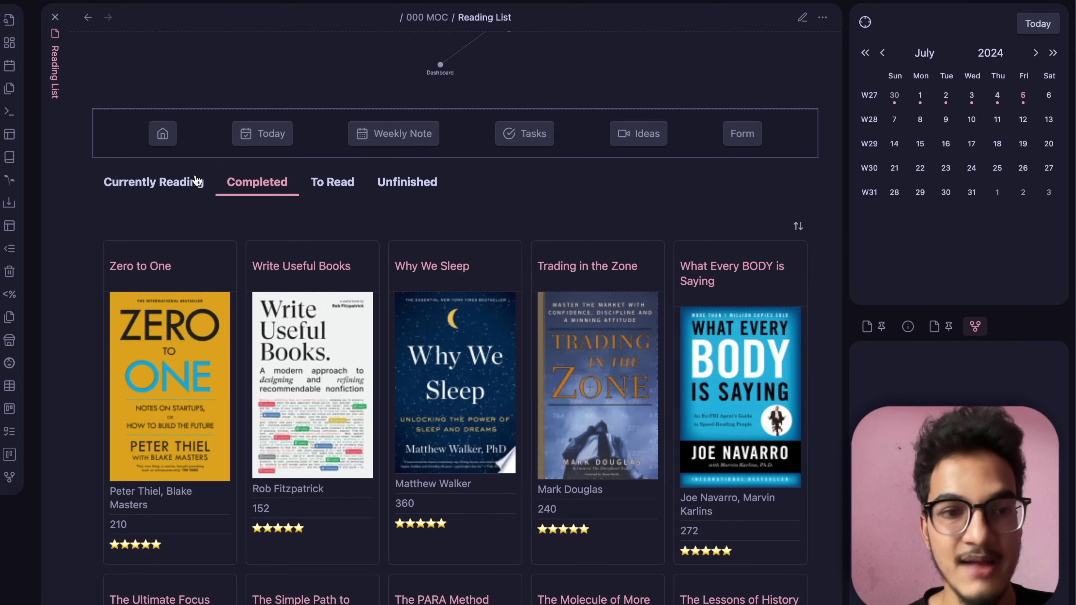
left_click(418, 183)
key("ctrl+e")
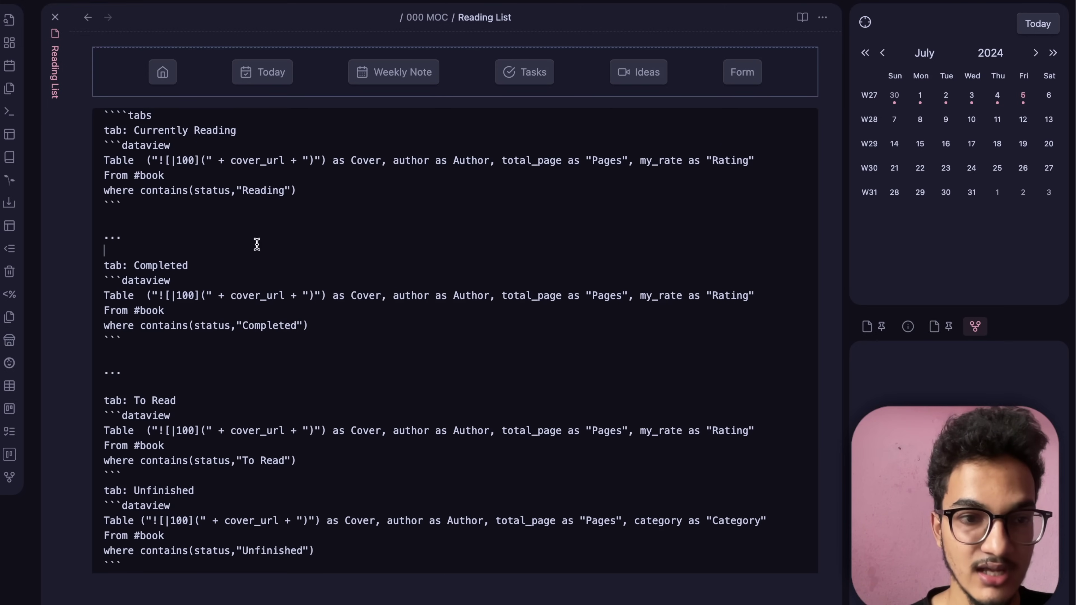
Step: Find the Tabs plugin in the community plugin browser and update it
scroll(286, 326, "up", 1)
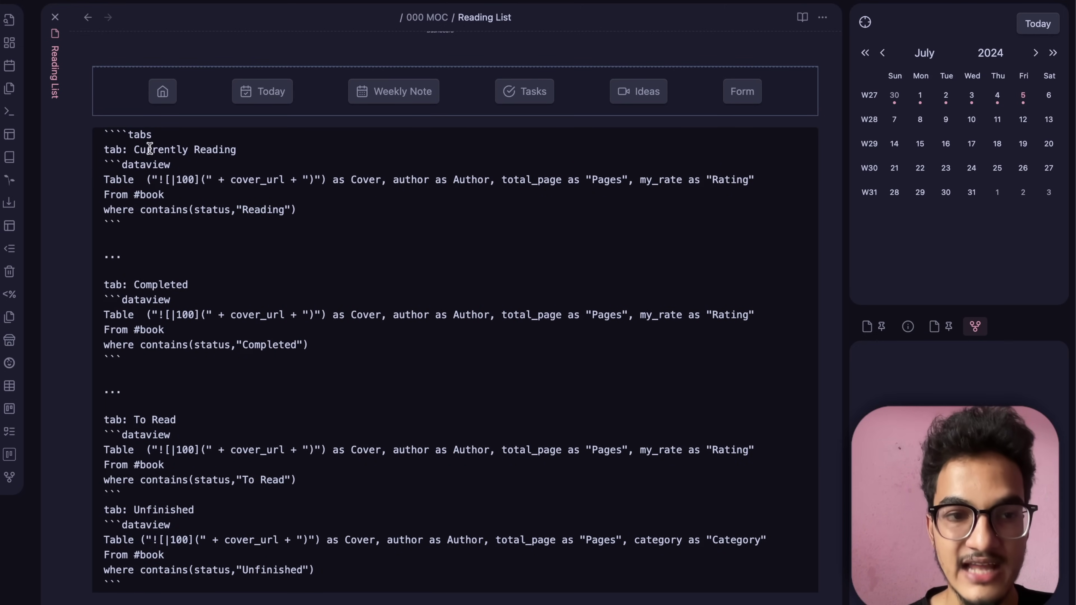
key("ctrl+comma")
left_click(864, 105)
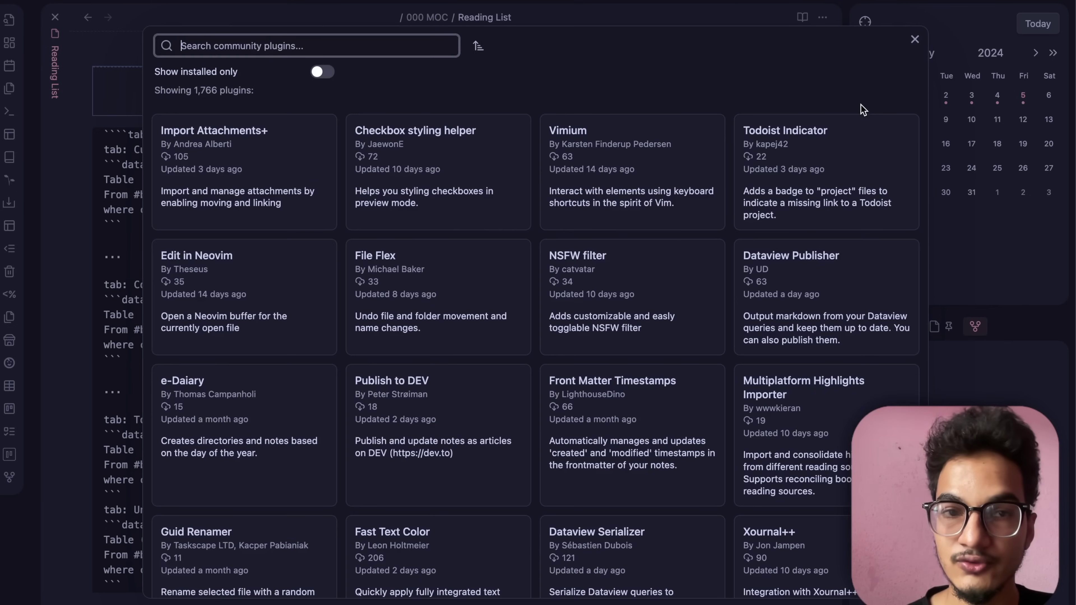
type("tabs")
left_click(193, 160)
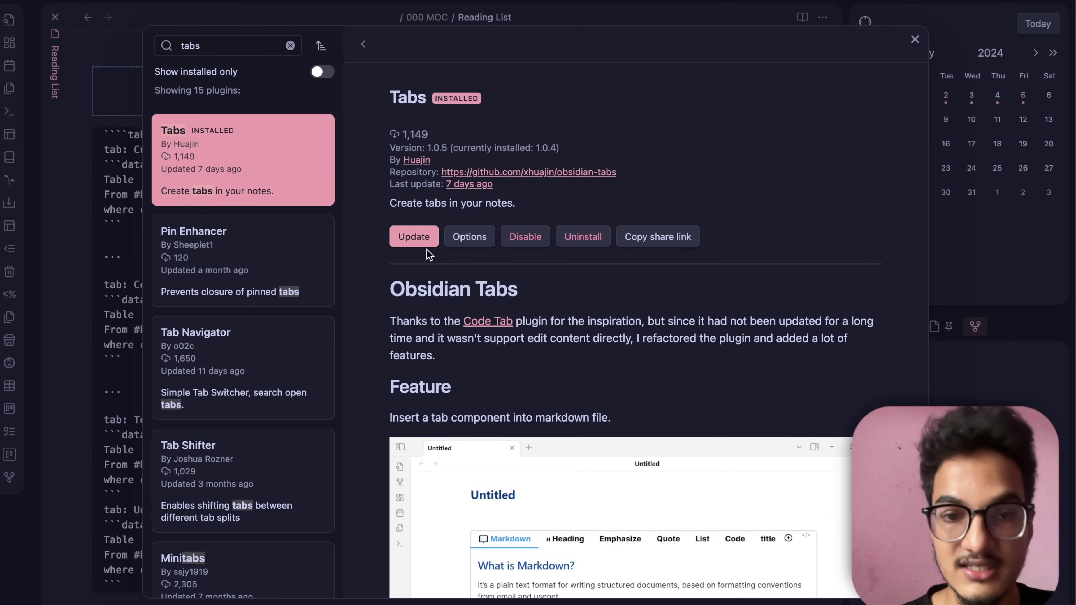
left_click(413, 236)
Step: Scroll to the Tabs Usage example and highlight its opening tabs line, tab name and closing fence
scroll(388, 320, "down", 2)
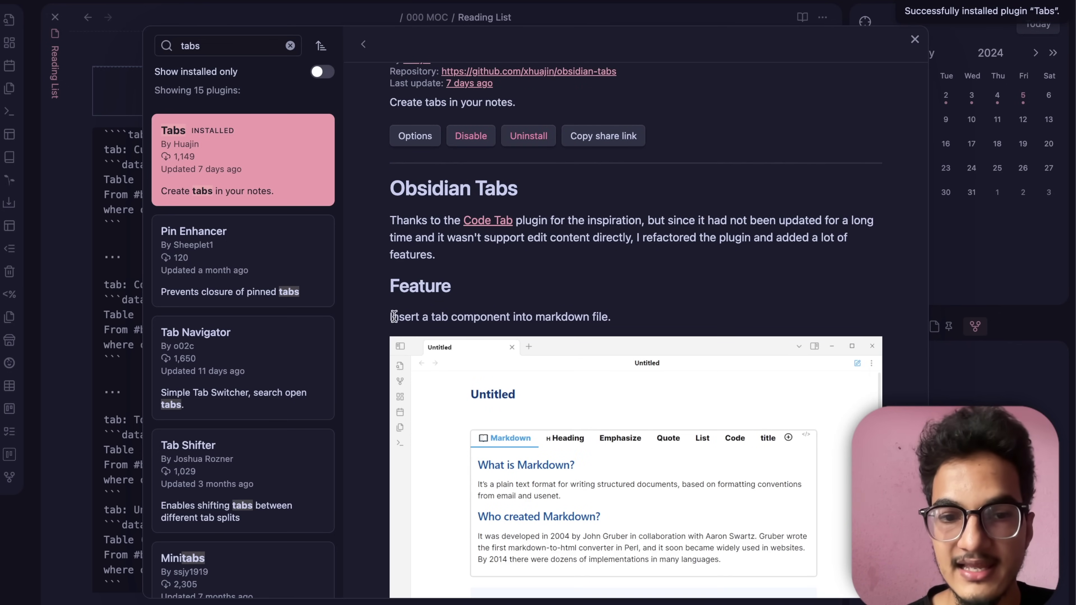
scroll(619, 327, "down", 10)
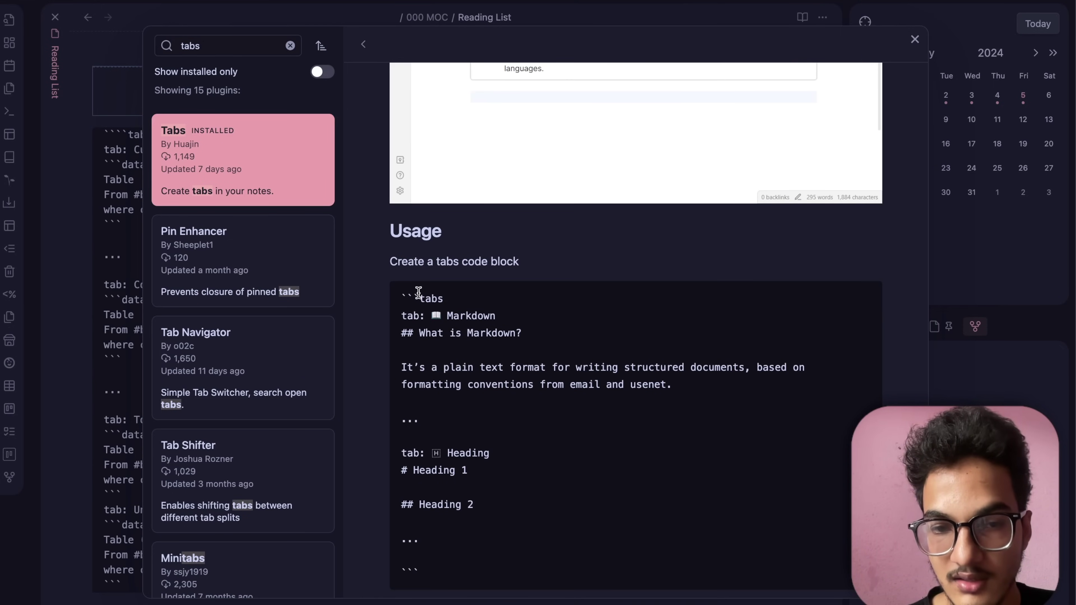
left_click_drag(404, 293, 683, 392)
left_click(682, 393)
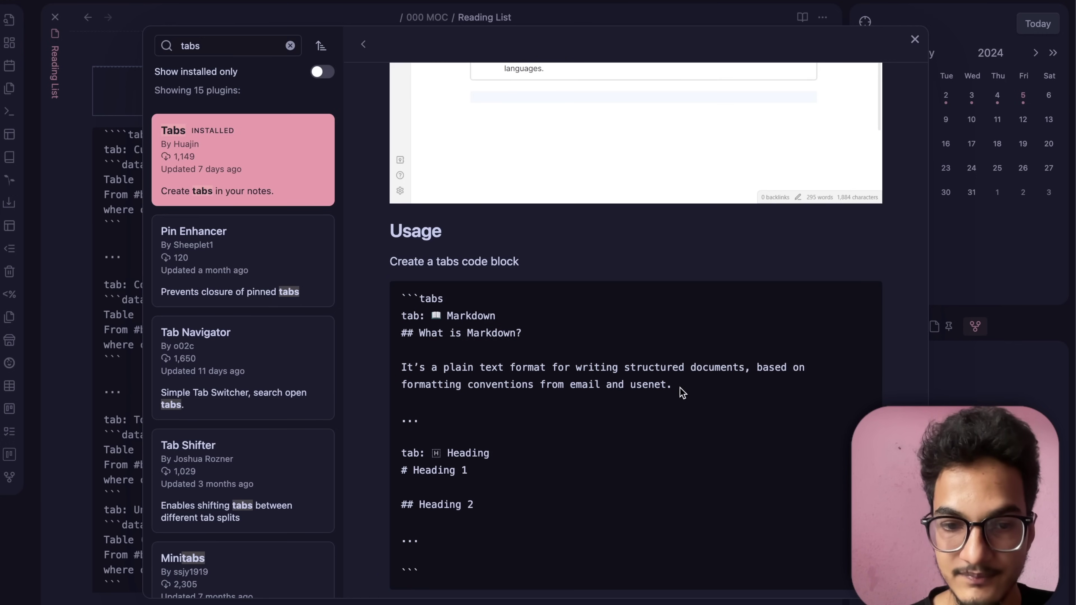
left_click_drag(439, 450, 505, 456)
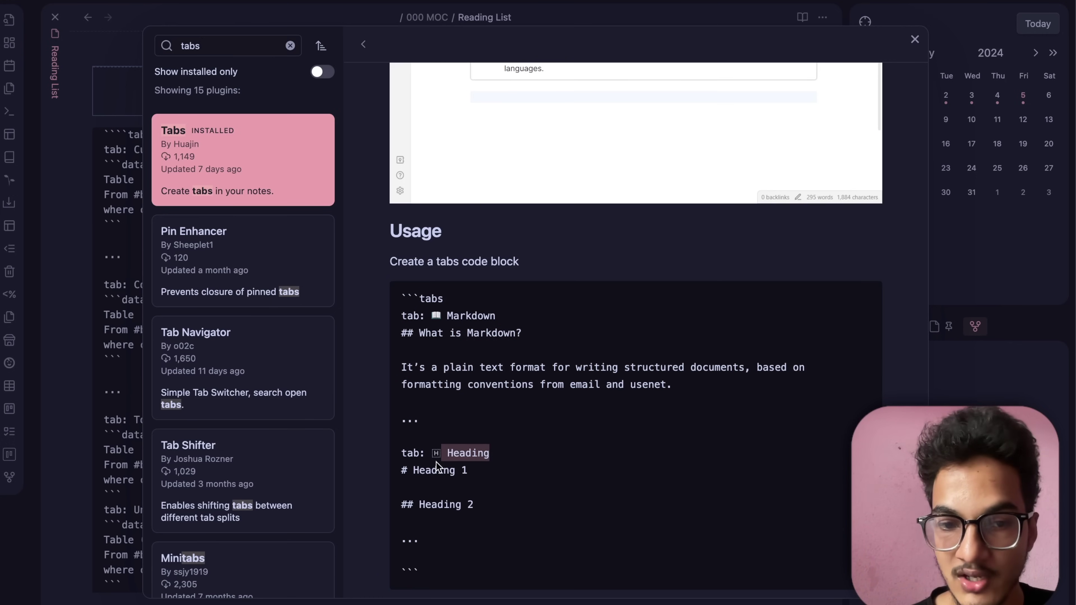
left_click_drag(418, 469, 471, 511)
scroll(474, 517, "down", 3)
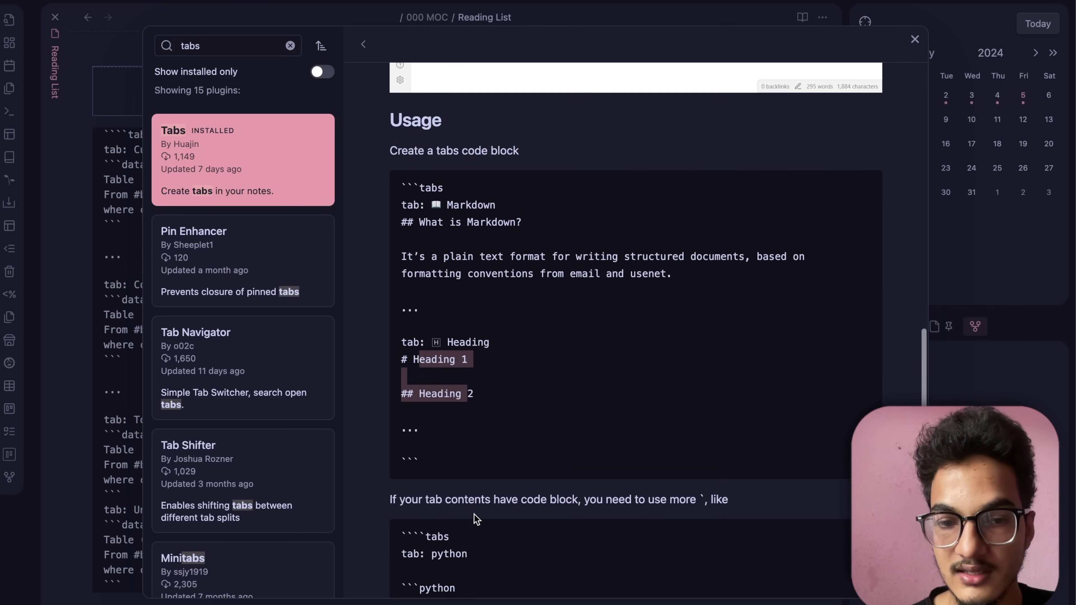
left_click(439, 459)
left_click_drag(439, 459, 391, 456)
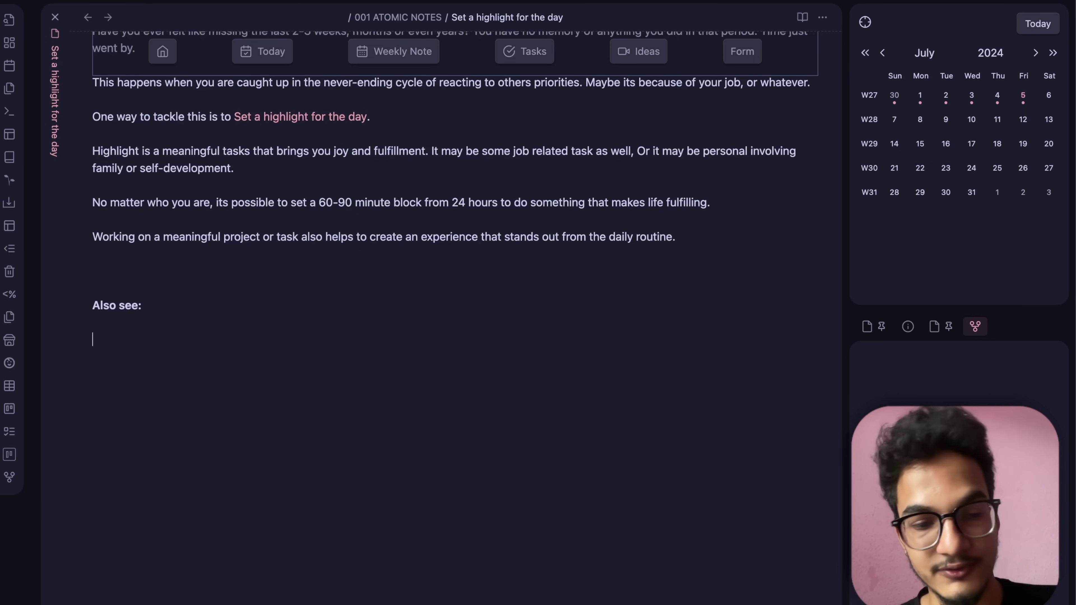
Step: Start a ```tabs block under Also see with Tab 1 holding 'This is a content of tab 1'
type("```")
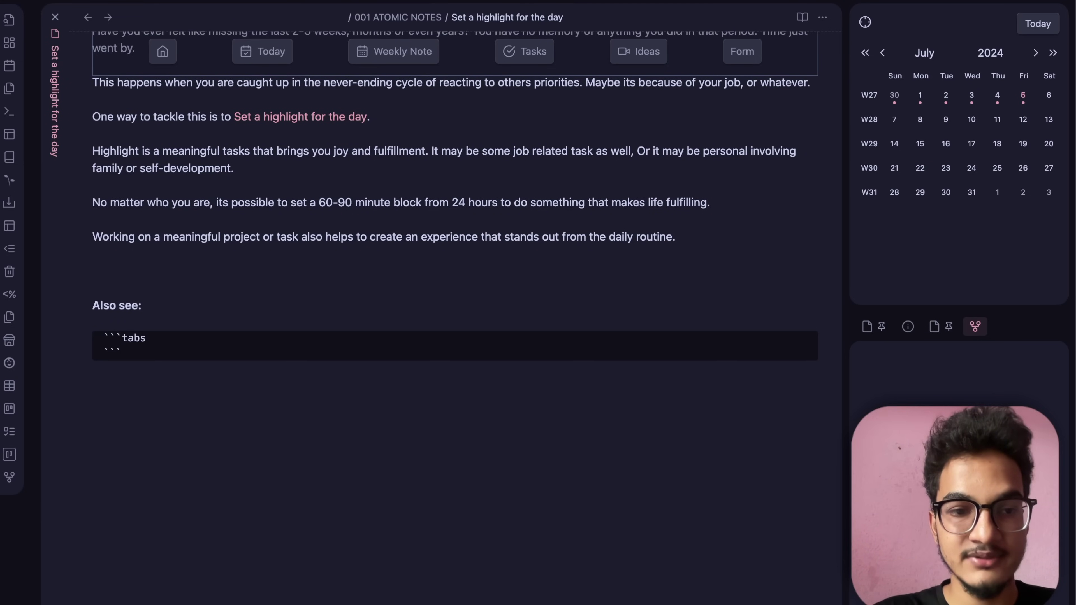
type("tabs")
key("Return")
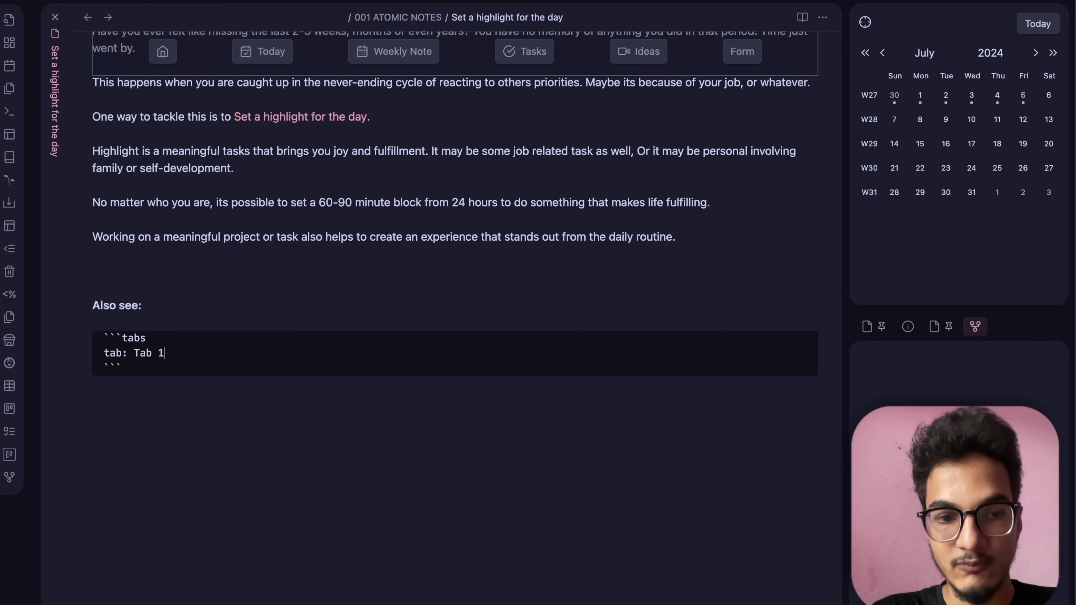
key("ctrl+e")
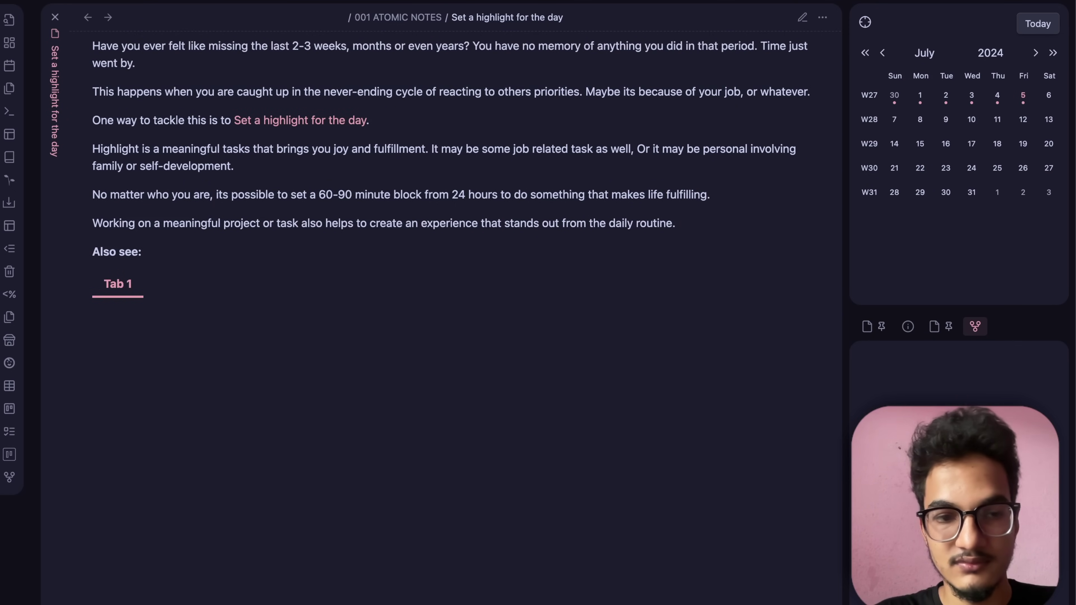
key("ctrl+e")
key("Return")
type("The")
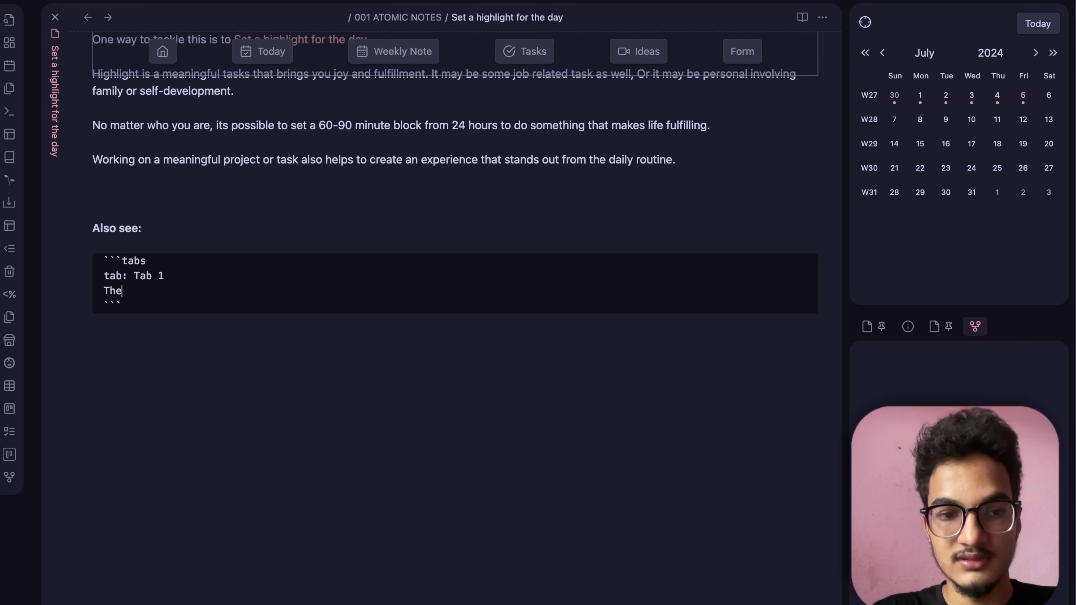
key("BackSpace")
type("is is a content o")
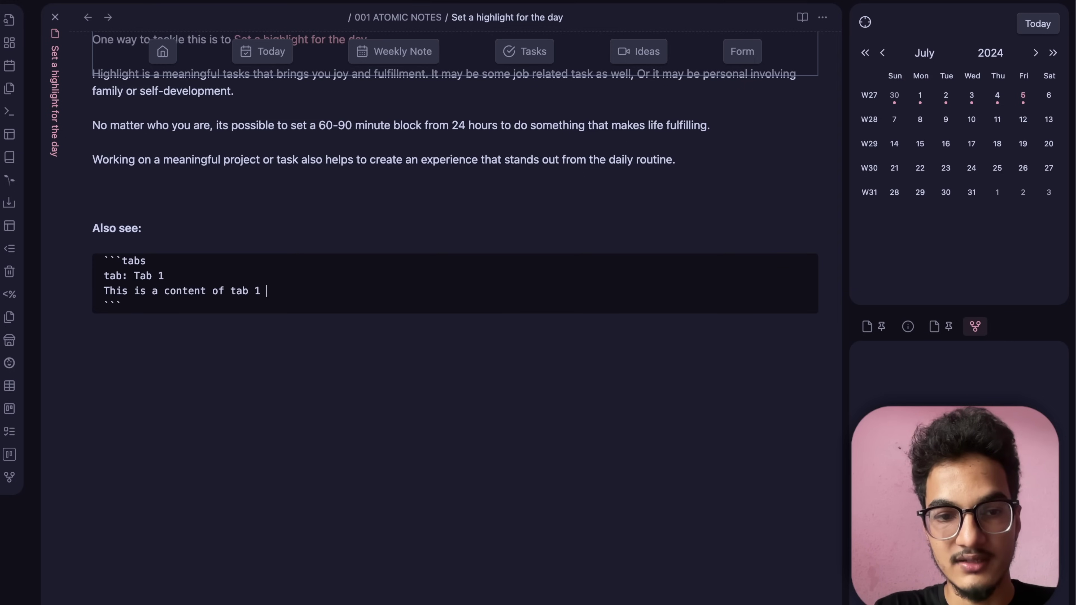
type("f tab 1")
Step: Add 'tab: Tab 2' with the line 'This is a content of tab 2'
key("Return")
key("Return")
type("T")
key("BackSpace")
type("tab")
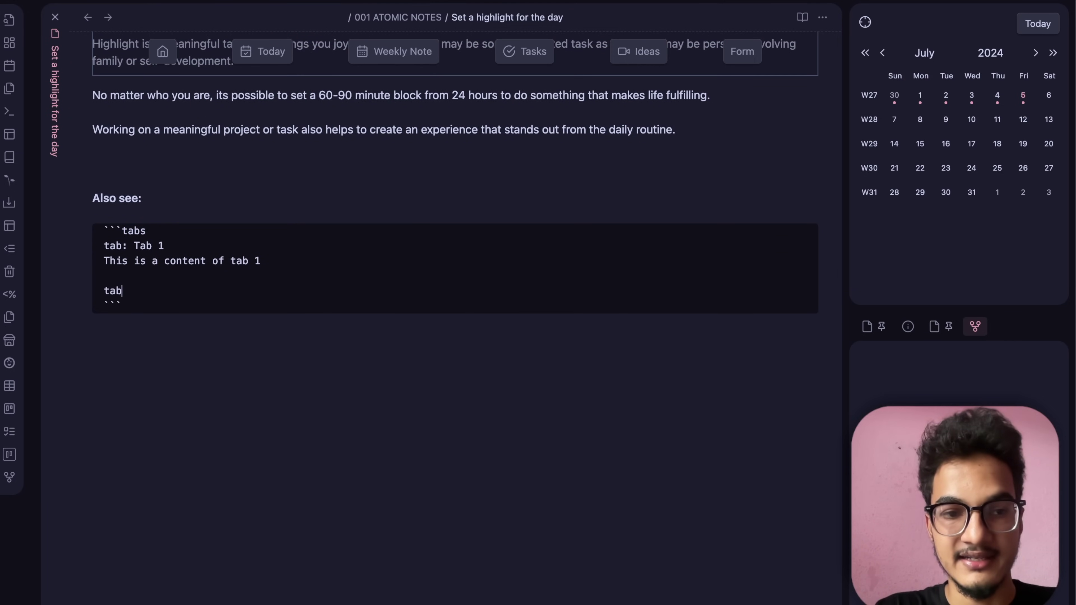
type(": Tab ")
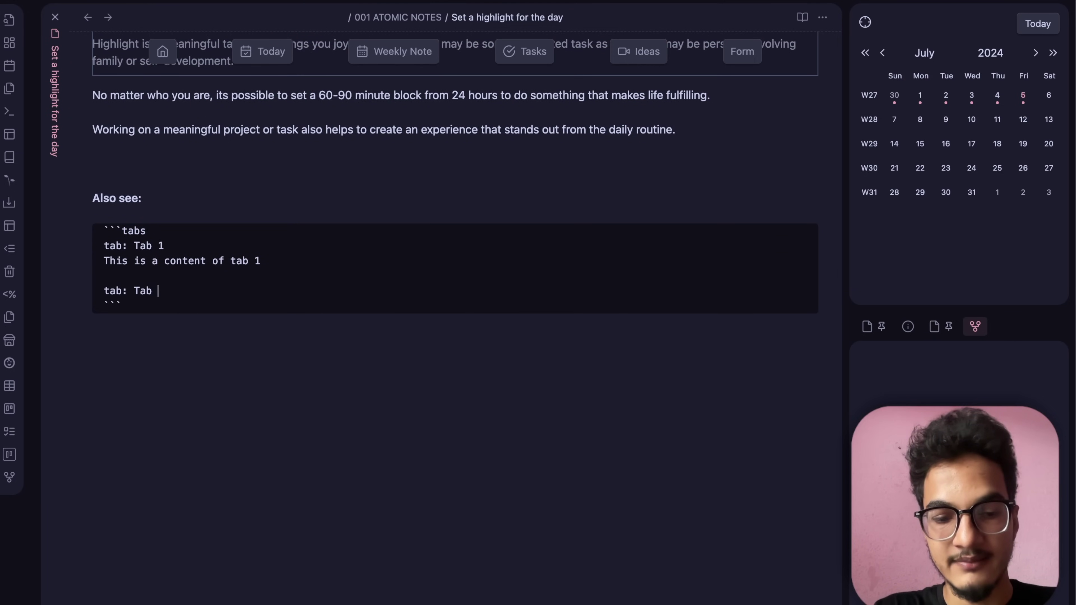
type("2")
key("Return")
type("This is a content of tab")
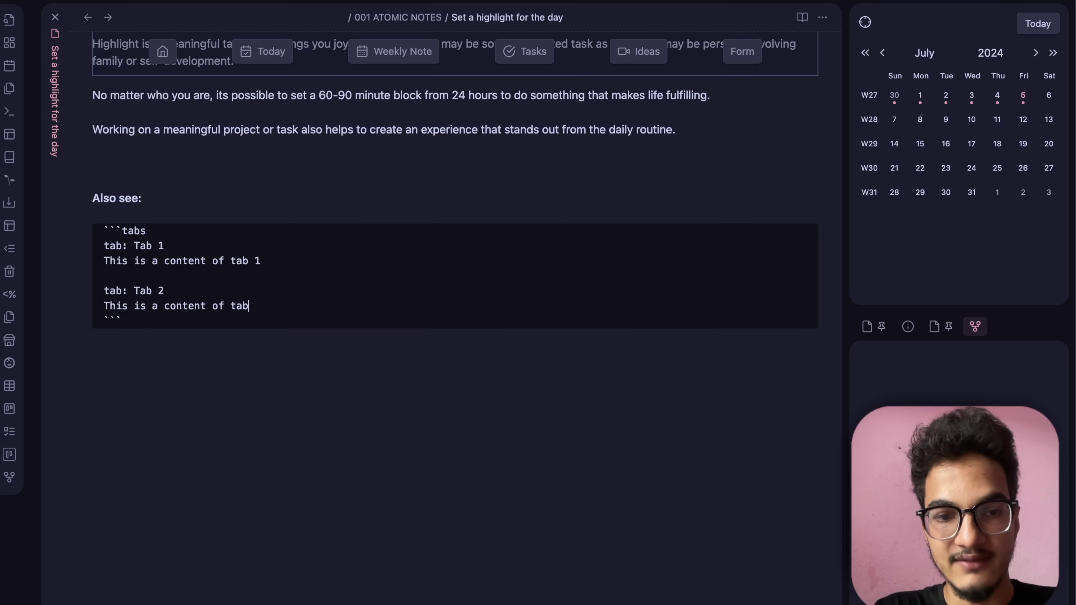
type(" 2")
Step: Check both tabs in reading view by switching between Tab 1 and Tab 2, then return to editing
key("ctrl+e")
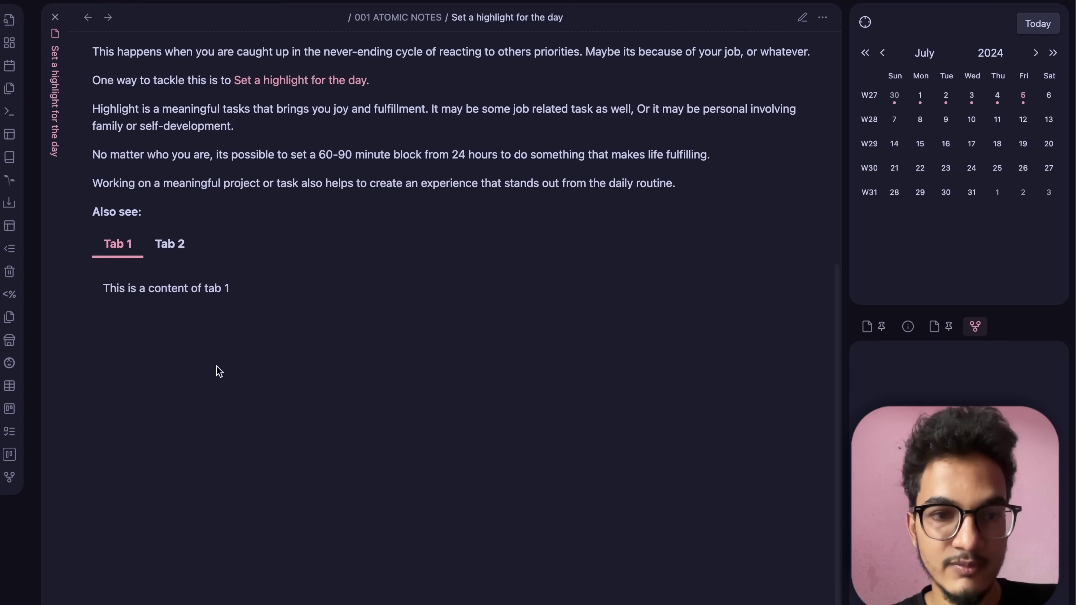
left_click(169, 246)
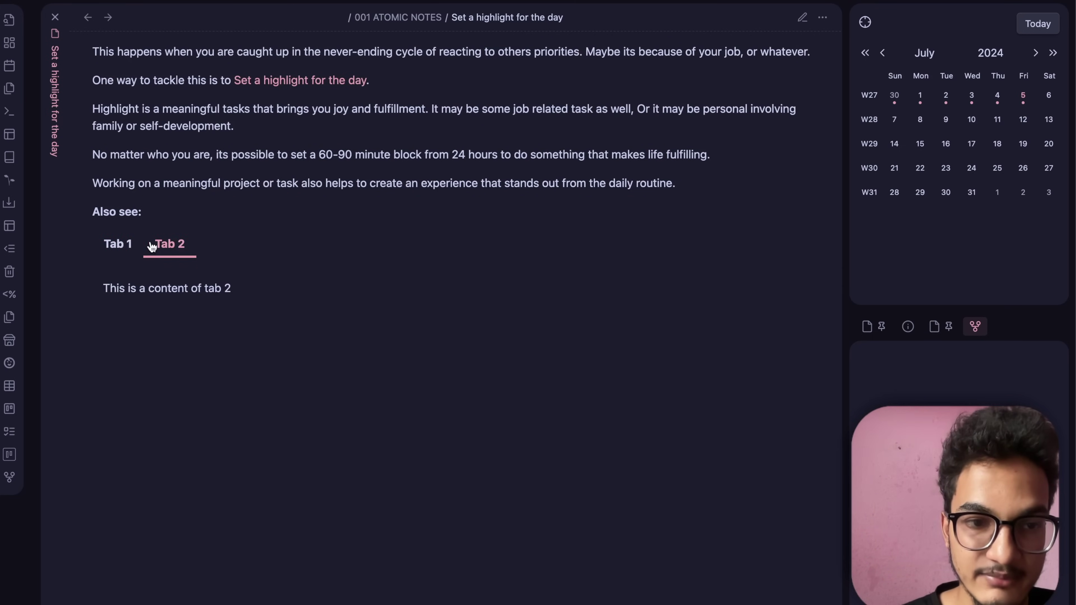
left_click(127, 247)
left_click(155, 249)
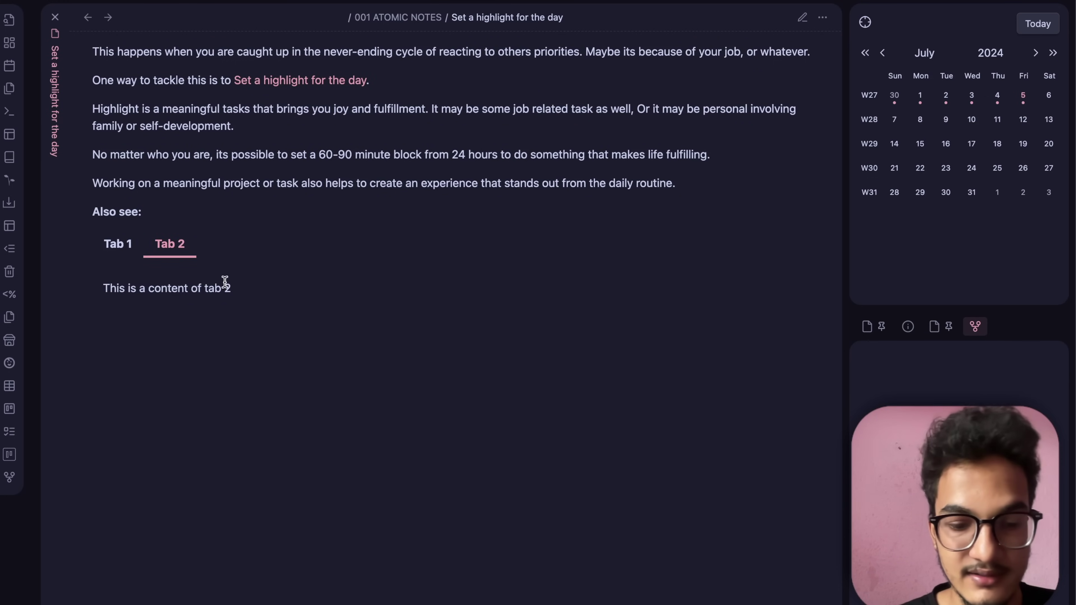
key("ctrl+e")
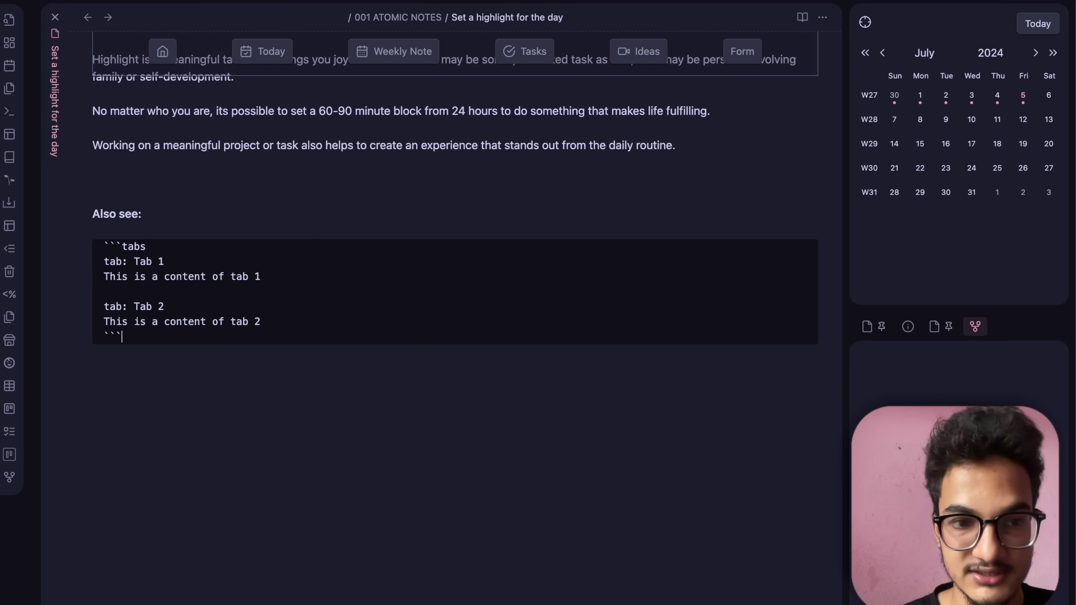
Step: Add two 'new tab' tabs after Tab 2 with the + button and check them in reading view
left_click(92, 330)
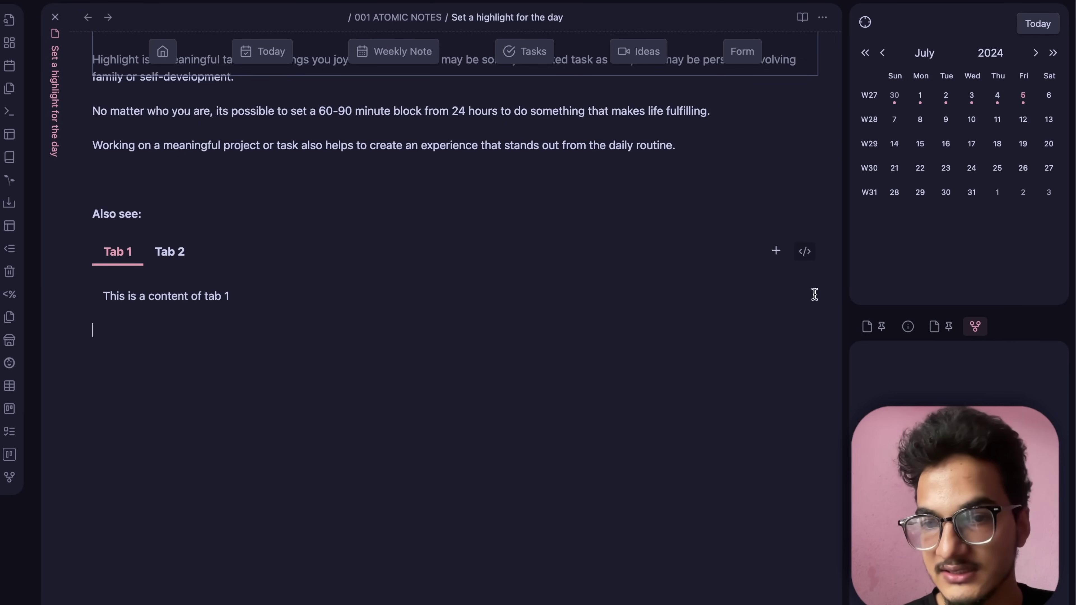
left_click(778, 254)
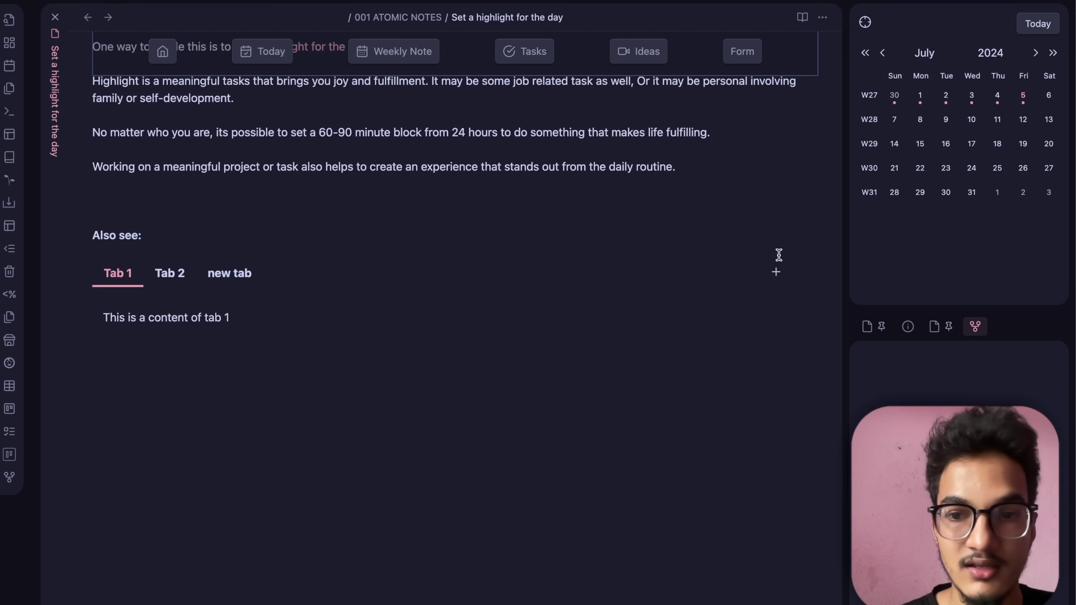
left_click(779, 278)
left_click(228, 274)
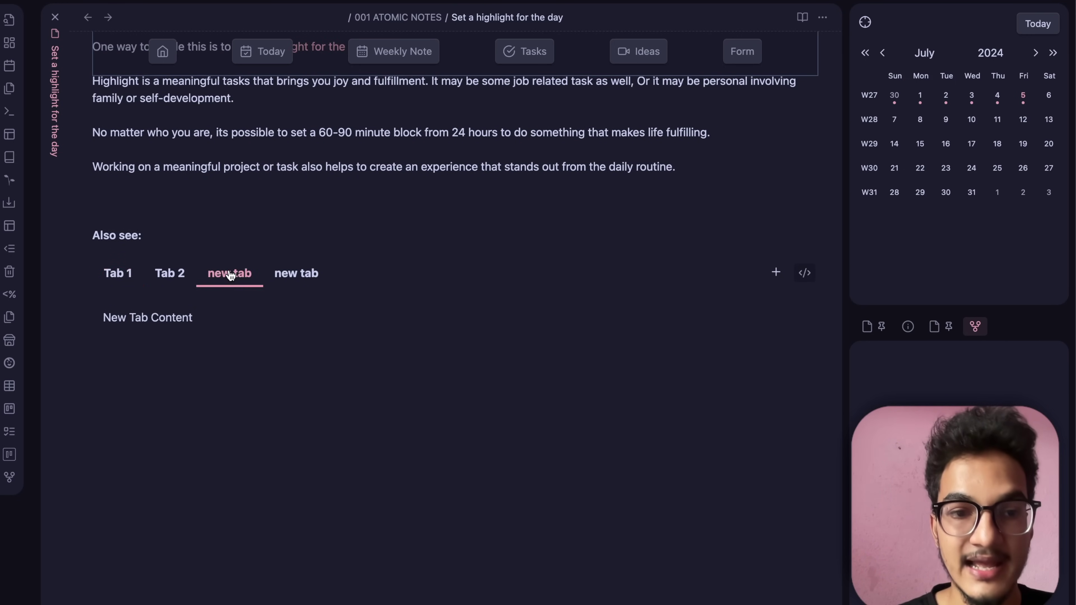
key("ctrl+e")
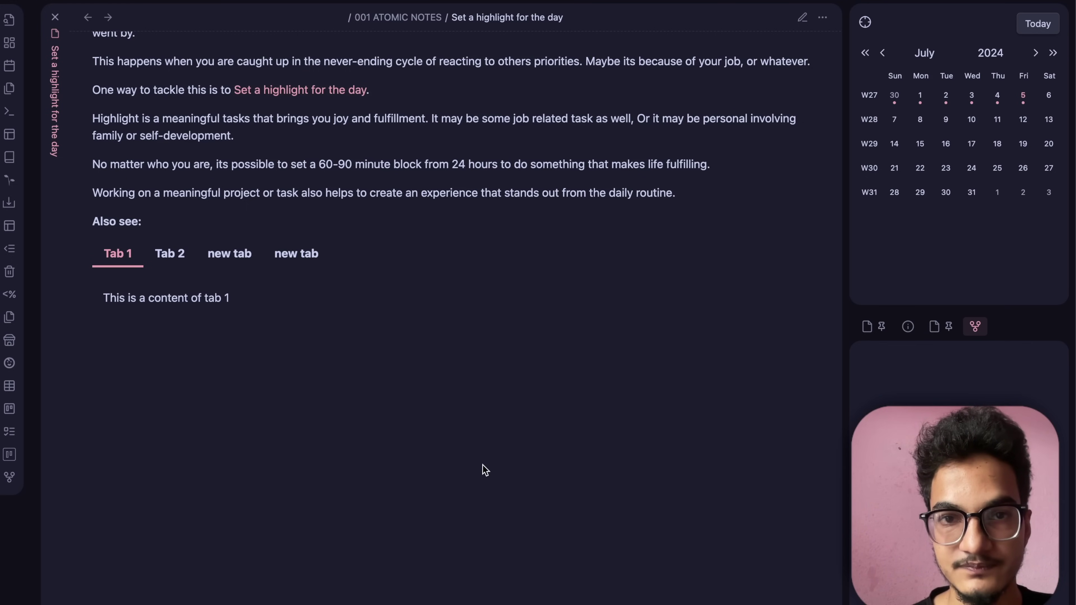
key("ctrl+e")
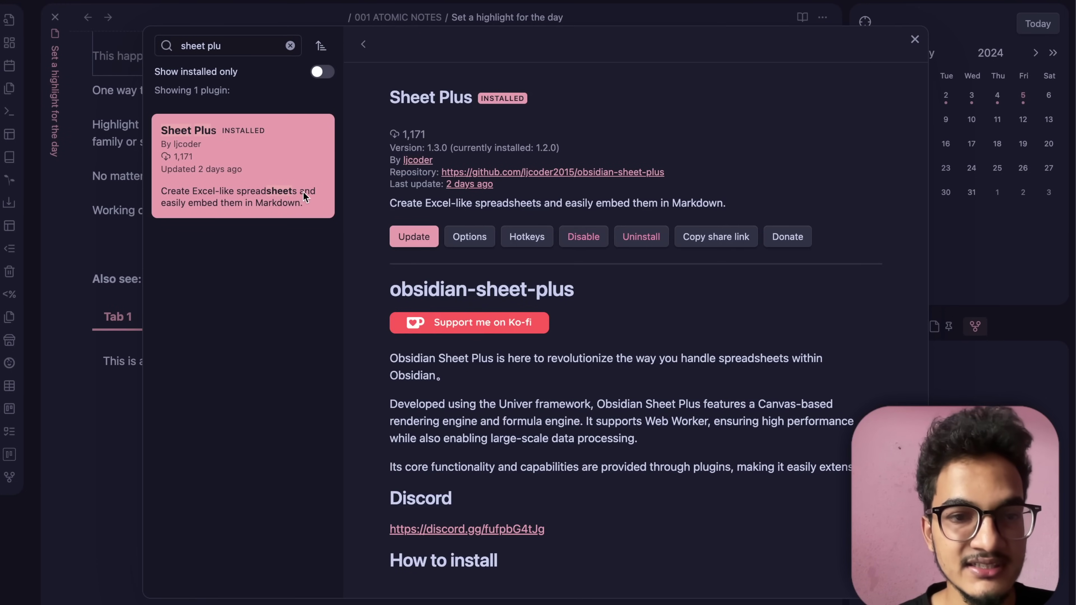
Step: Skim the Sheet Plus README, highlighting the Web Worker support sentence, then close the browser
scroll(432, 378, "down", 1)
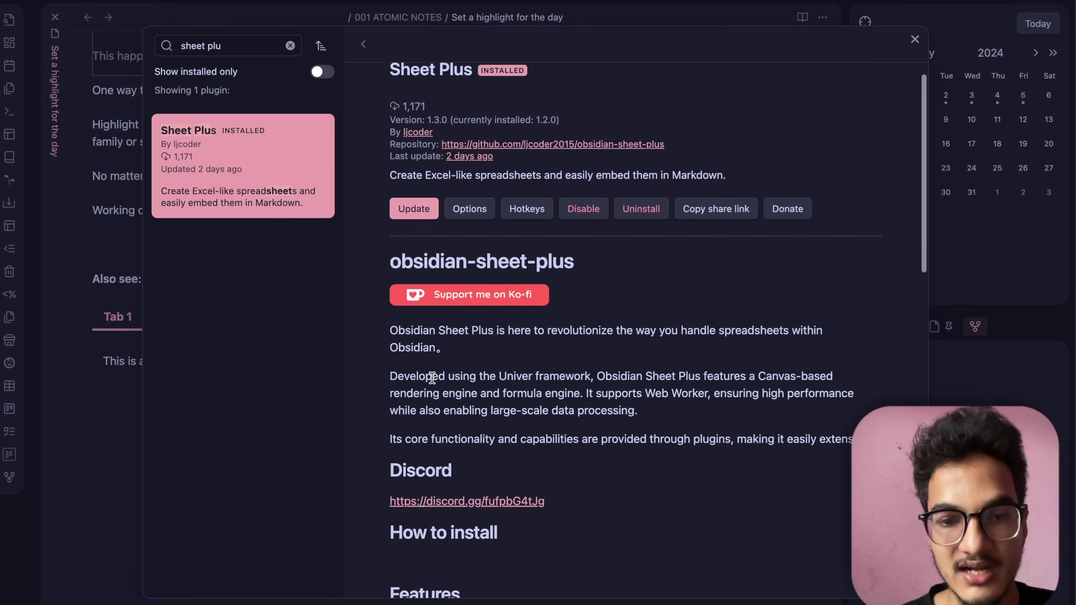
scroll(432, 377, "down", 3)
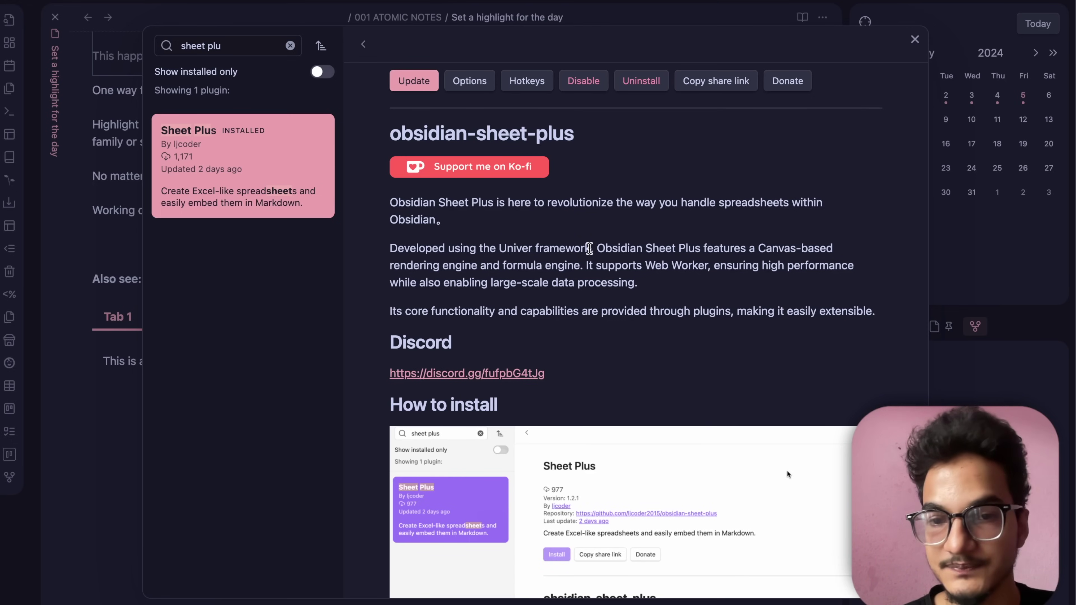
scroll(589, 248, "down", 2)
scroll(623, 233, "down", 1)
left_click_drag(585, 172, 688, 198)
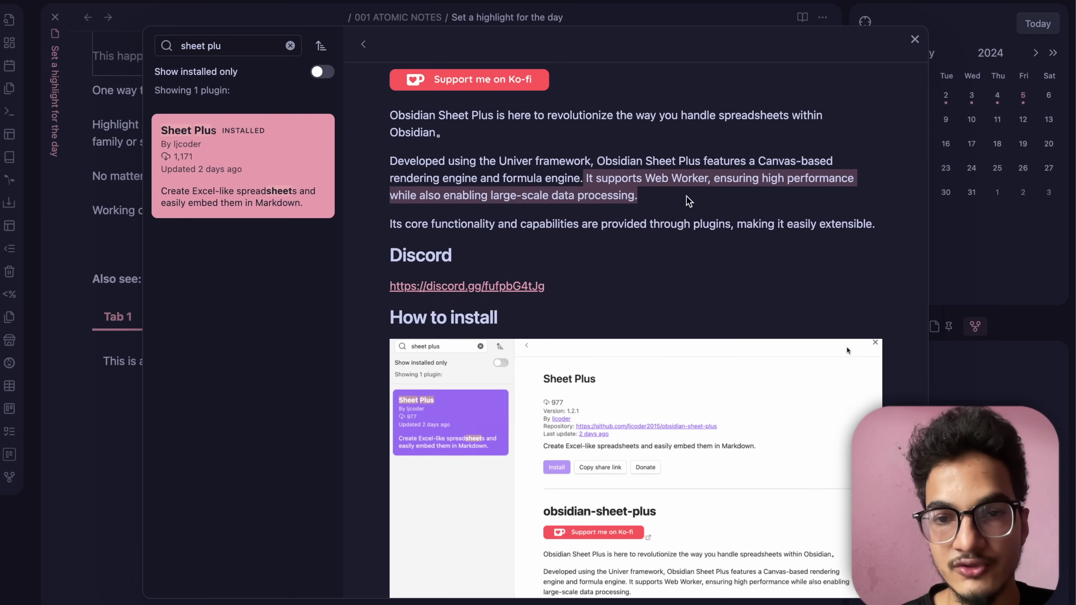
left_click(689, 198)
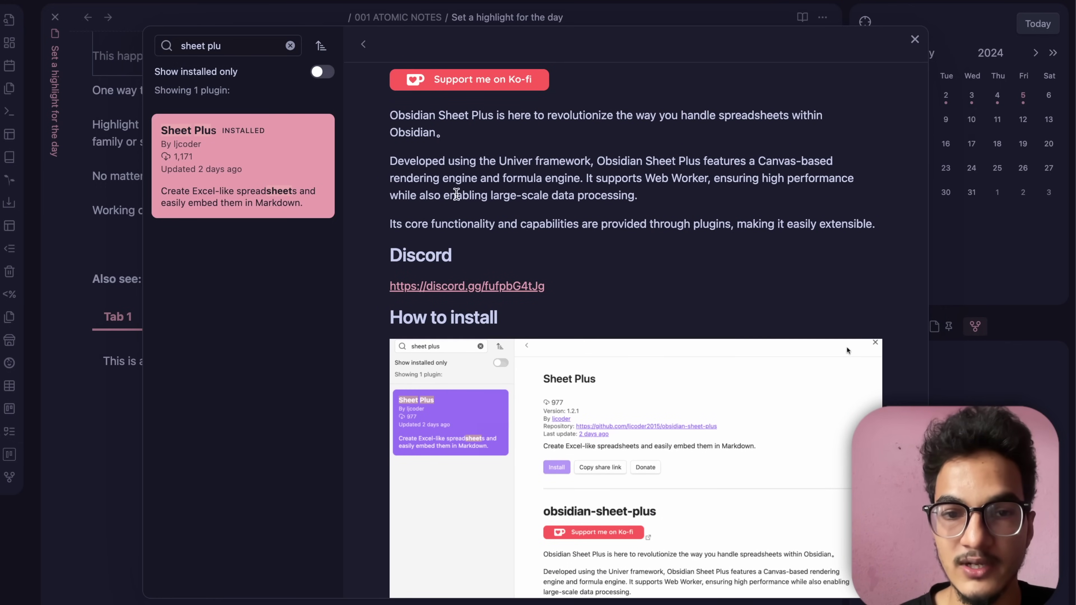
left_click_drag(585, 178, 633, 195)
left_click(622, 193)
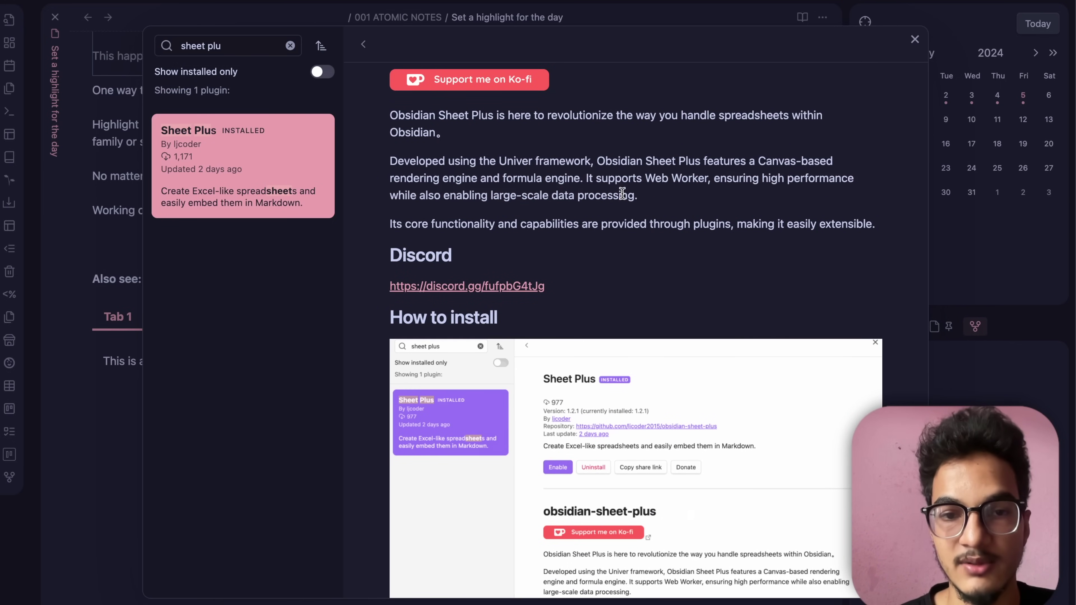
scroll(622, 193, "down", 2)
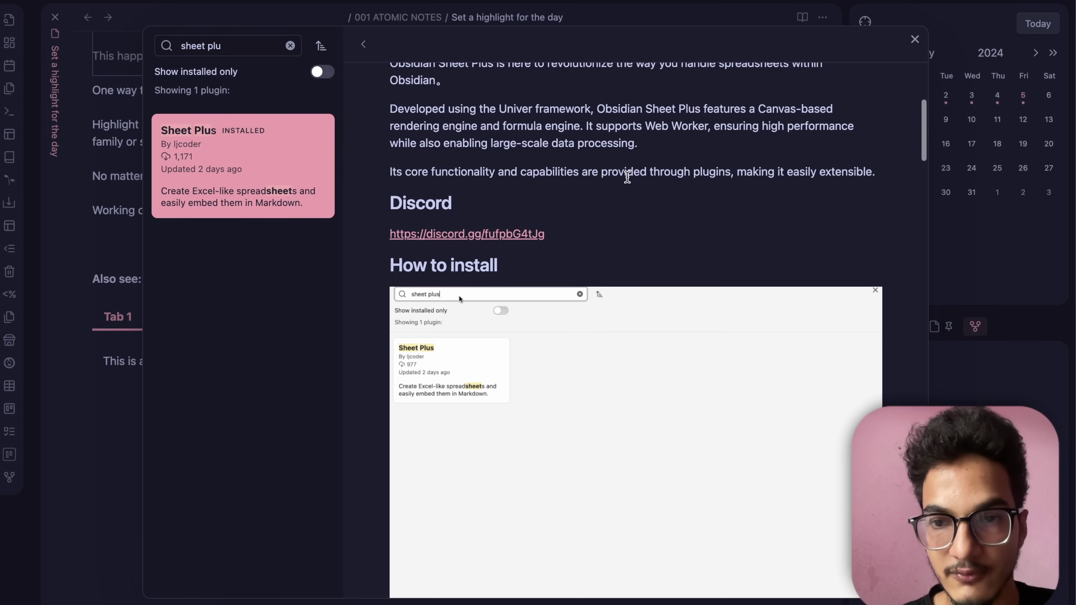
key("Escape")
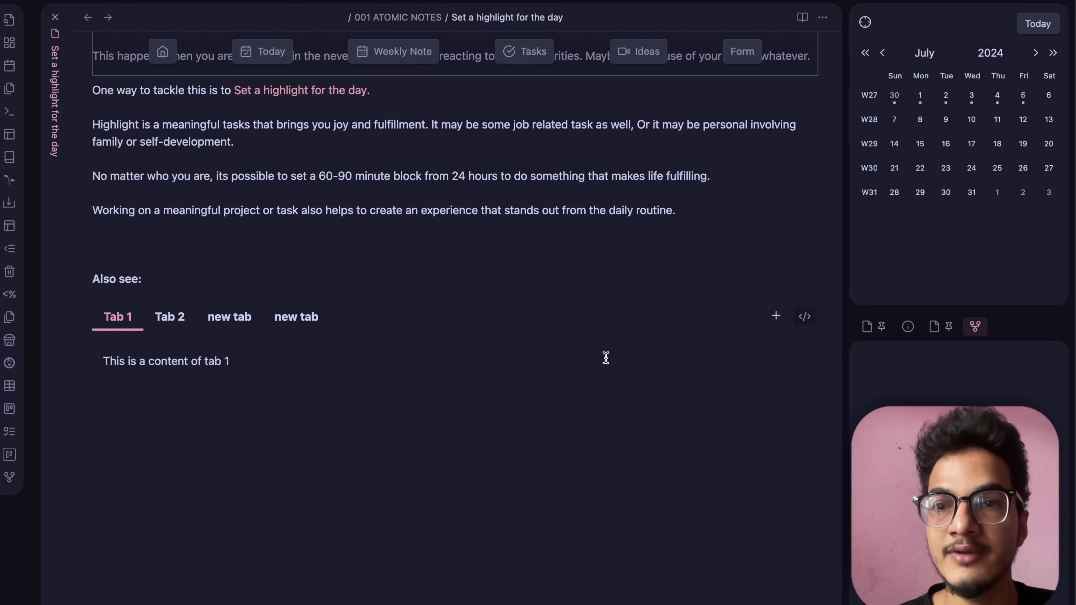
Step: Create a new Sheet Plus excel file from the command palette
key("super+p")
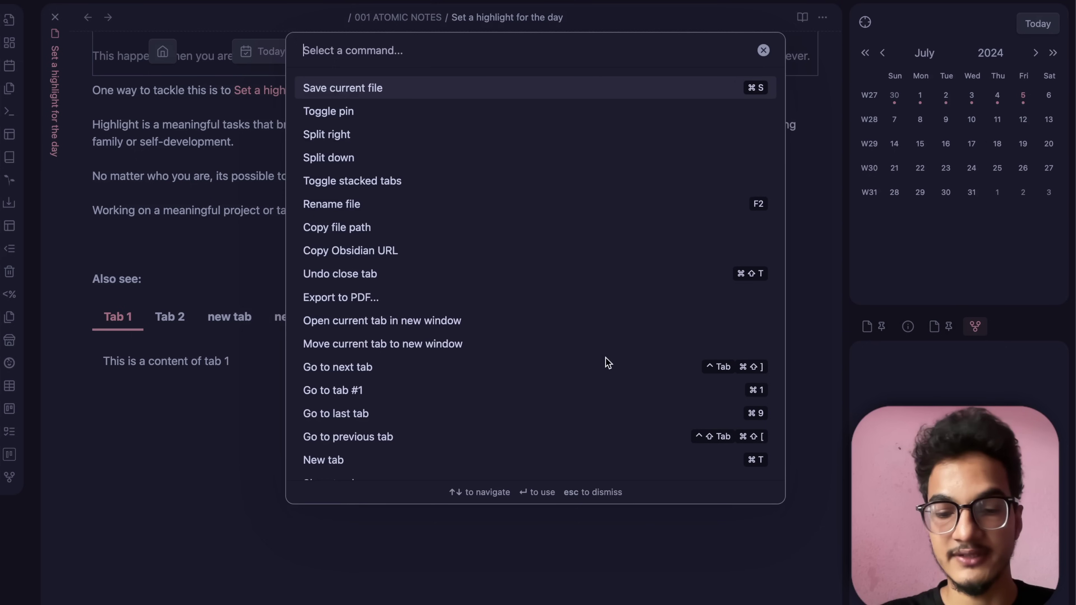
type("sheet")
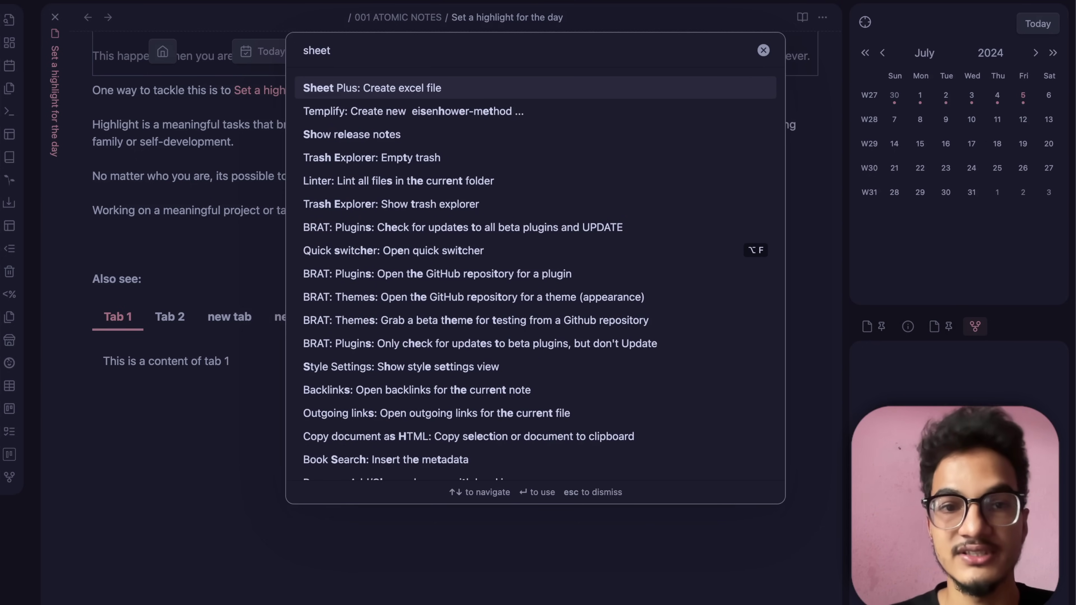
left_click(385, 90)
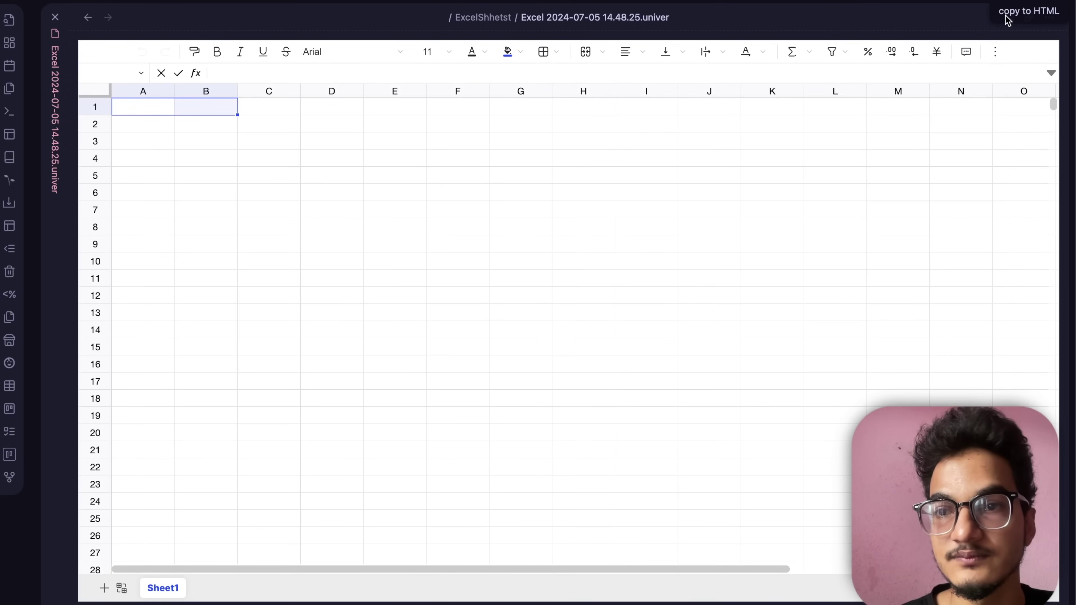
Step: Enter 1, 2, 3 in cells A1:A3 and drag the series down column A to row 19
left_click(137, 127)
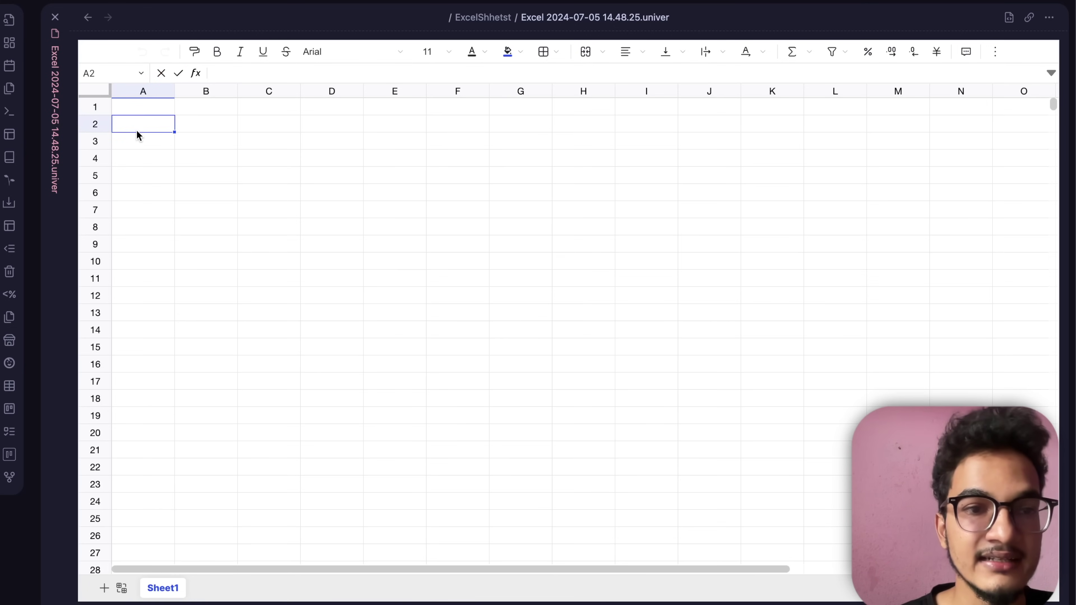
double_click(137, 130)
double_click(135, 141)
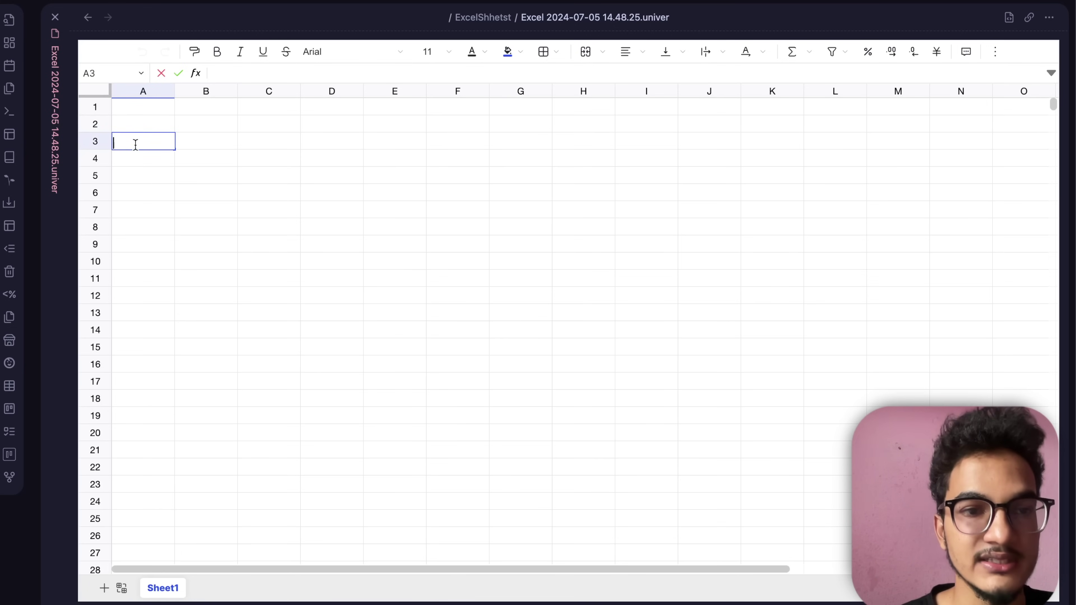
left_click(146, 111)
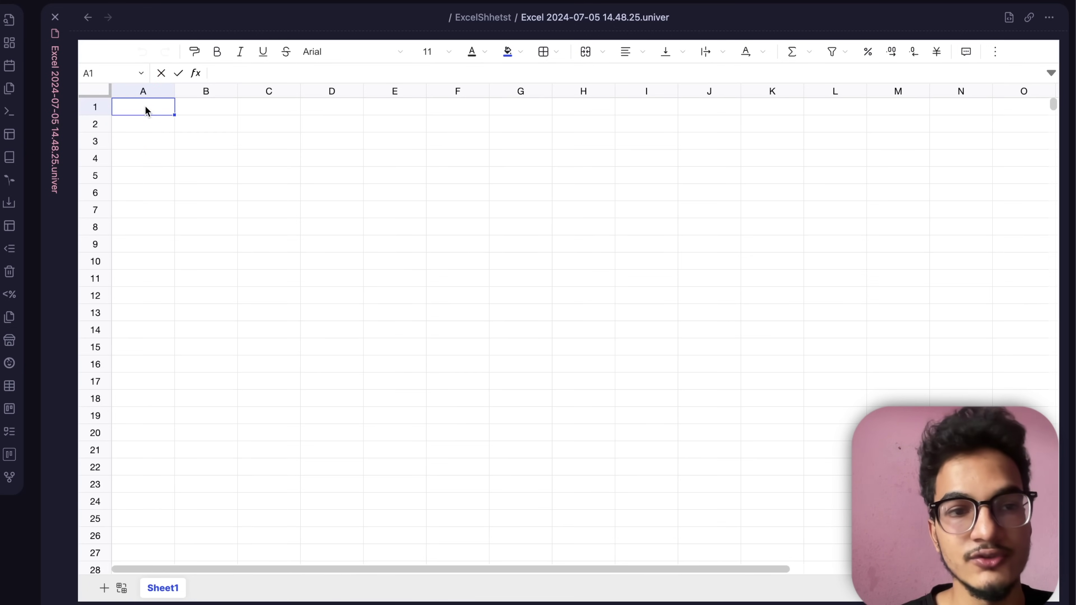
type("1")
left_click(146, 139)
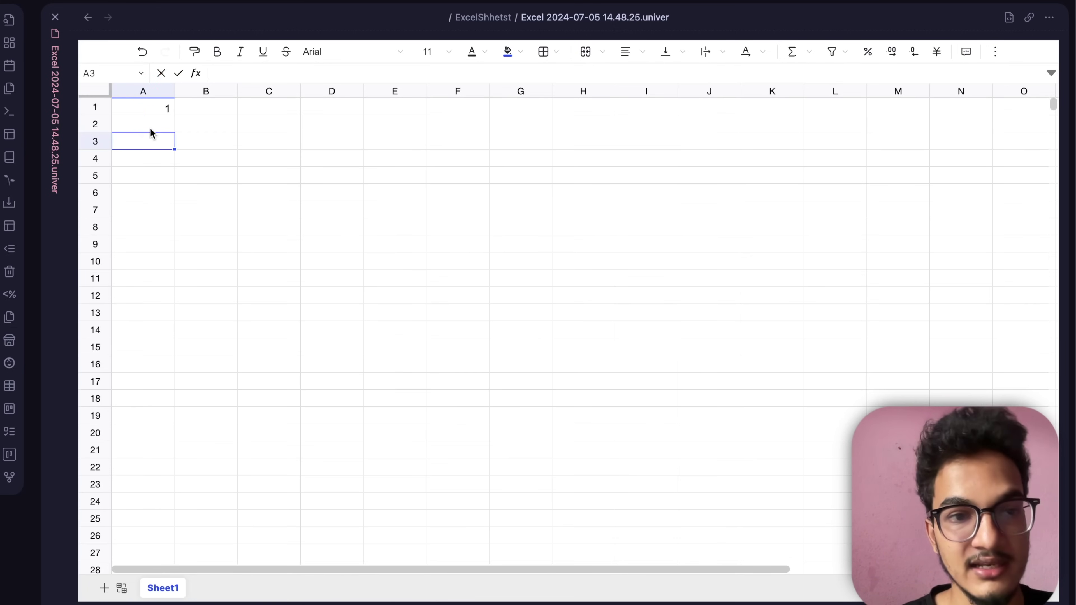
type("3")
left_click(171, 178)
left_click(163, 110)
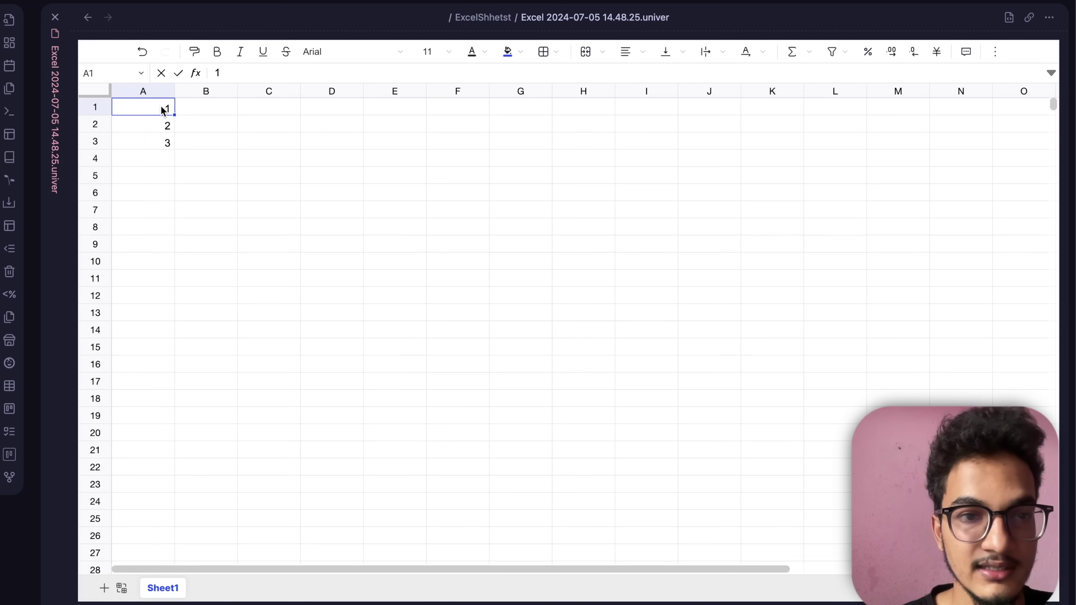
left_click(162, 124)
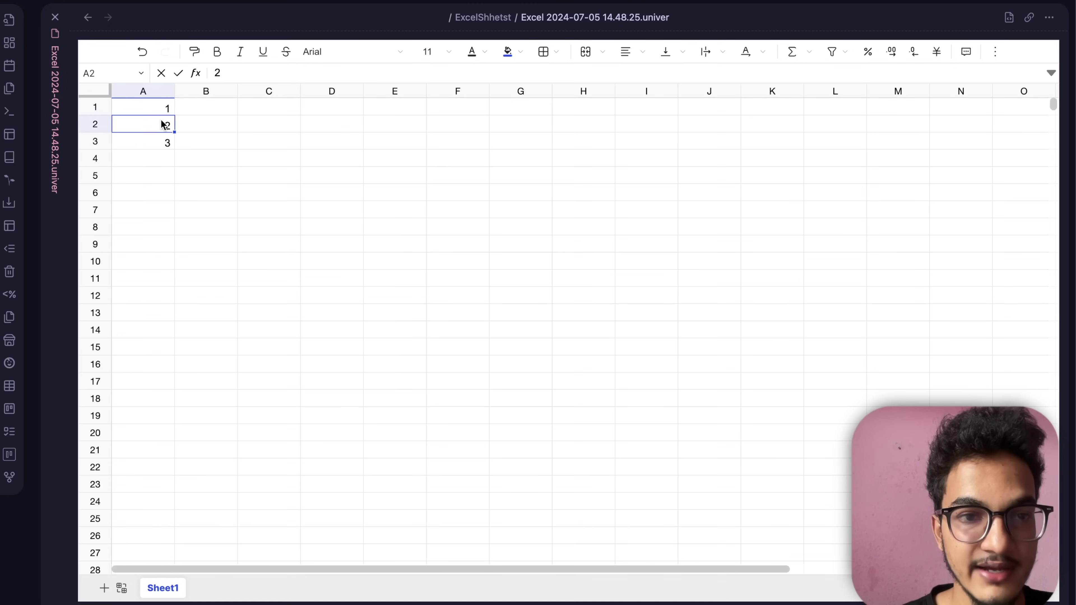
left_click_drag(160, 106, 169, 423)
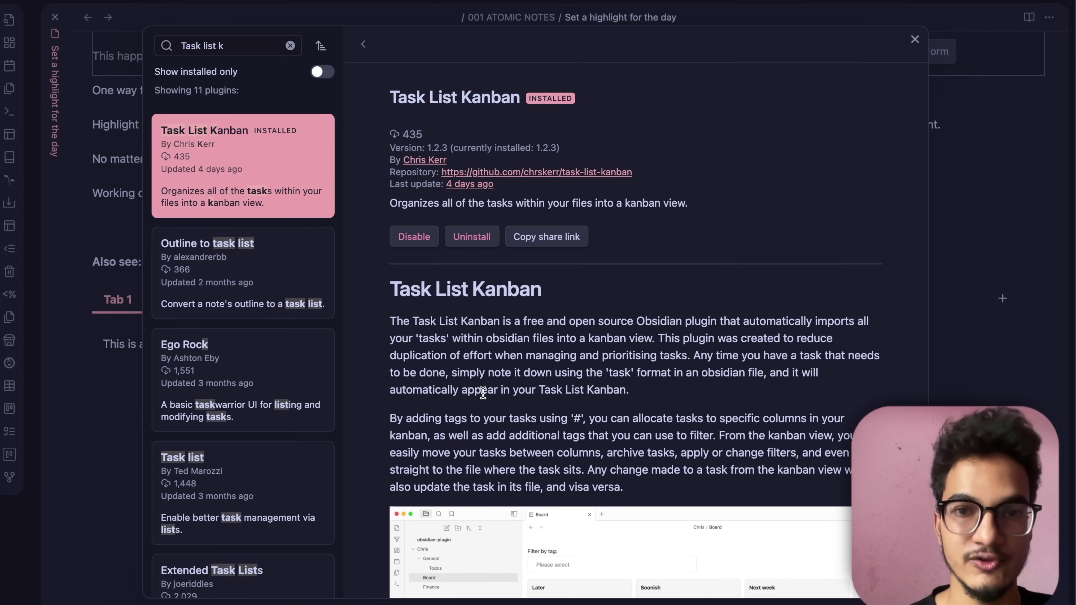
Step: Read the Task List Kanban description, highlighting its opening lines and why the plugin was made
scroll(483, 392, "down", 2)
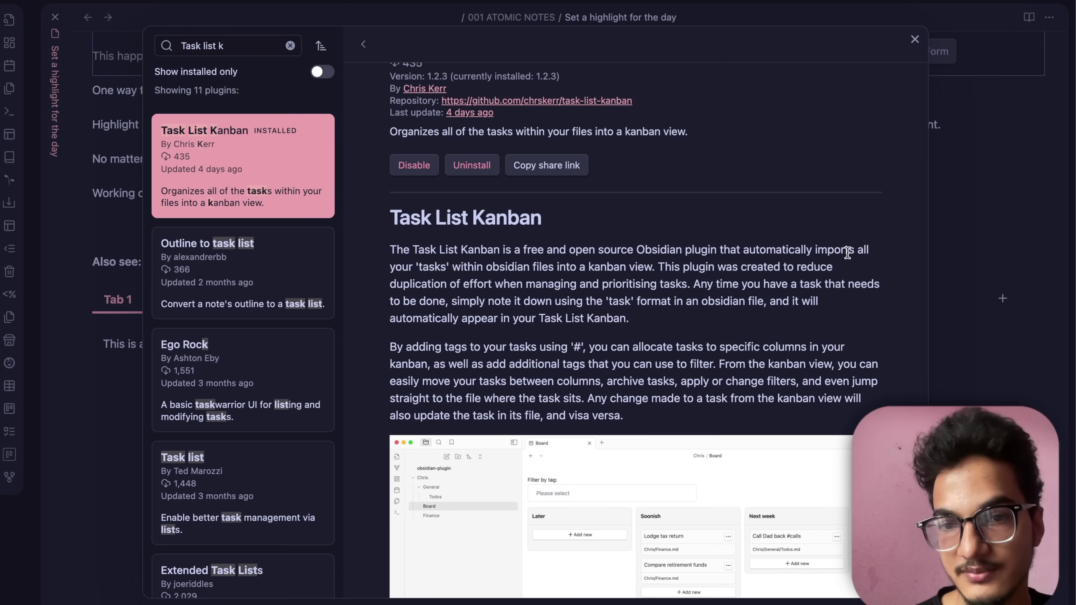
left_click_drag(859, 253, 390, 250)
left_click(421, 278)
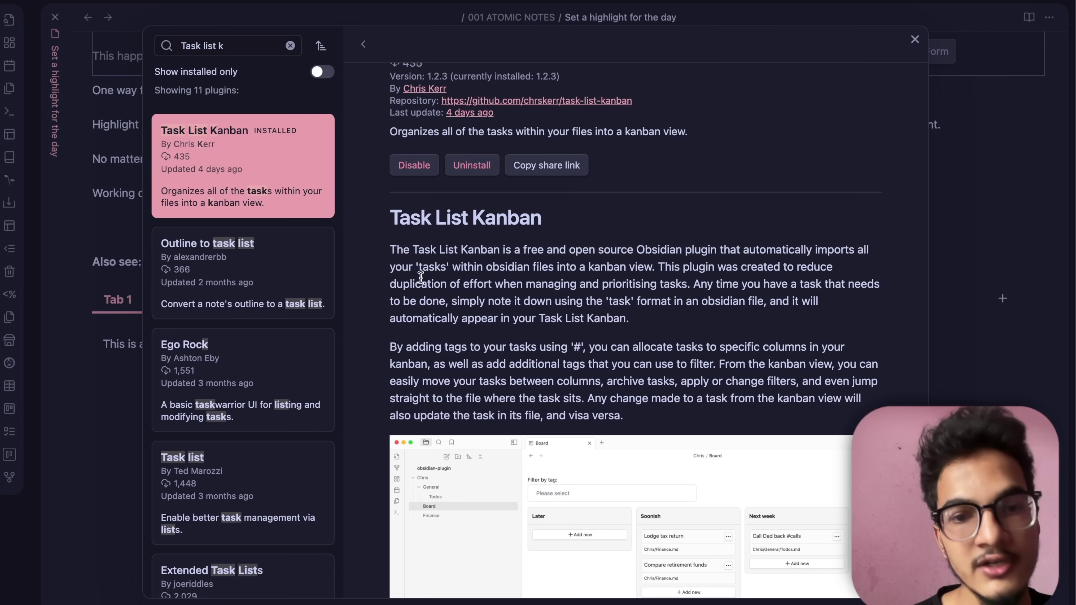
left_click_drag(451, 268, 589, 271)
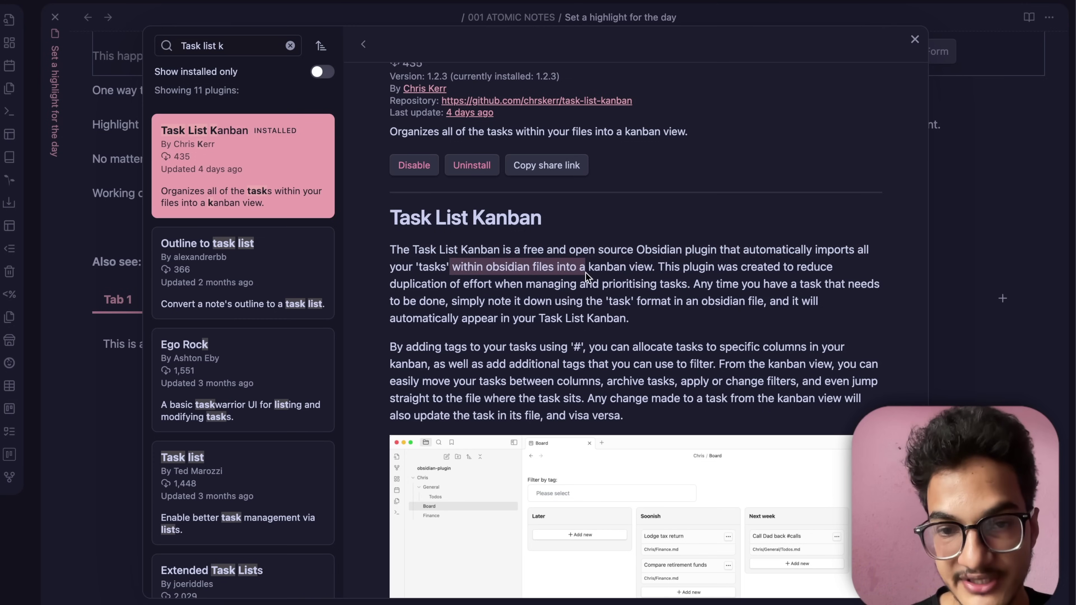
left_click(620, 268)
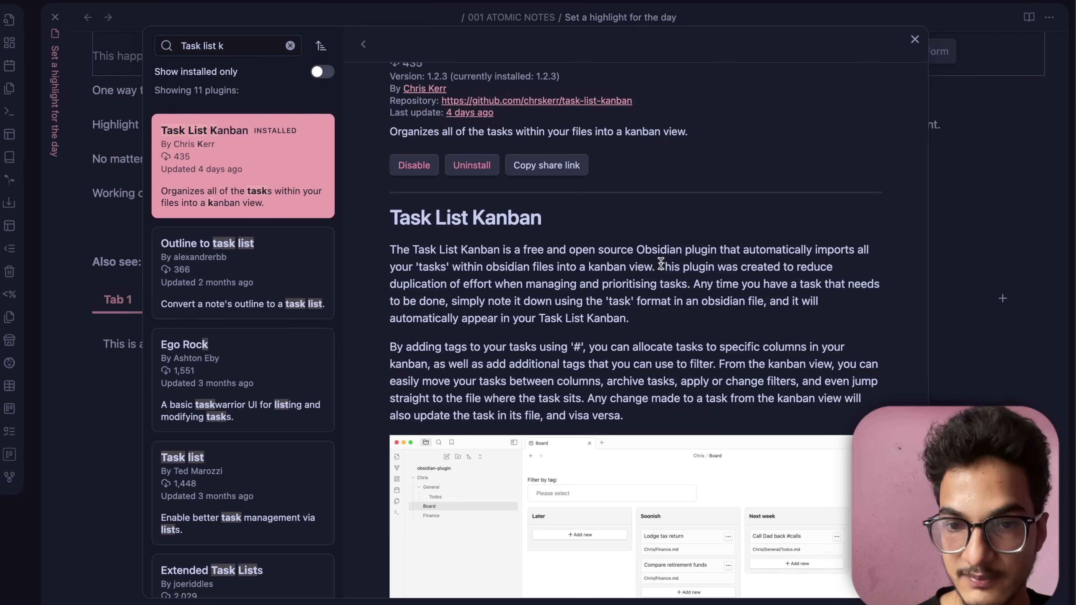
left_click_drag(658, 267, 738, 328)
left_click(737, 328)
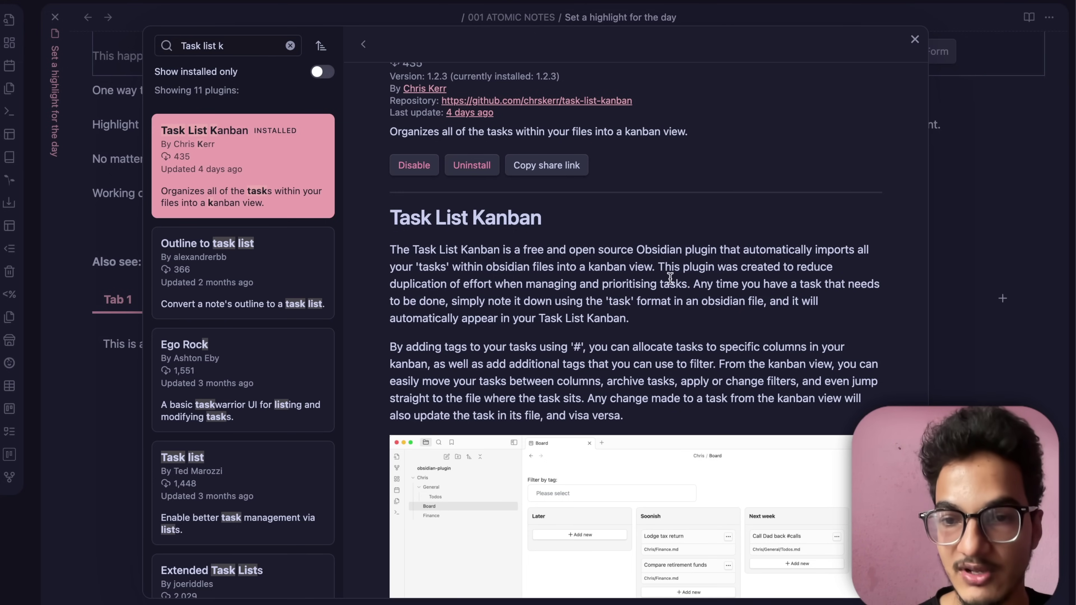
Step: Scroll through the setup notes on adding a Task List Kanban and close the plugin browser
scroll(674, 271, "down", 5)
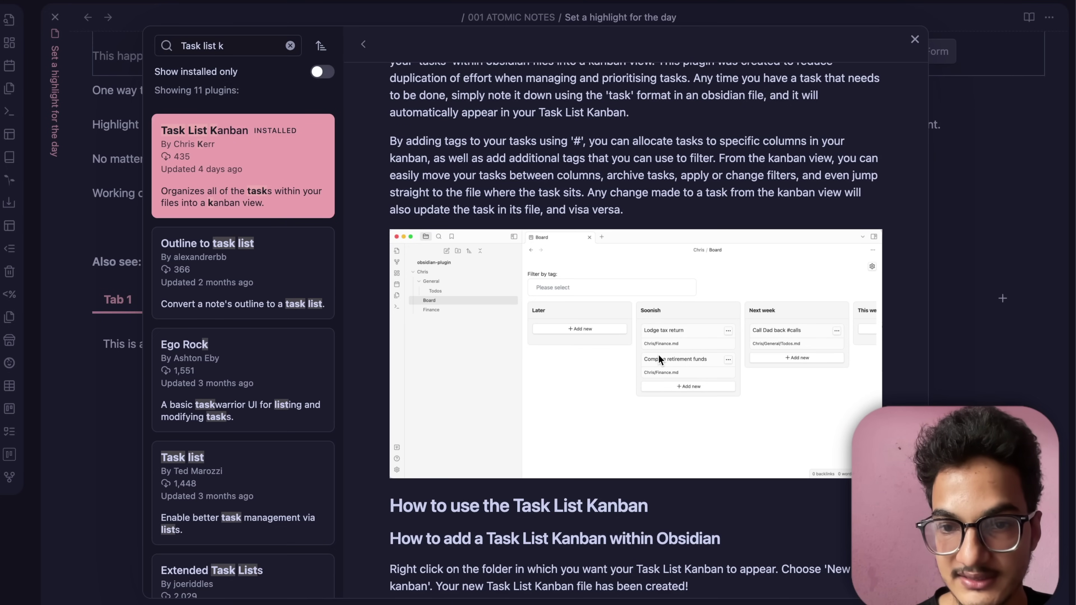
scroll(658, 355, "down", 20)
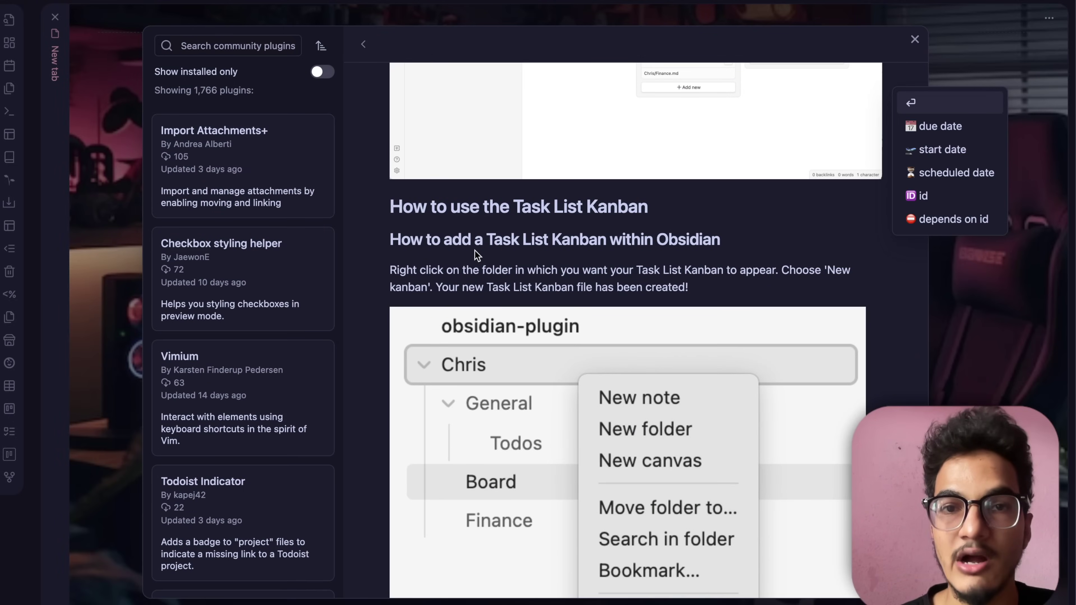
scroll(420, 231, "down", 2)
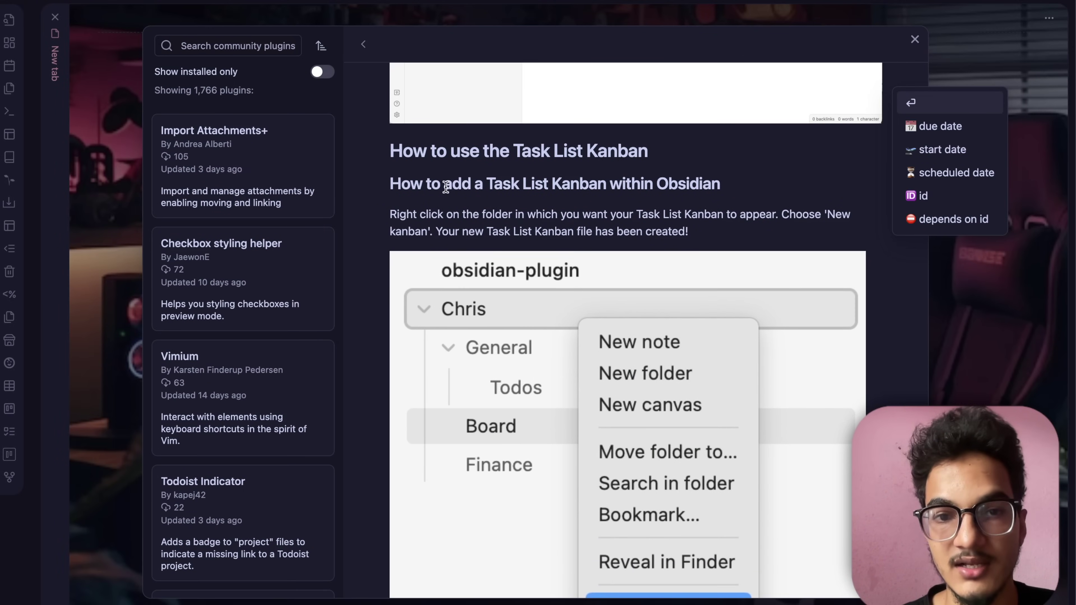
left_click_drag(424, 188, 582, 188)
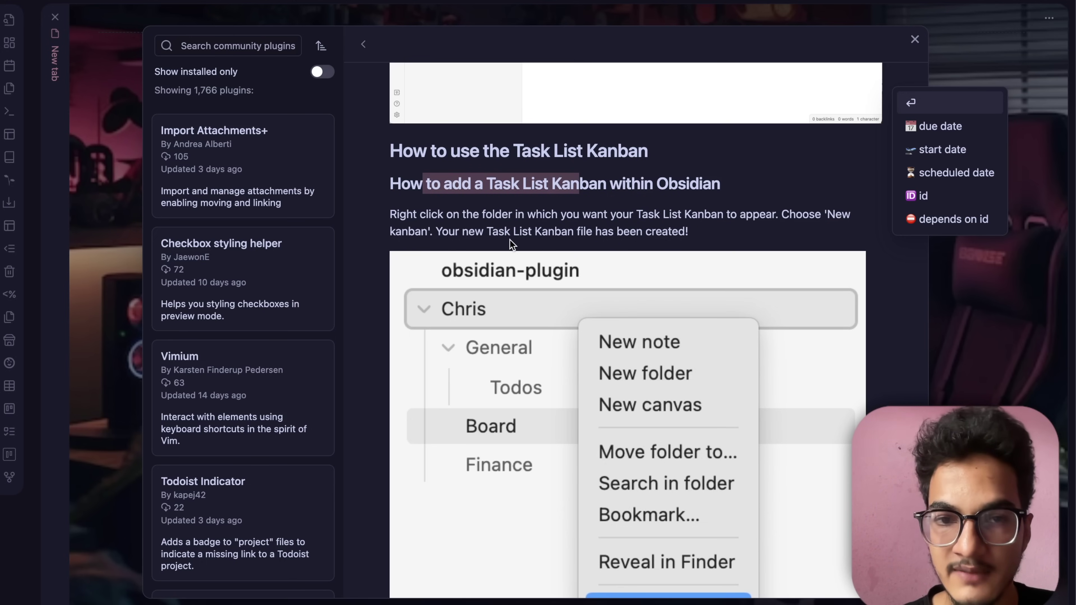
scroll(509, 240, "down", 3)
scroll(597, 171, "down", 5)
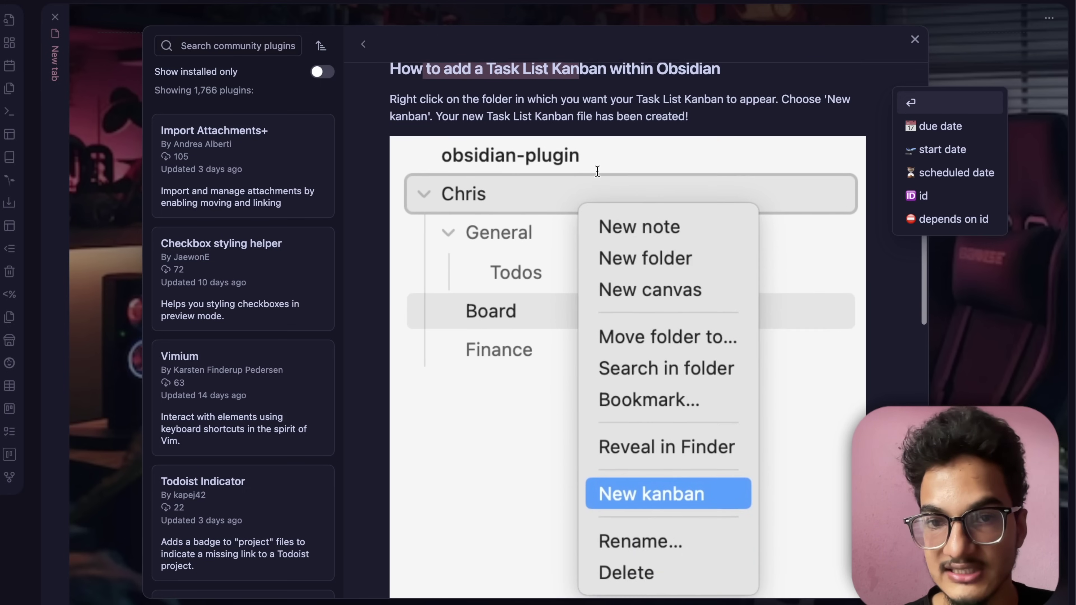
scroll(597, 171, "down", 2)
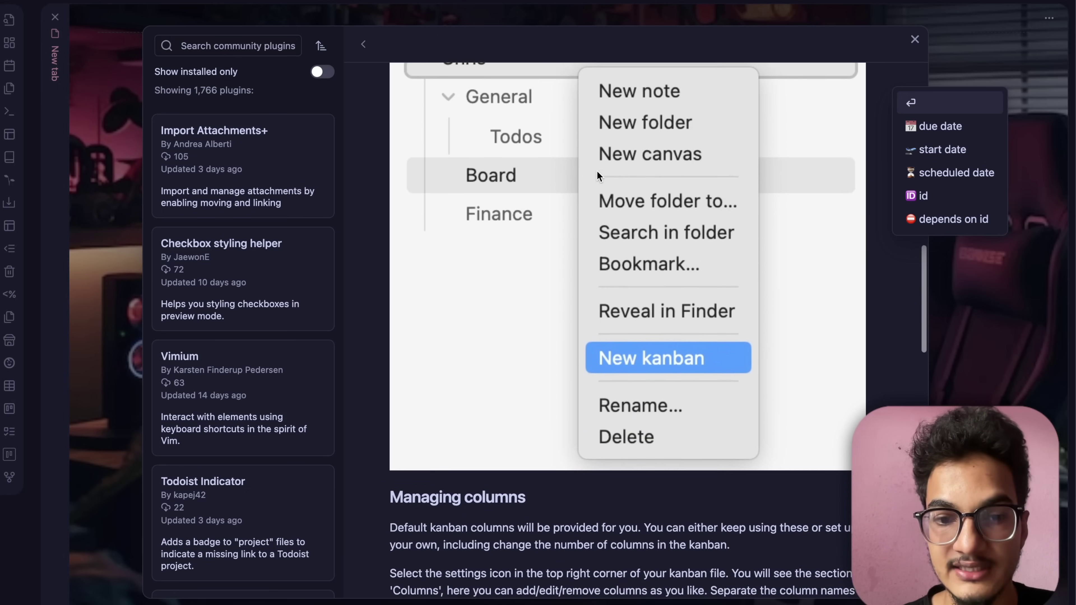
scroll(597, 171, "up", 7)
scroll(597, 171, "down", 6)
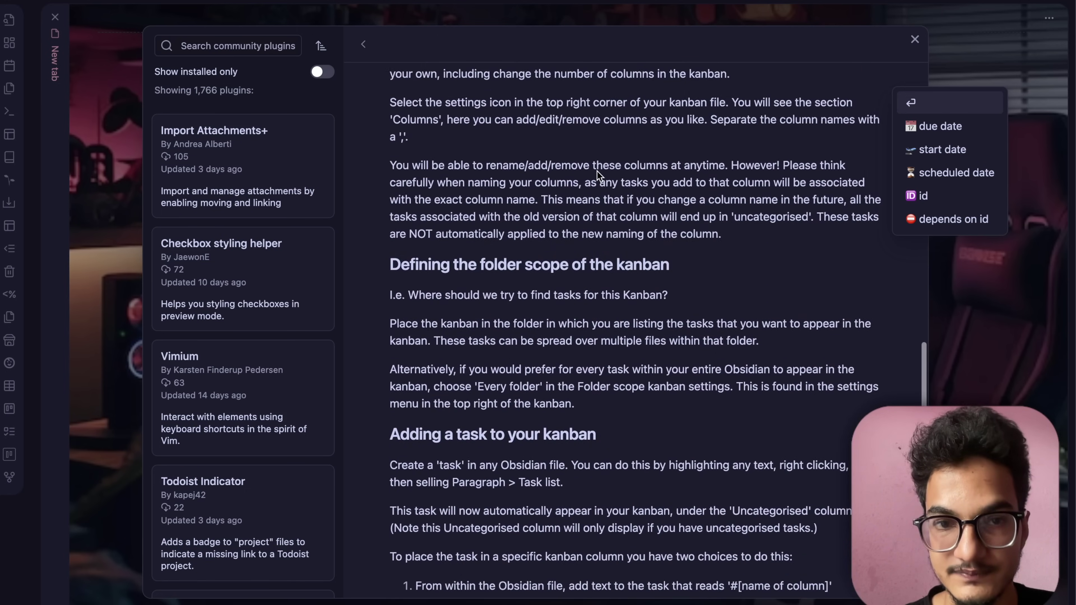
key("Escape")
key("Escape")
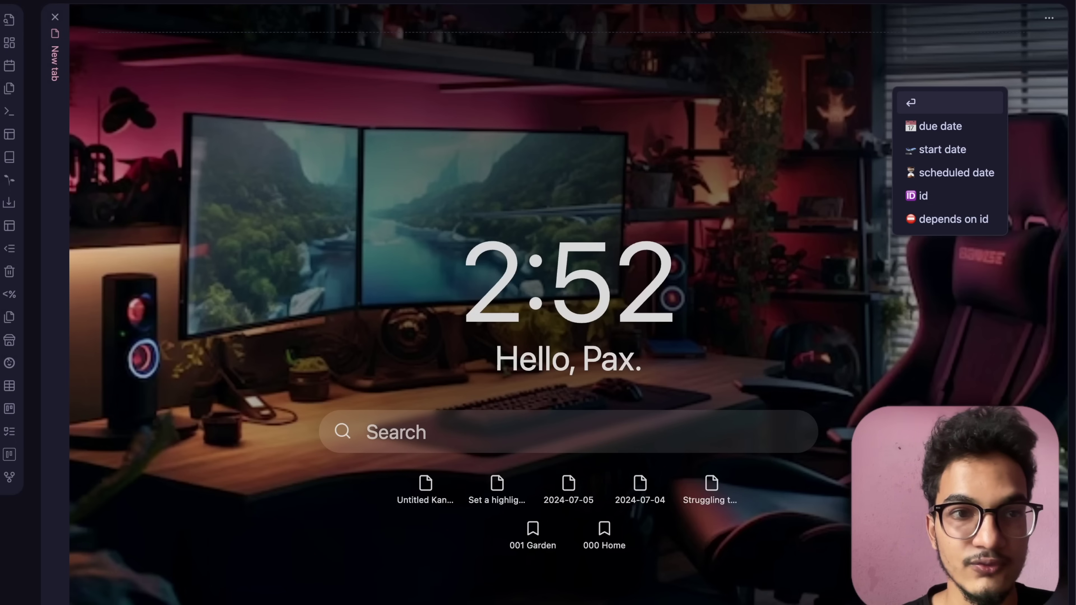
Step: Show the vault files and create a new kanban board in the 000 MOC folder
key("super+backslash")
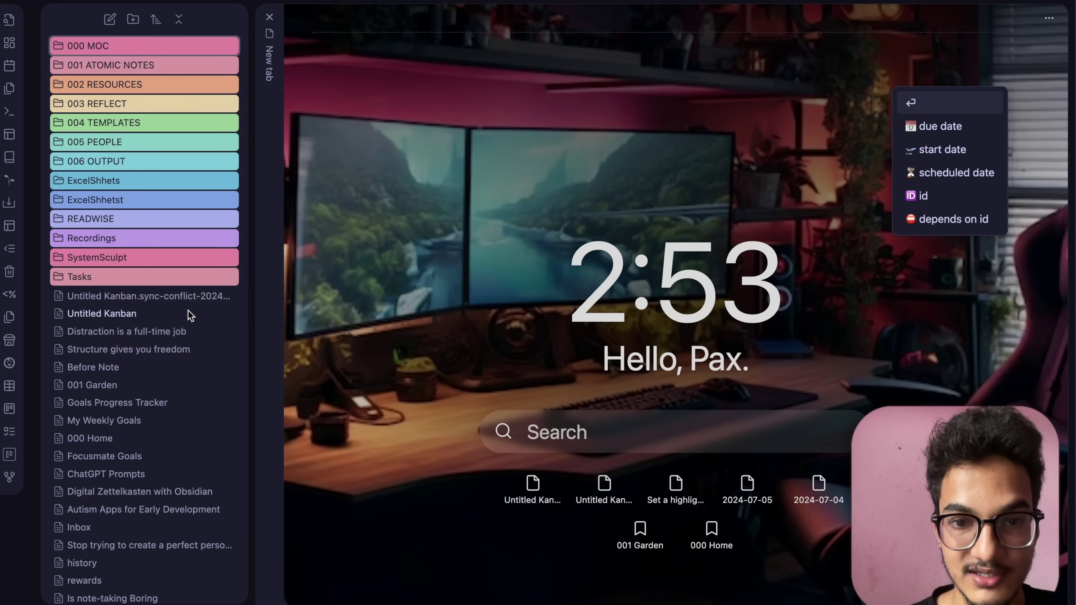
right_click(126, 313)
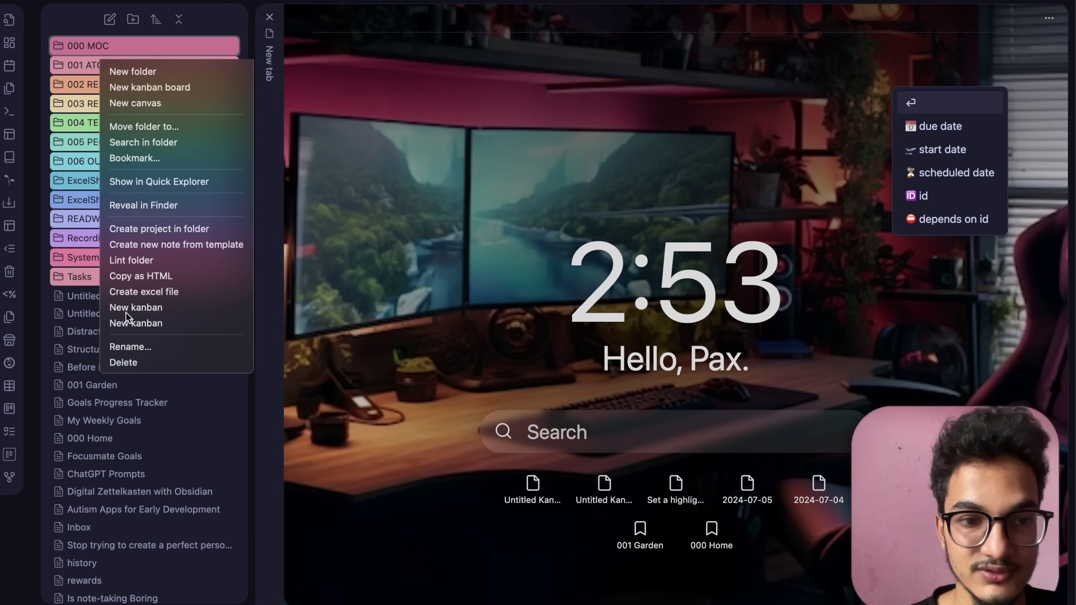
key("Escape")
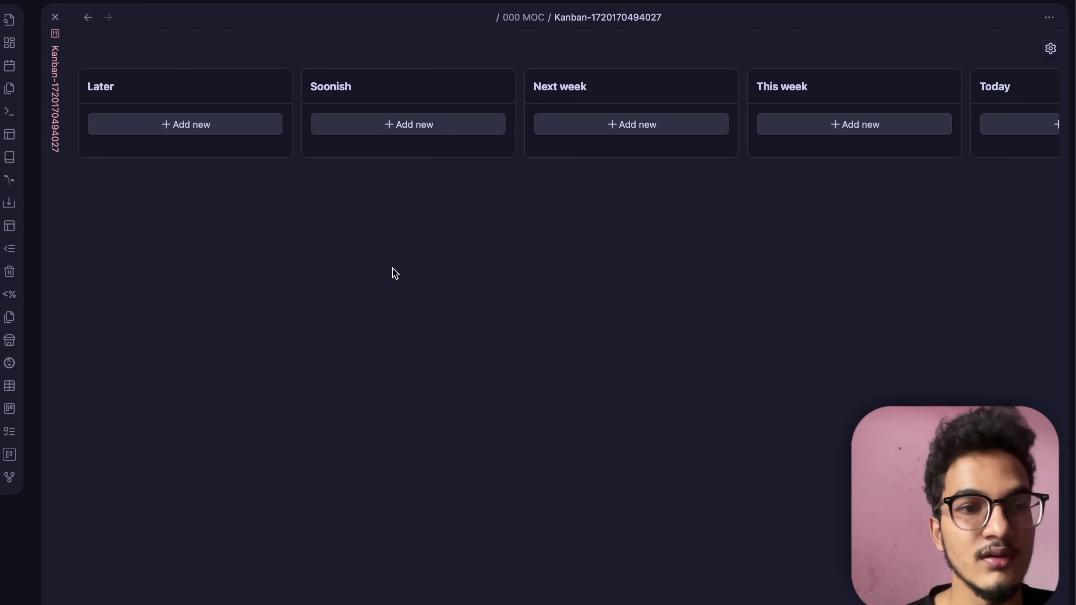
scroll(393, 268, "right", 10)
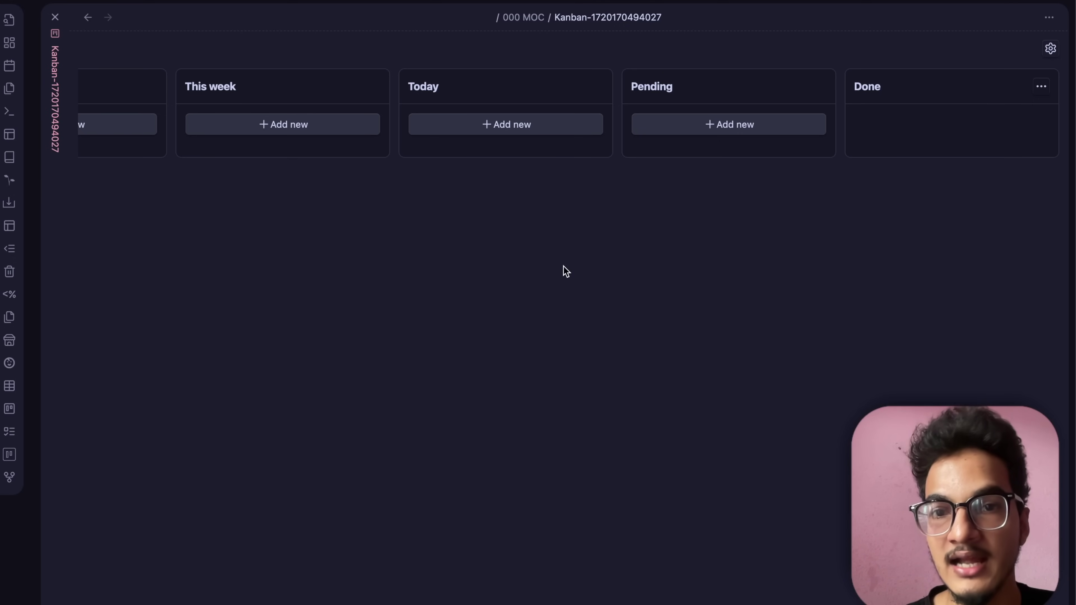
scroll(562, 269, "left", 2)
scroll(562, 269, "right", 2)
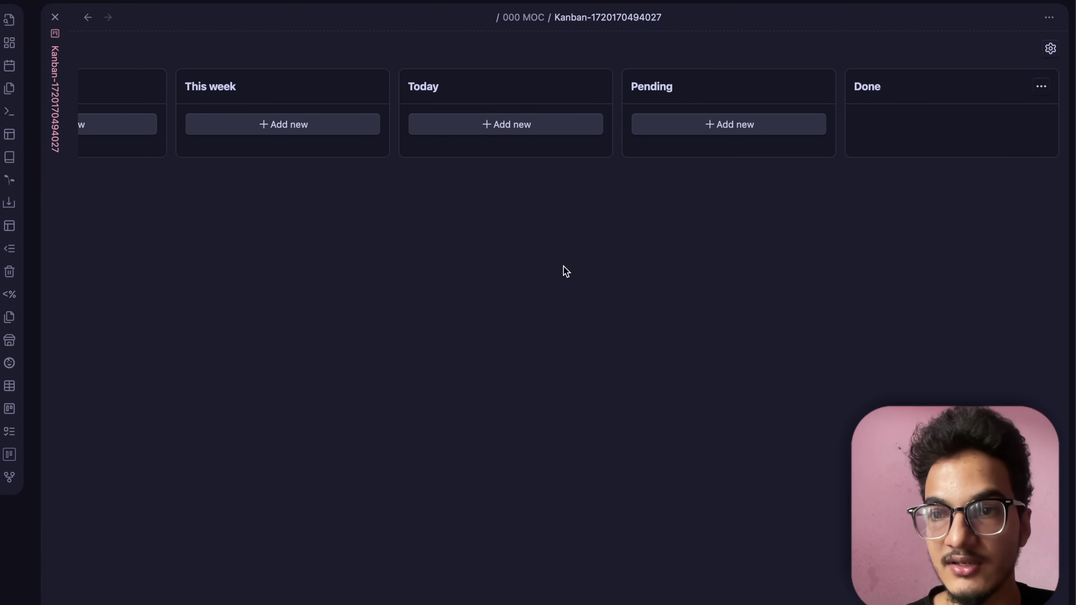
Step: Change the kanban board's folder scope from This folder to Every folder and save
left_click(1052, 49)
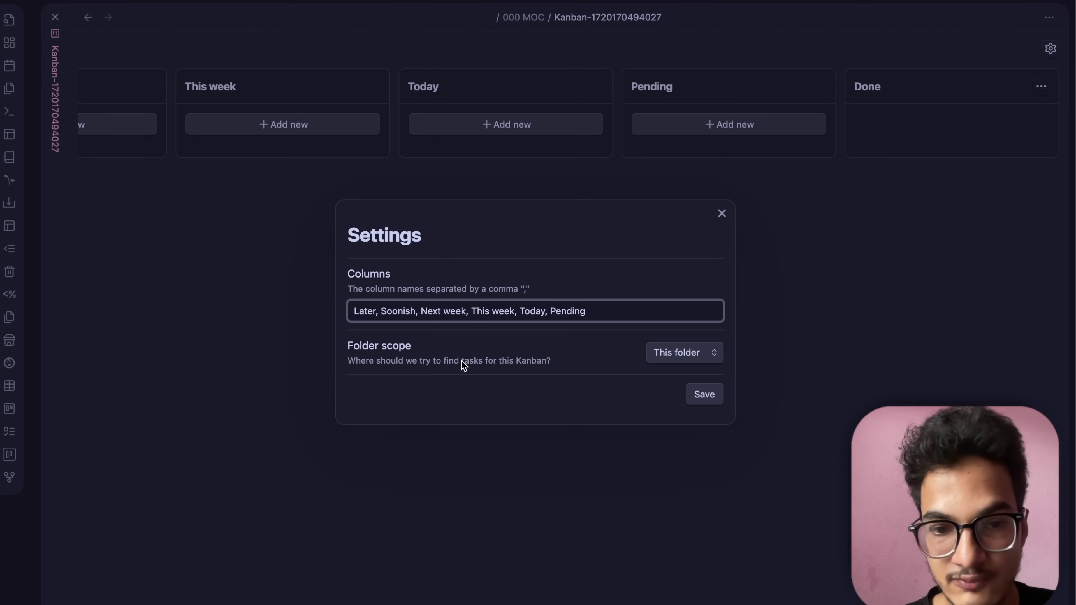
left_click(661, 360)
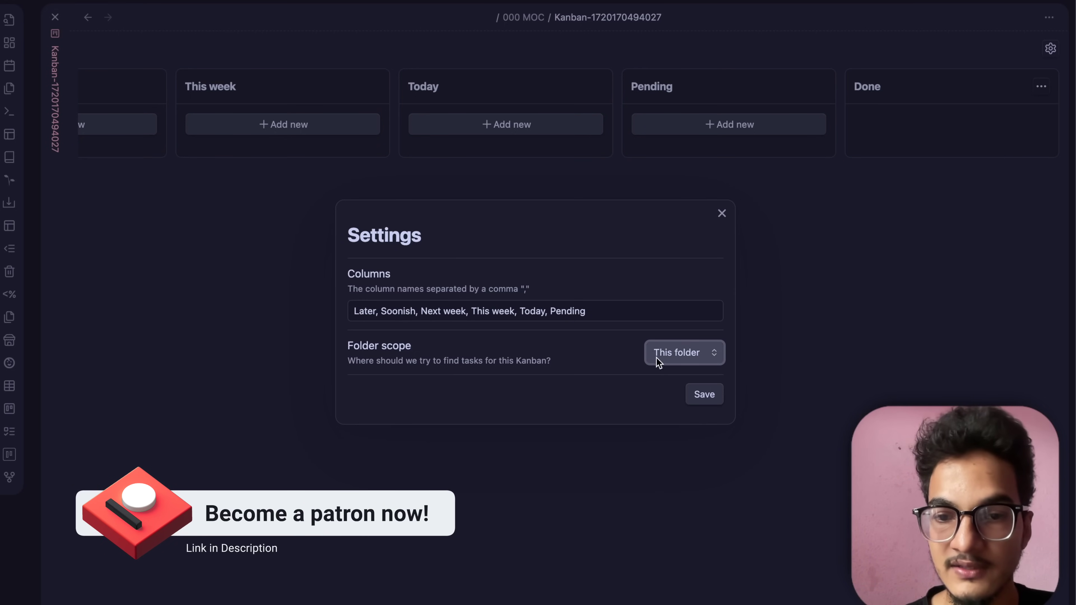
left_click(660, 364)
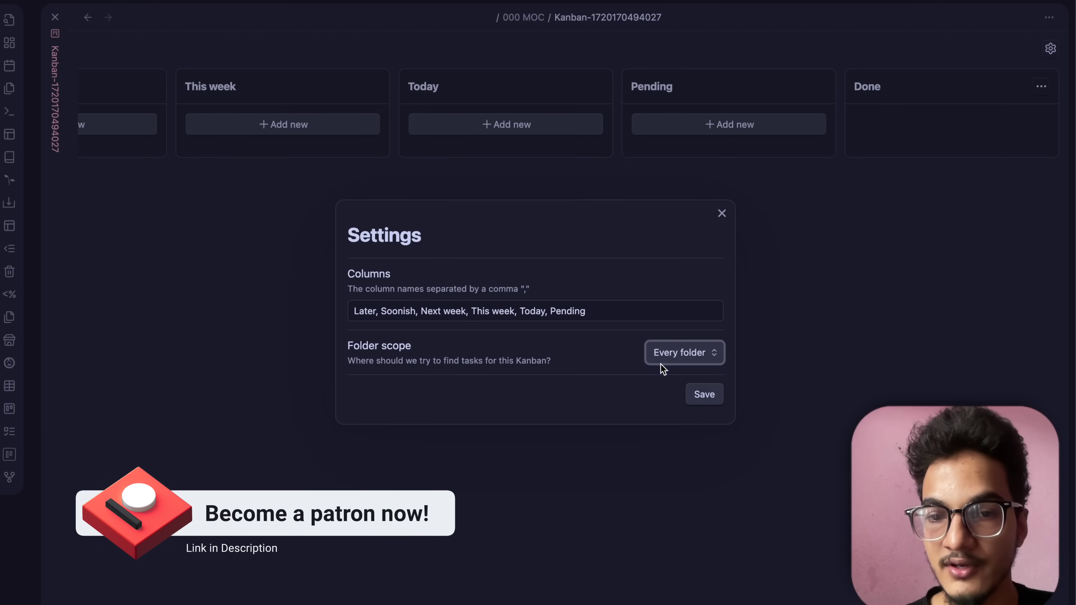
left_click(700, 394)
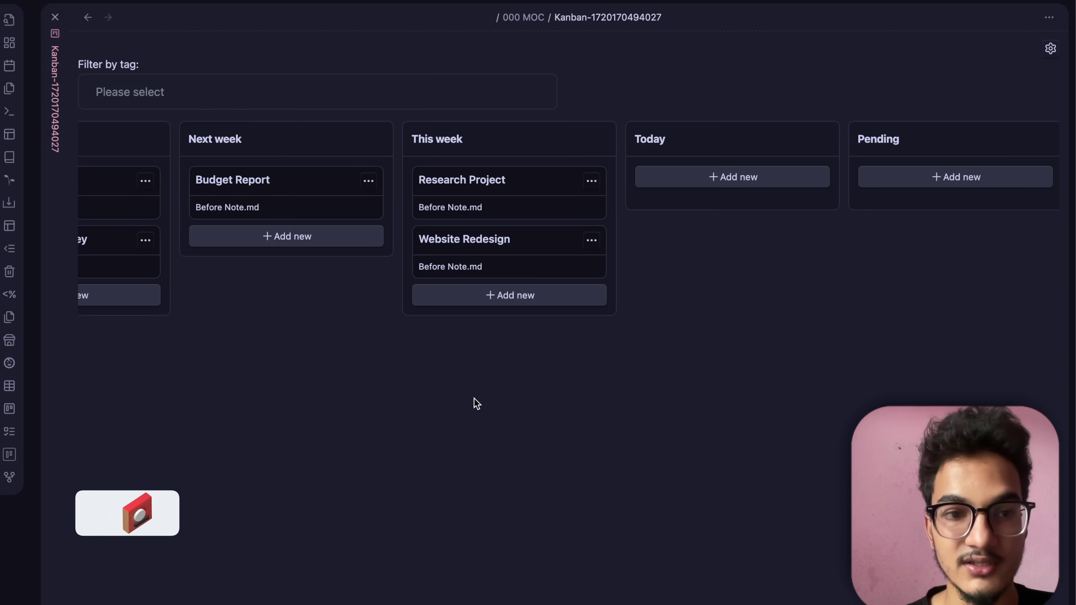
scroll(477, 404, "left", 10)
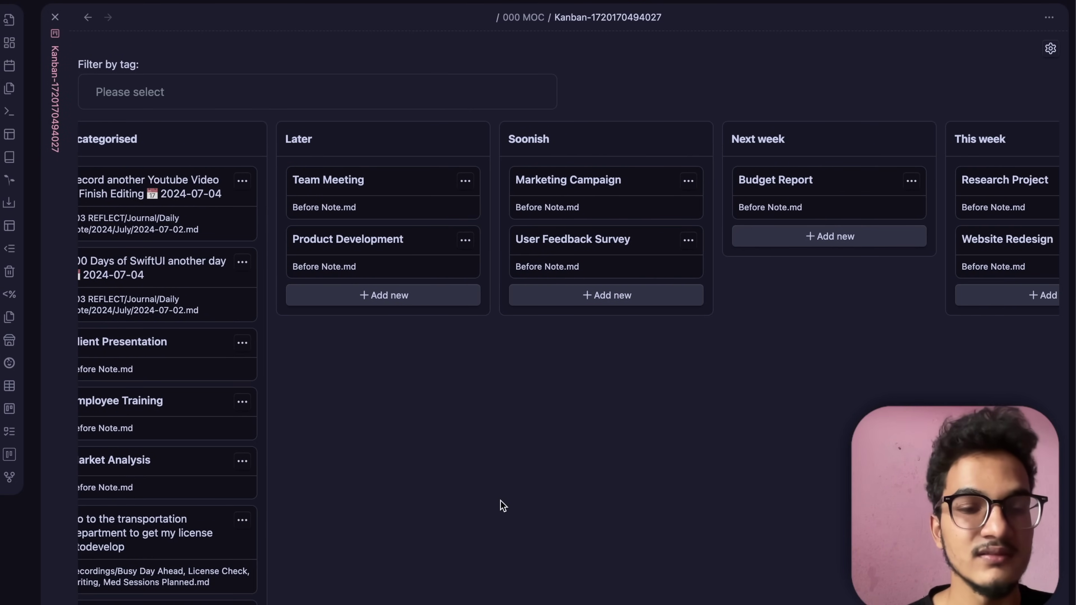
scroll(500, 500, "left", 2)
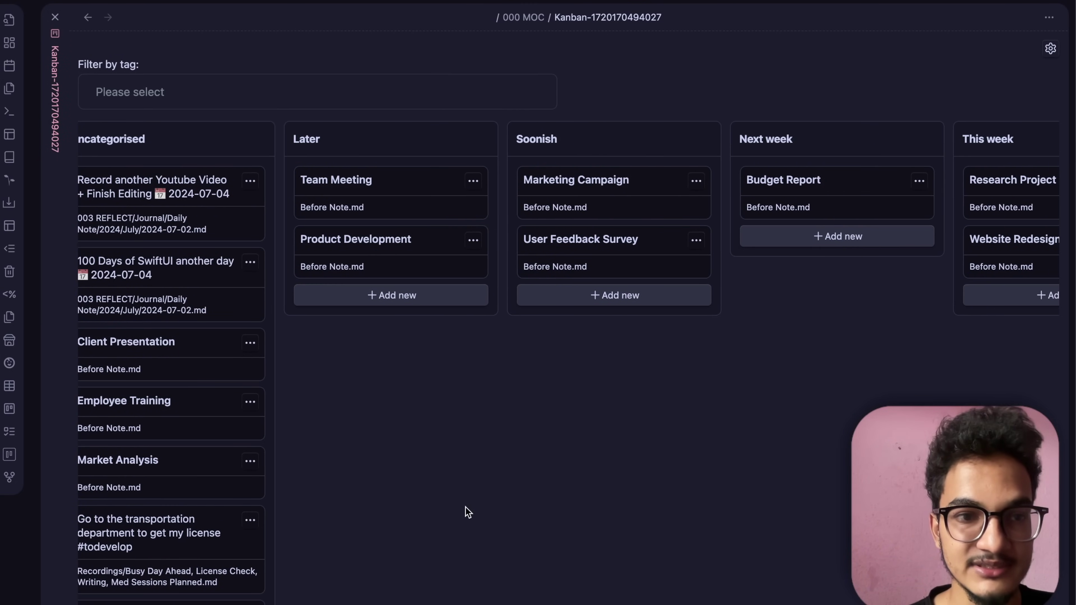
scroll(468, 512, "right", 15)
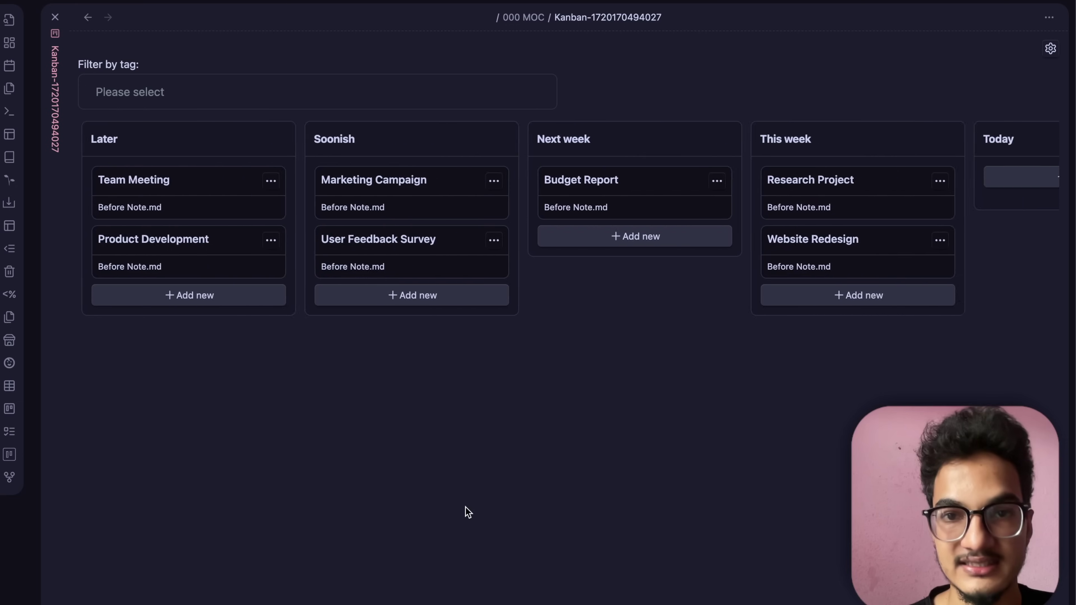
scroll(805, 447, "down", 15)
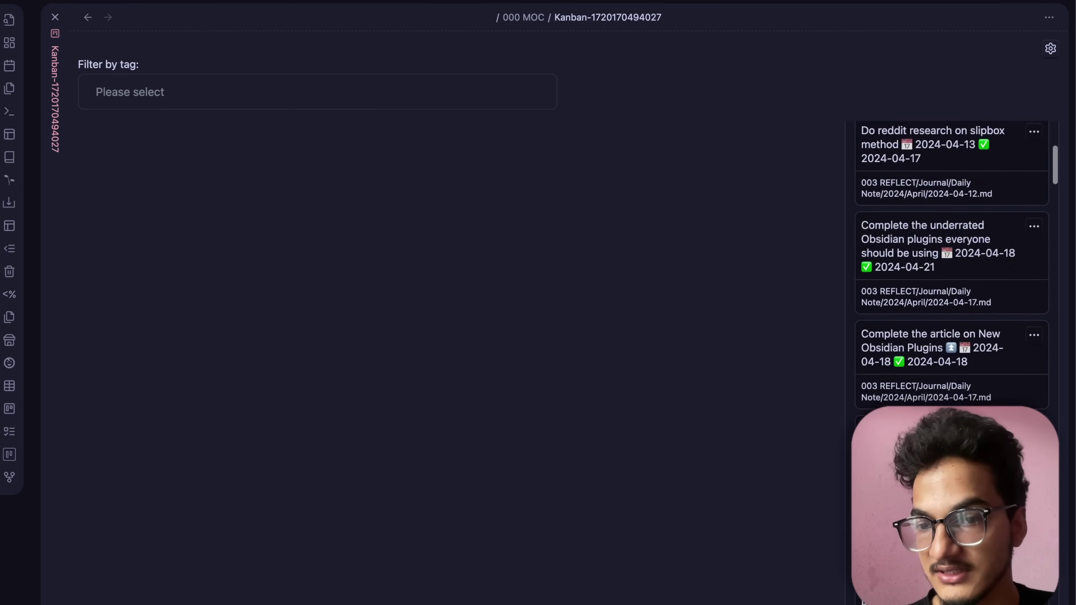
scroll(573, 392, "up", 15)
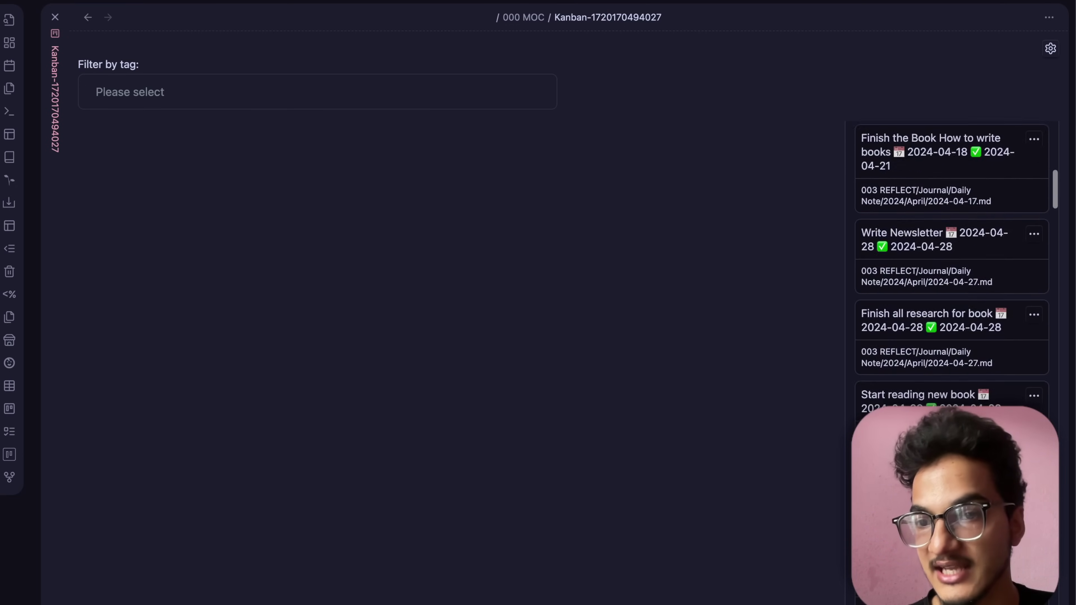
scroll(573, 392, "left", 15)
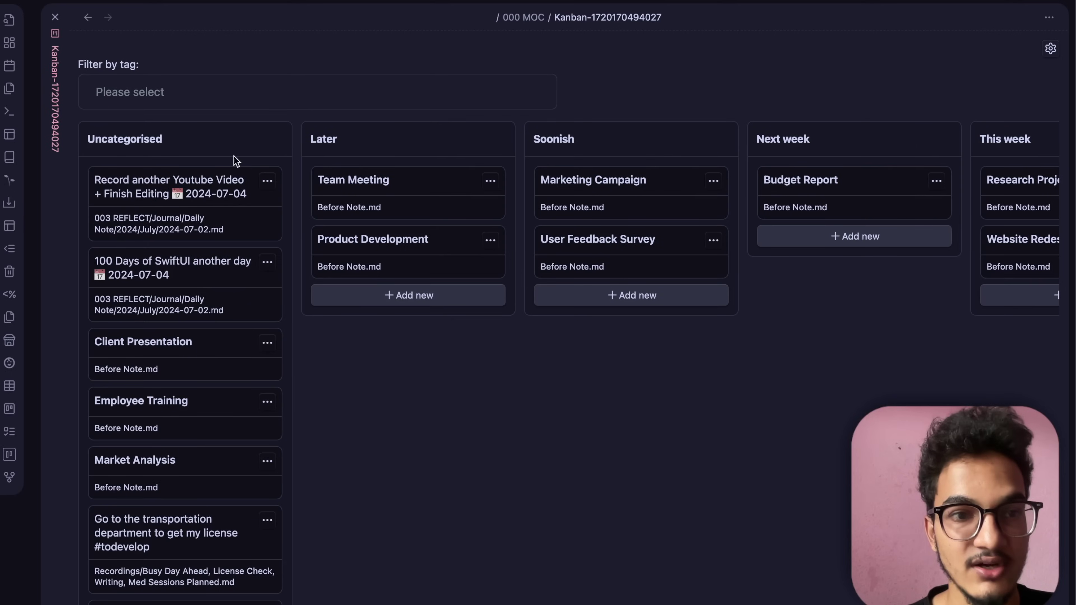
scroll(652, 428, "right", 5)
scroll(659, 430, "right", 3)
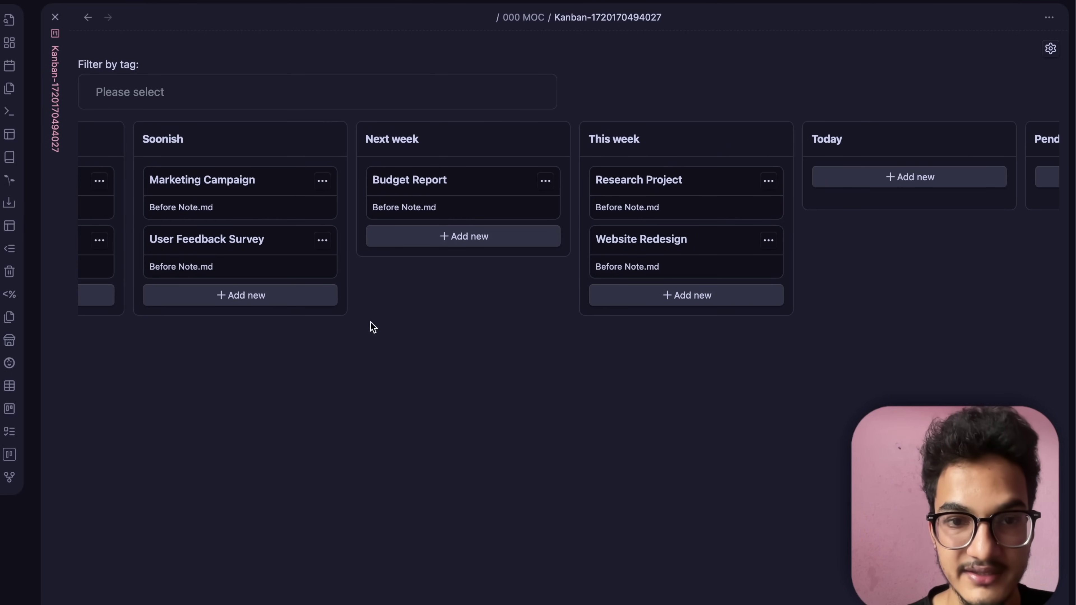
scroll(259, 202, "left", 7)
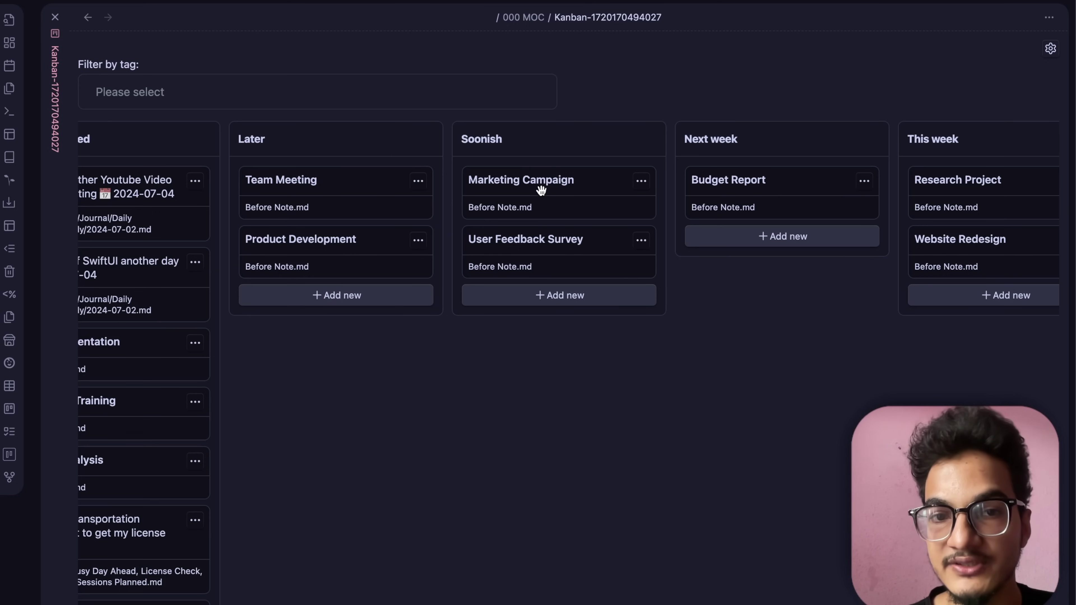
Step: Move the Marketing Campaign card into the Next week column and confirm its title
left_click_drag(540, 188, 736, 151)
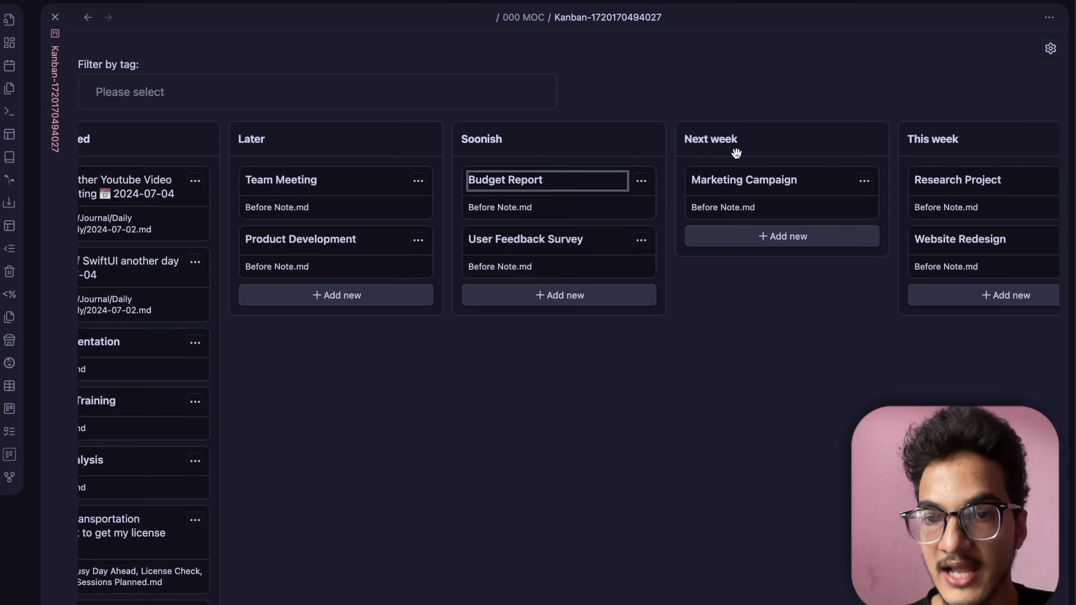
double_click(752, 182)
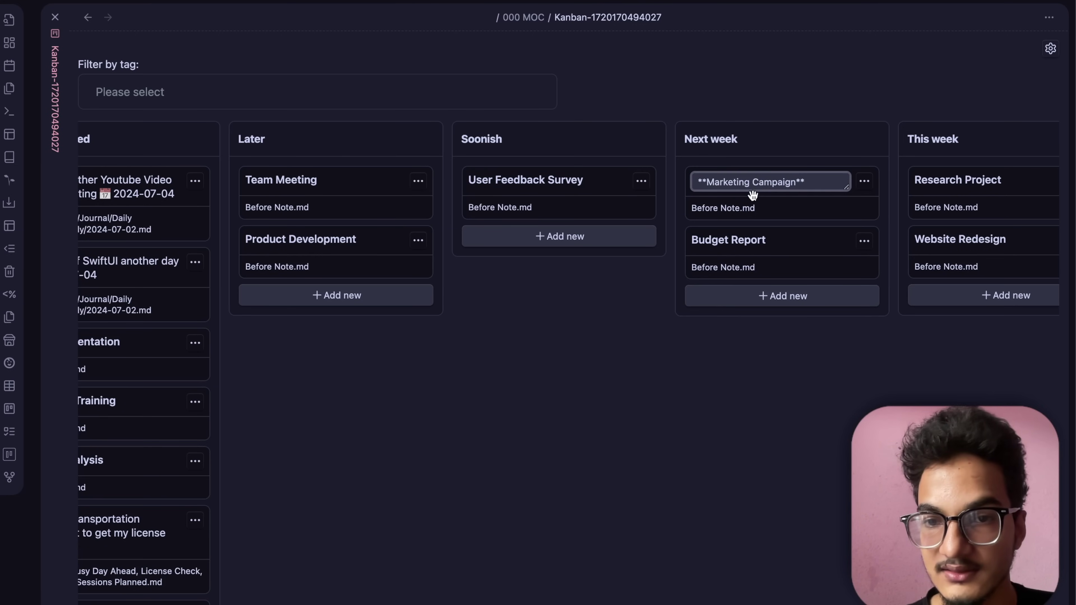
key("Return")
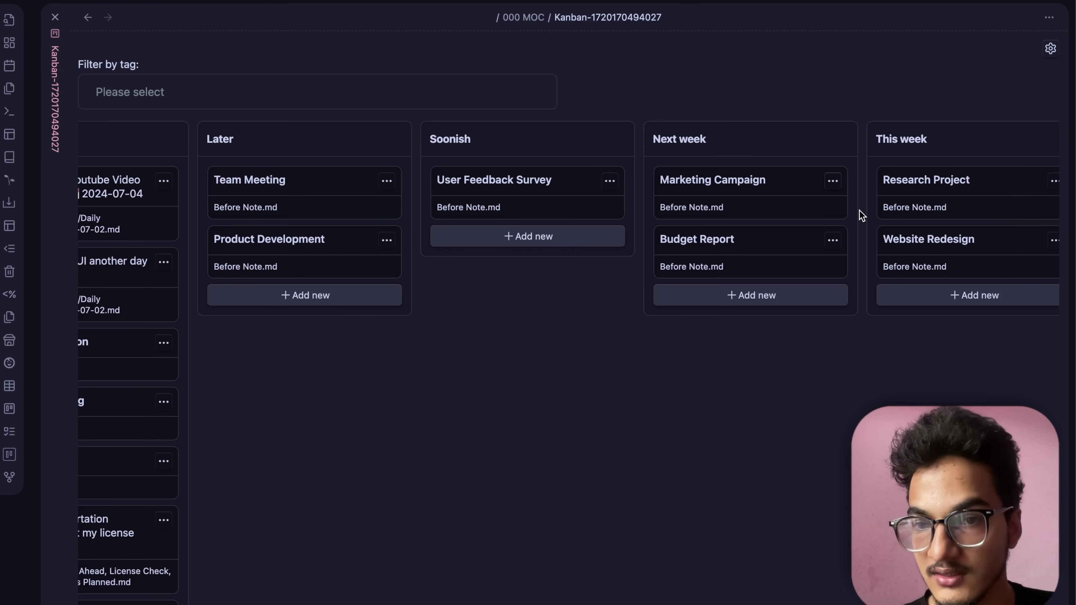
Step: Open the card's source note, Before Note, beside the board and scroll through it
left_click(832, 181)
left_click(867, 189)
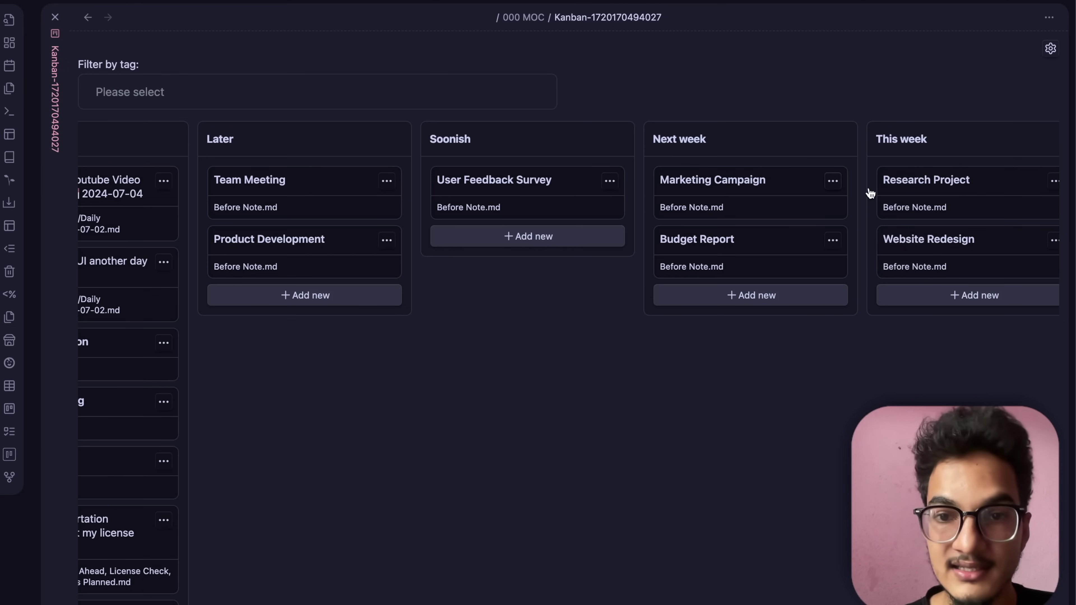
scroll(619, 376, "down", 10)
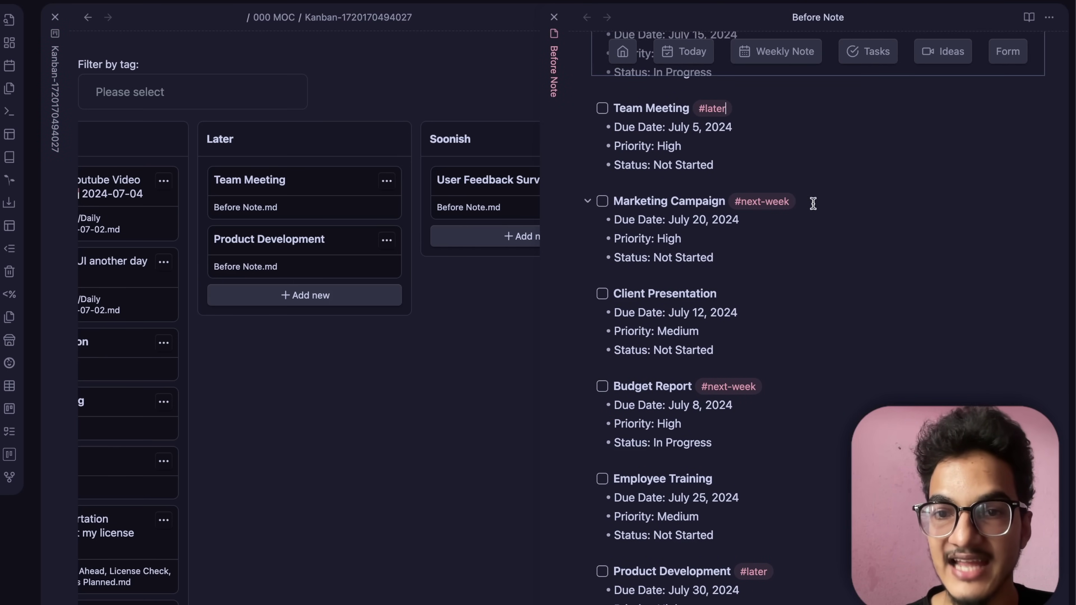
Step: Close the Before Note pane and scroll the kanban board to the right
key("super+w")
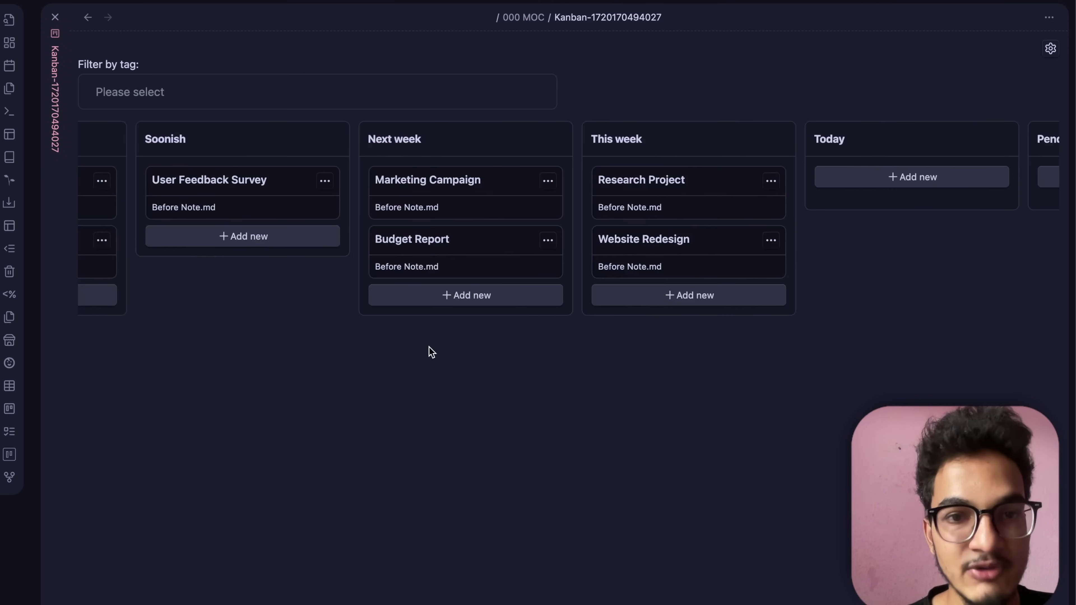
scroll(431, 352, "right", 10)
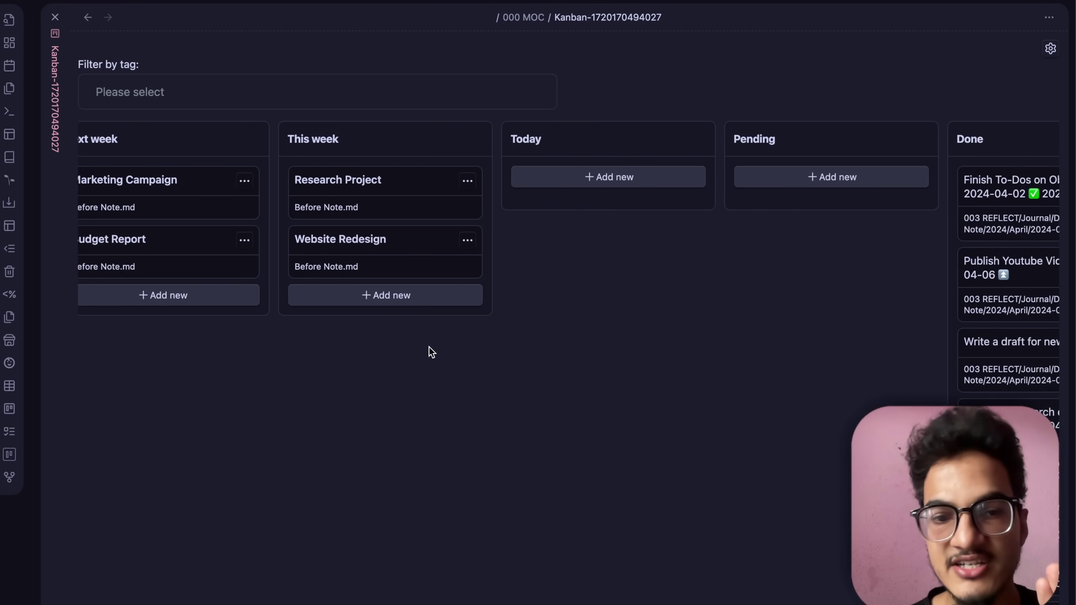
scroll(431, 351, "right", 3)
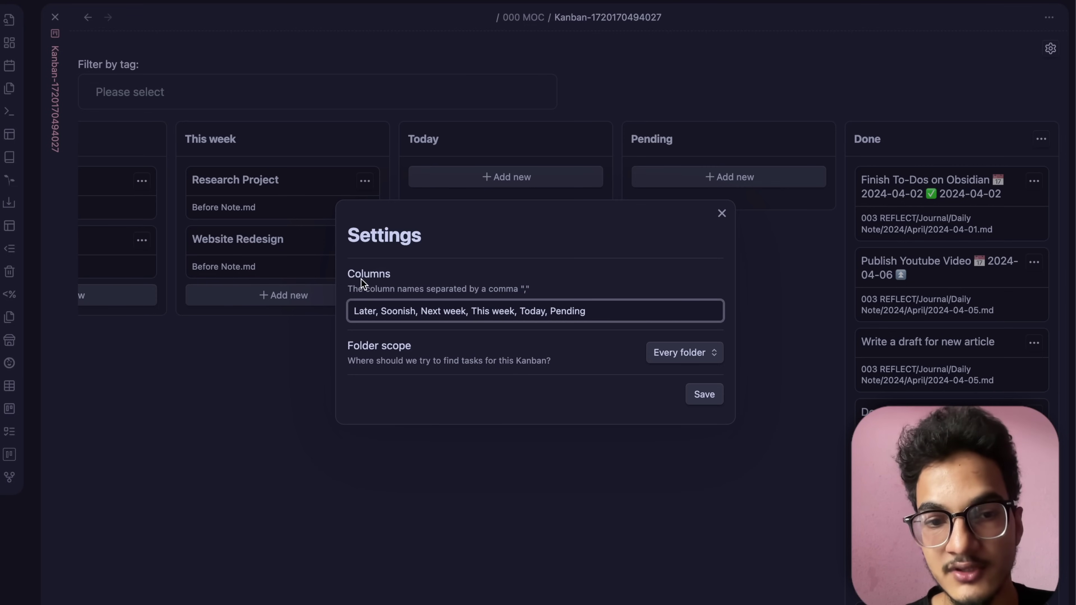
Step: Trim the Columns field to just 'Later, Soonish' and save the board settings
left_click(594, 338)
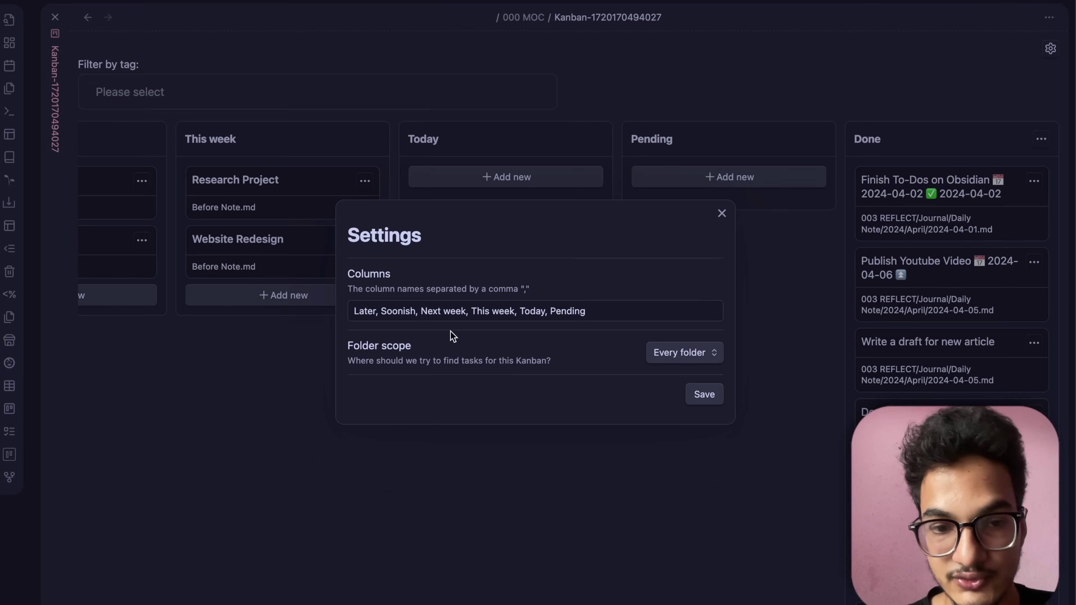
left_click(422, 307)
key("shift+End")
key("BackSpace")
key("BackSpace")
key("BackSpace")
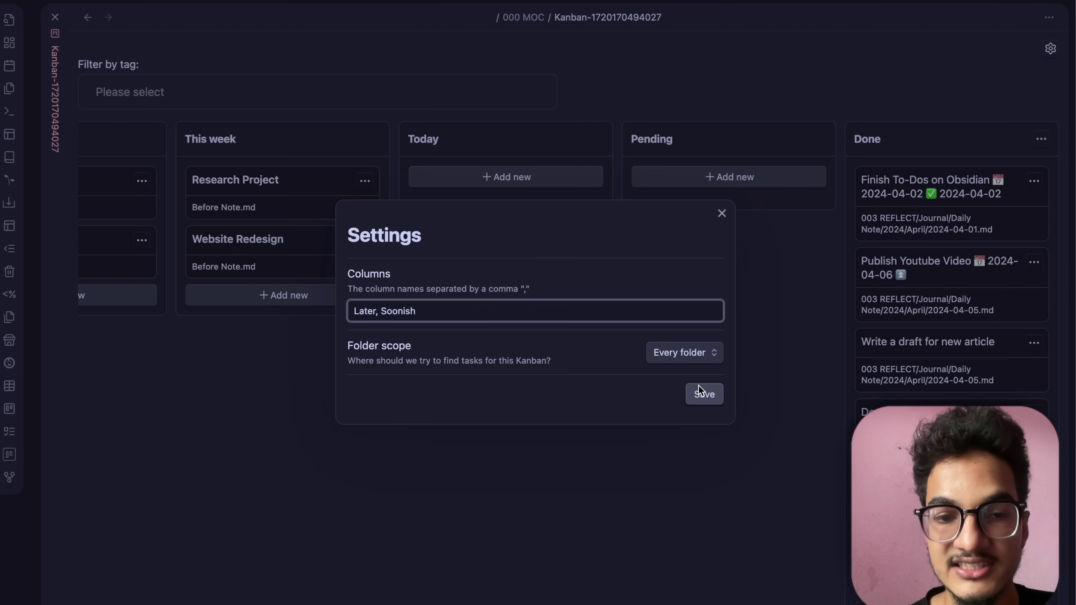
left_click(699, 388)
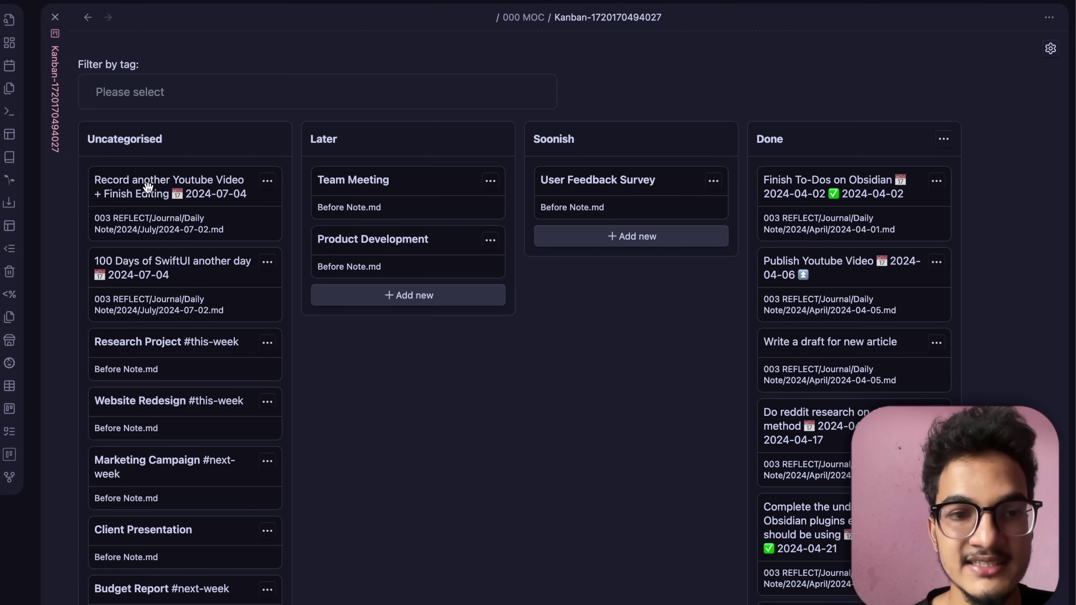
Step: Drag the Team Meeting card from the Later column into Done
left_click_drag(147, 187, 176, 184)
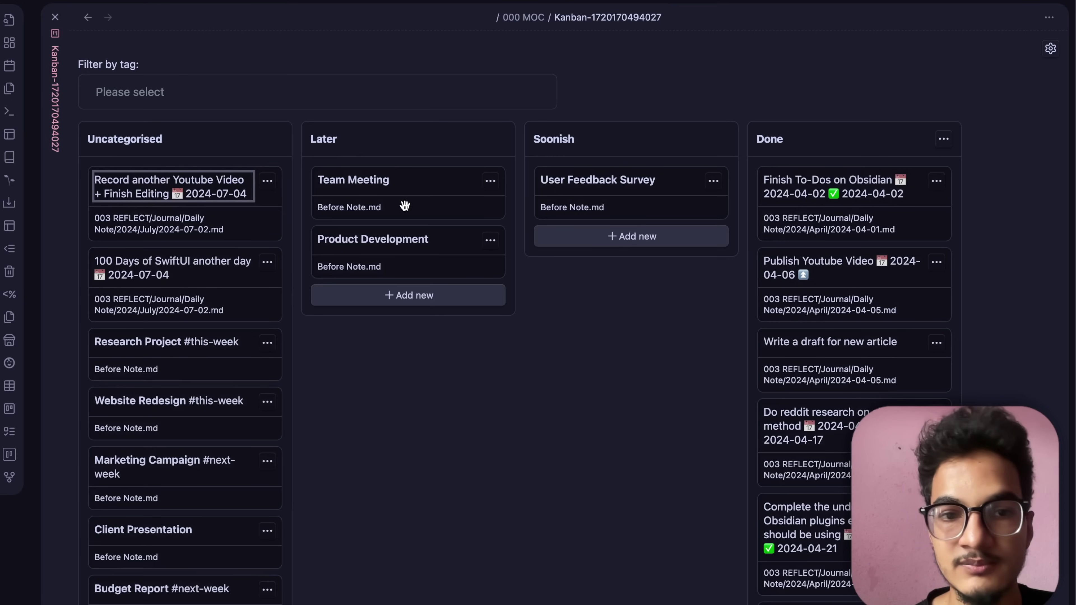
left_click_drag(347, 184, 836, 159)
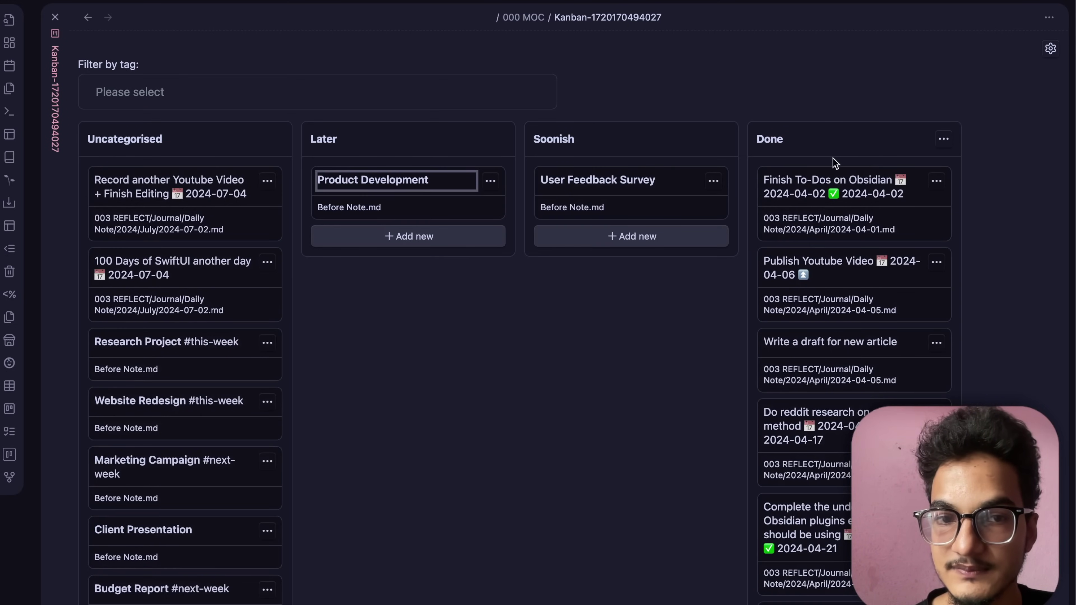